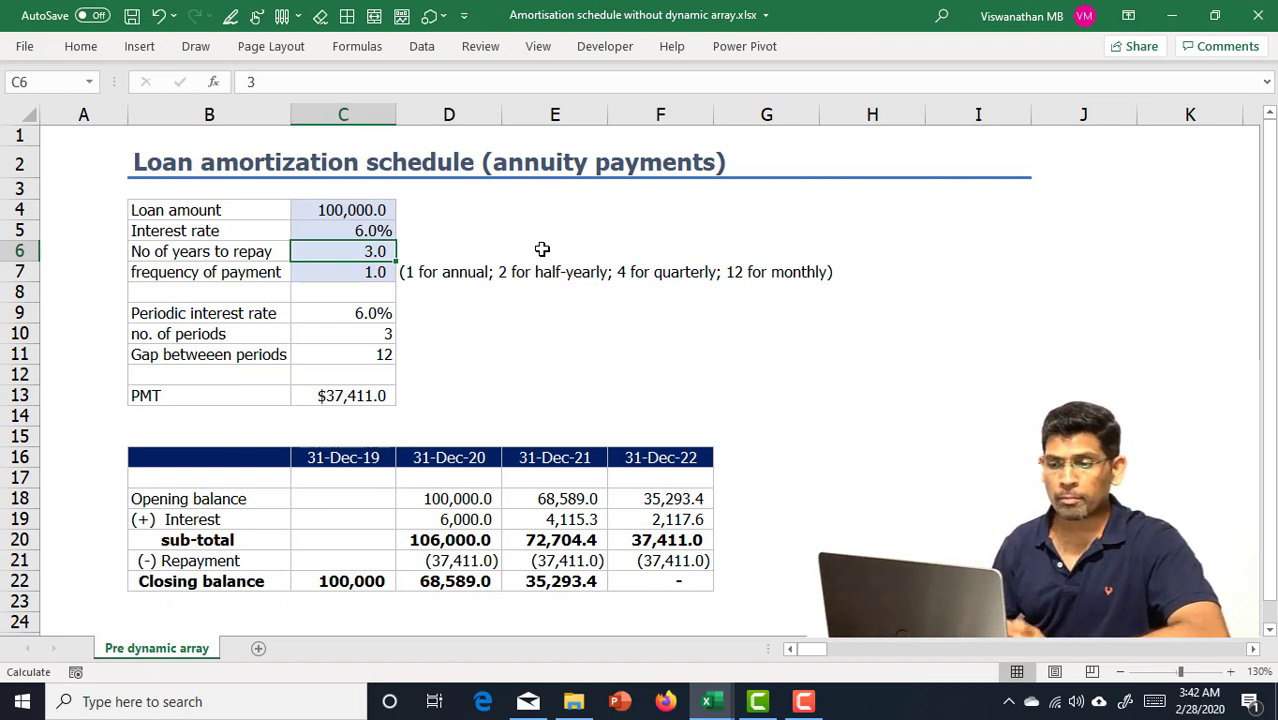
Step: Set the number of years to repay to 5
{"action": "type", "text": "5"}
{"action": "key", "text": "Return"}
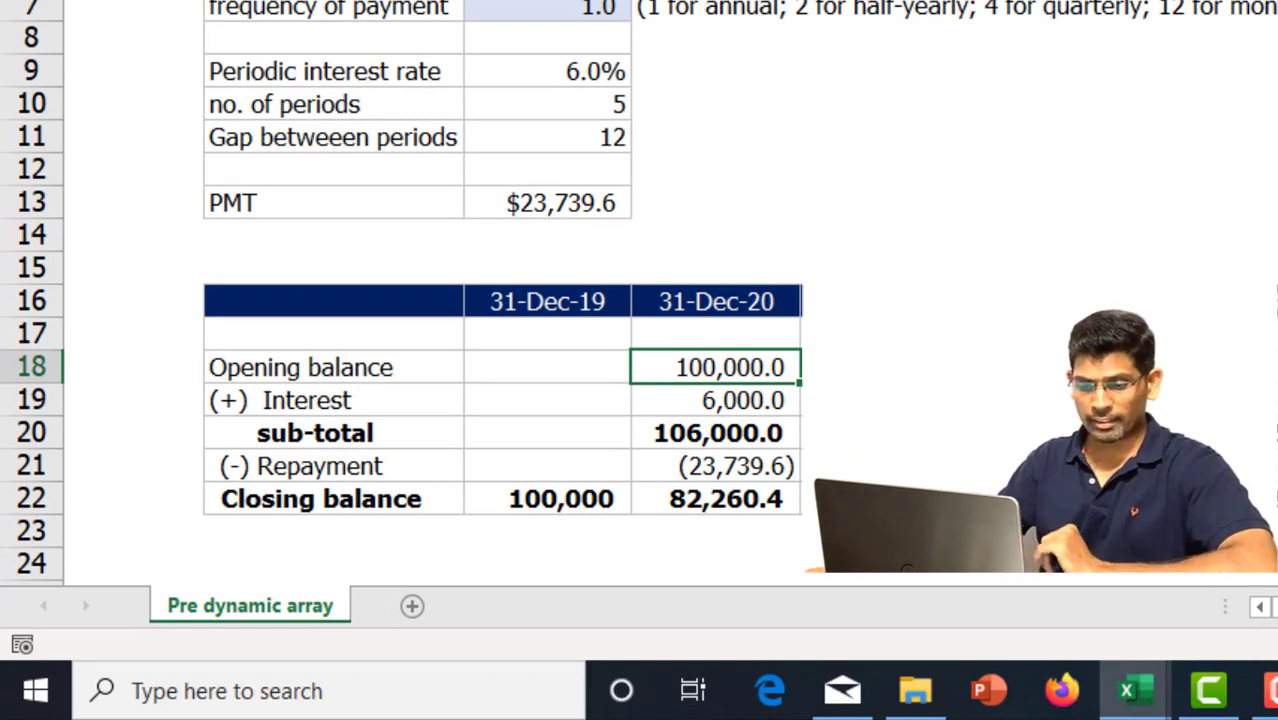
Step: Review the formulas in the 31-Dec-20 column, from the opening balance down to the closing balance
{"action": "type", "text": "=C22"}
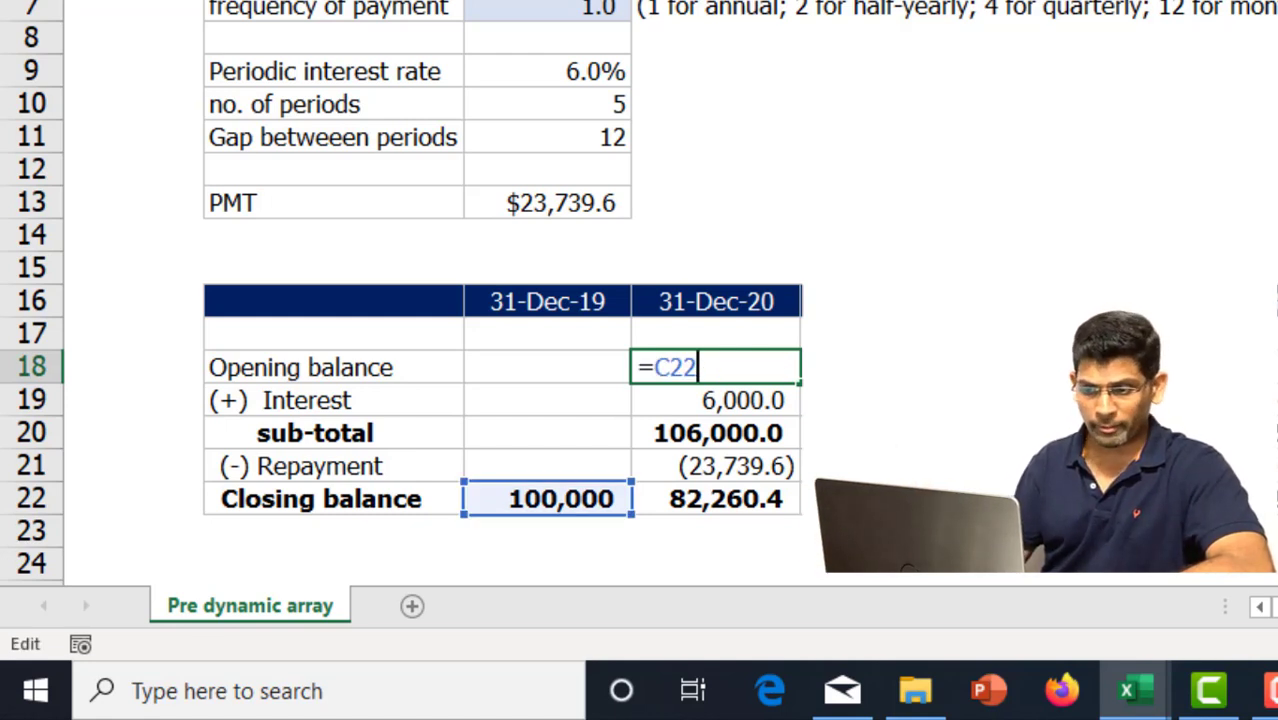
{"action": "key", "text": "ctrl+Return"}
{"action": "key", "text": "Down"}
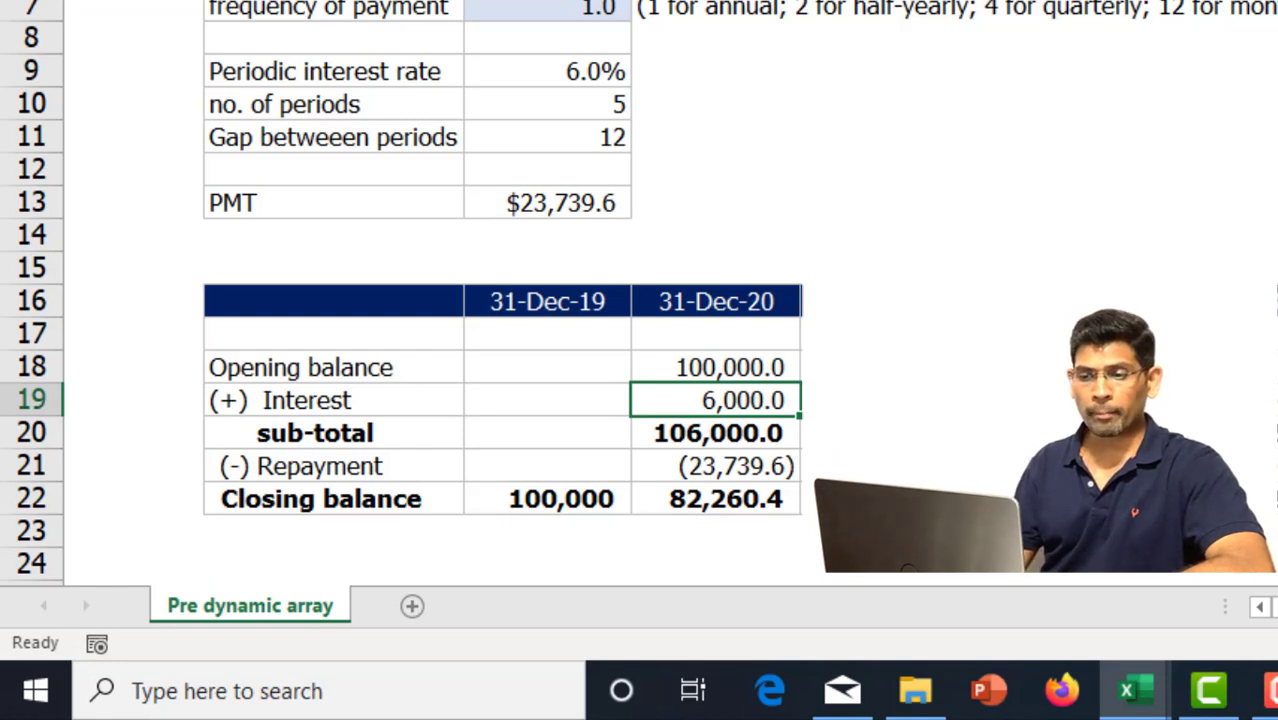
{"action": "key", "text": "F2"}
{"action": "key", "text": "Escape"}
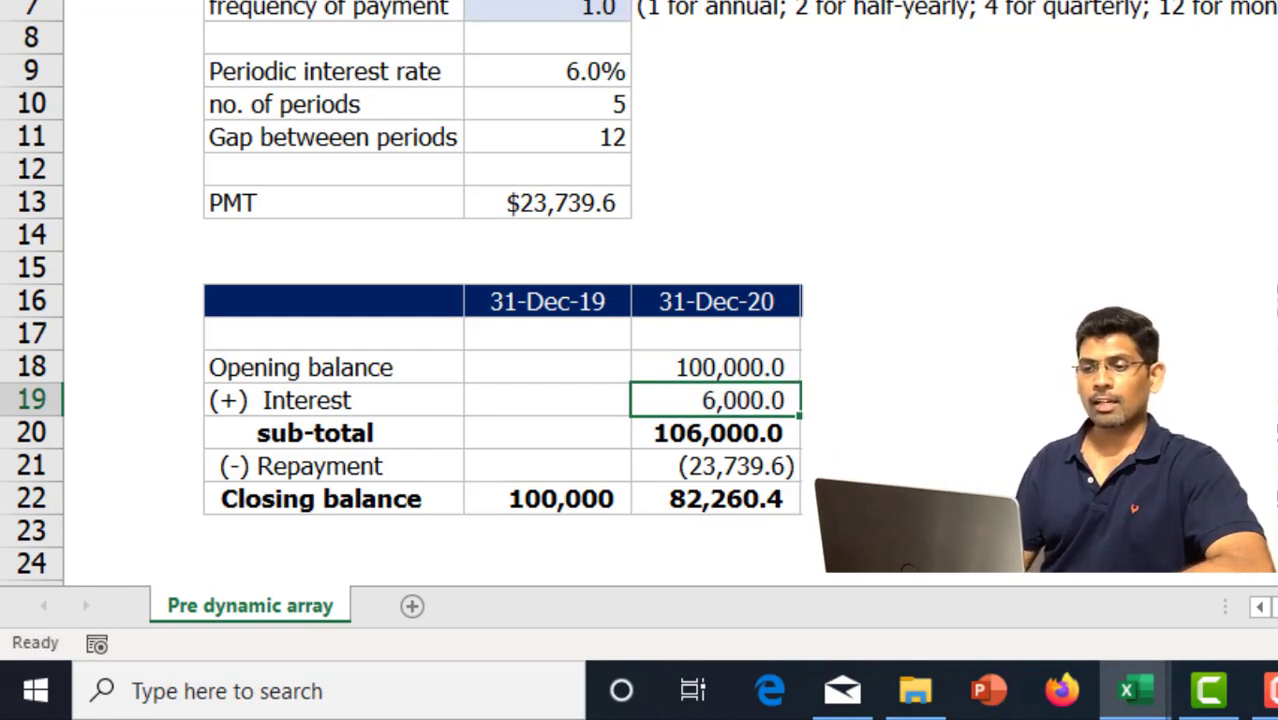
{"action": "key", "text": "Down"}
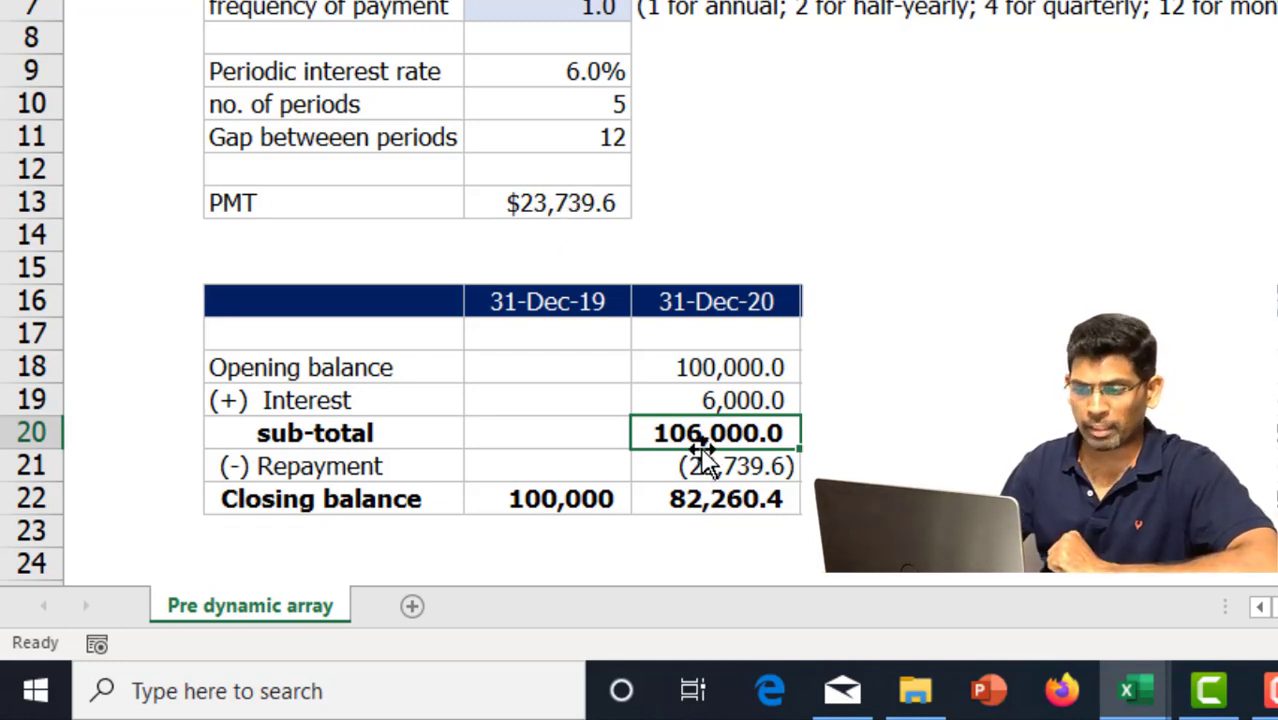
{"action": "left_click", "coordinate": [720, 500]}
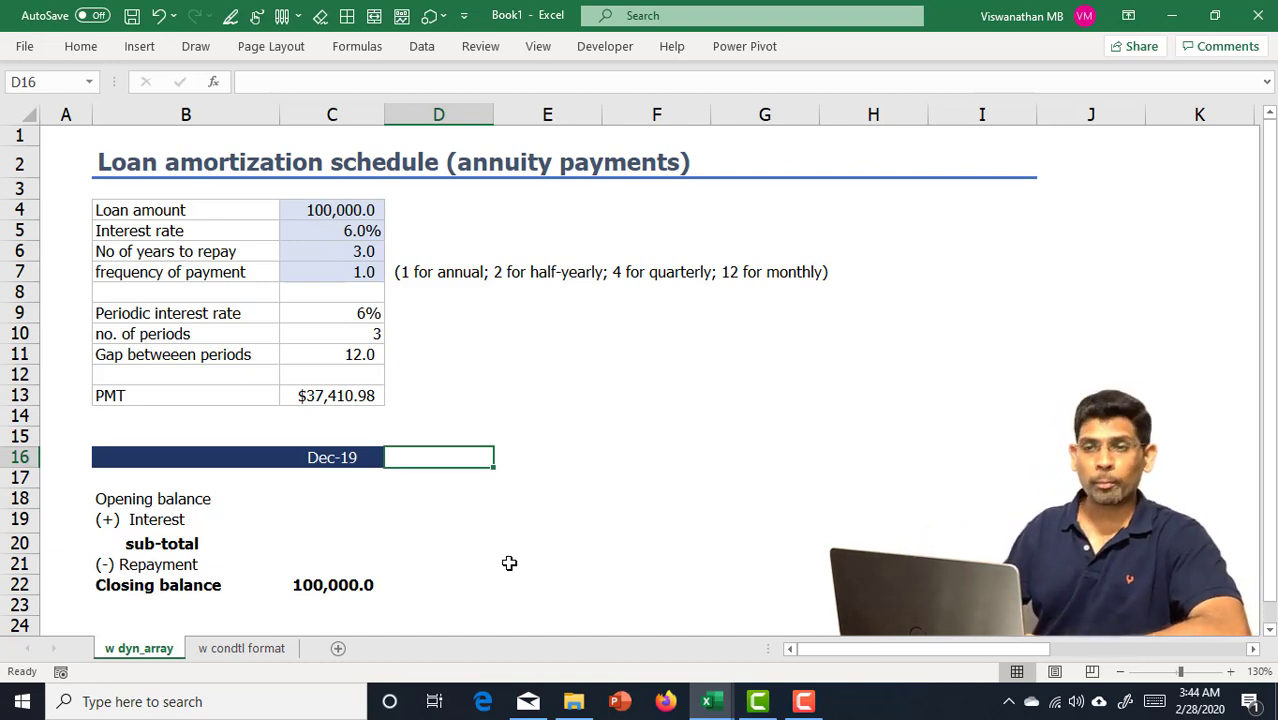
Step: Enter =EOMONTH(C16,C11) in D16 to calculate the first payment date from the start date and gap between periods
{"action": "type", "text": "=eomon"}
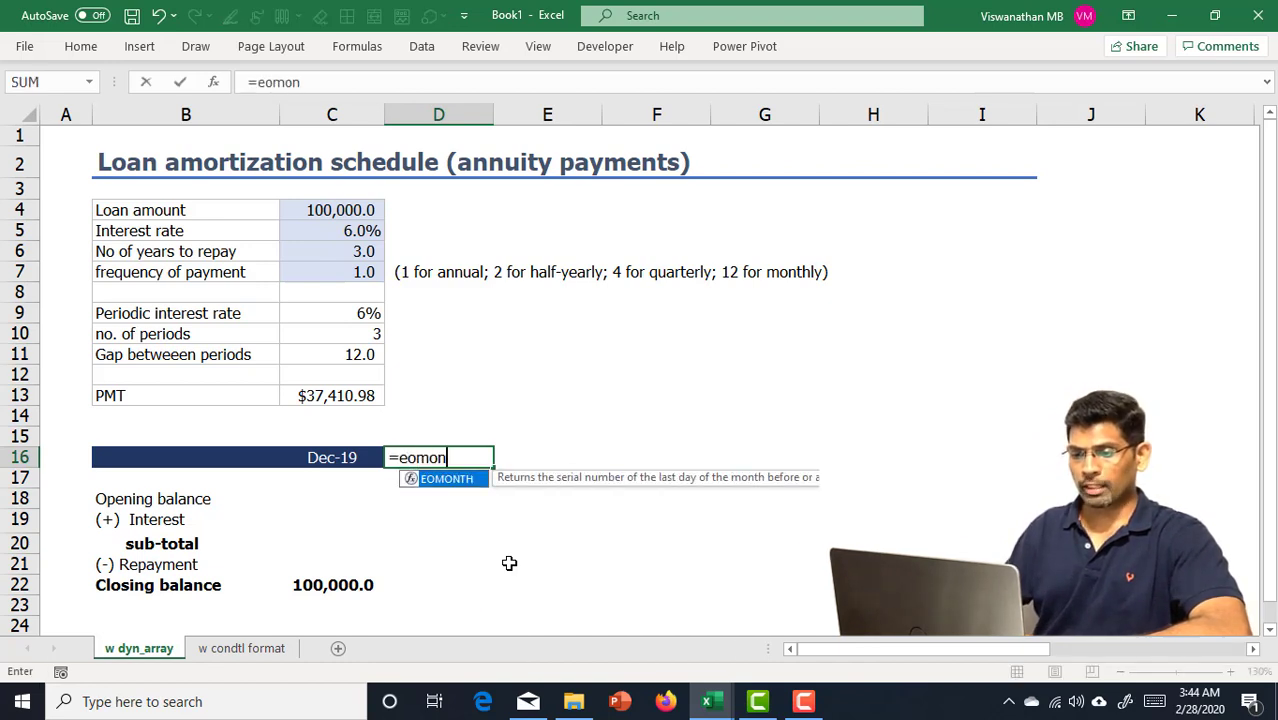
{"action": "key", "text": "Tab"}
{"action": "key", "text": "Left"}
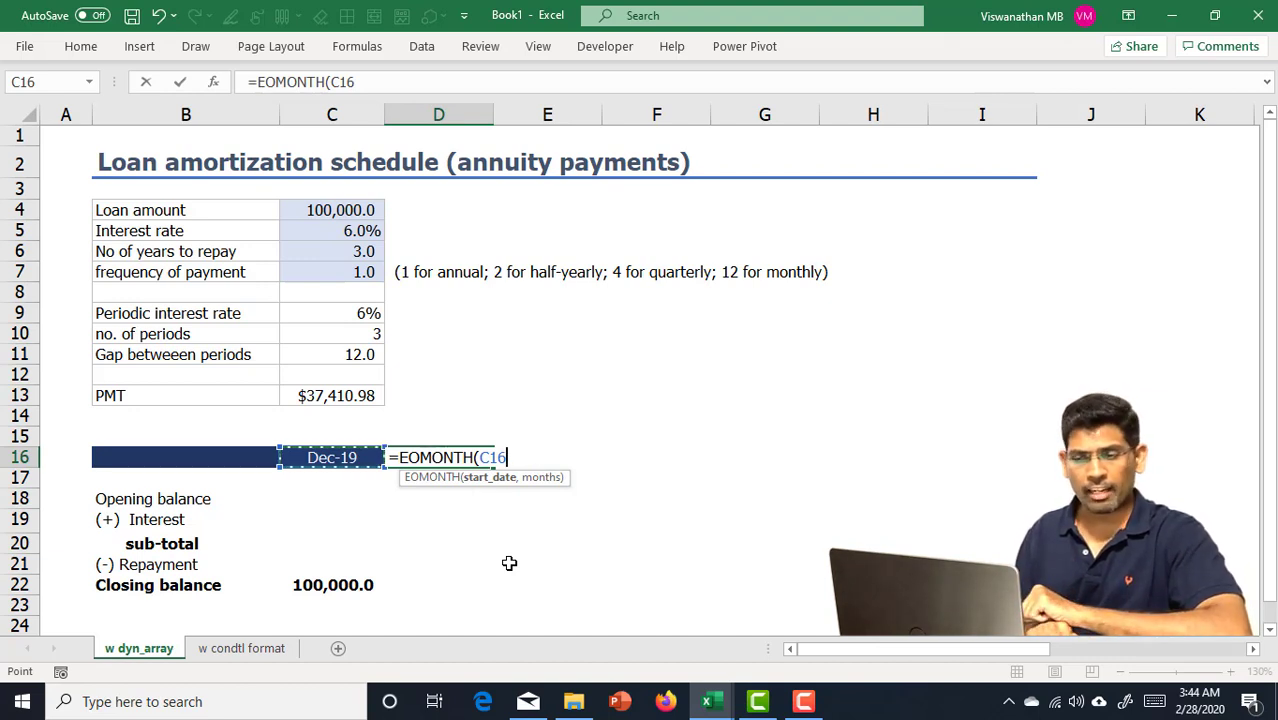
{"action": "type", "text": ","}
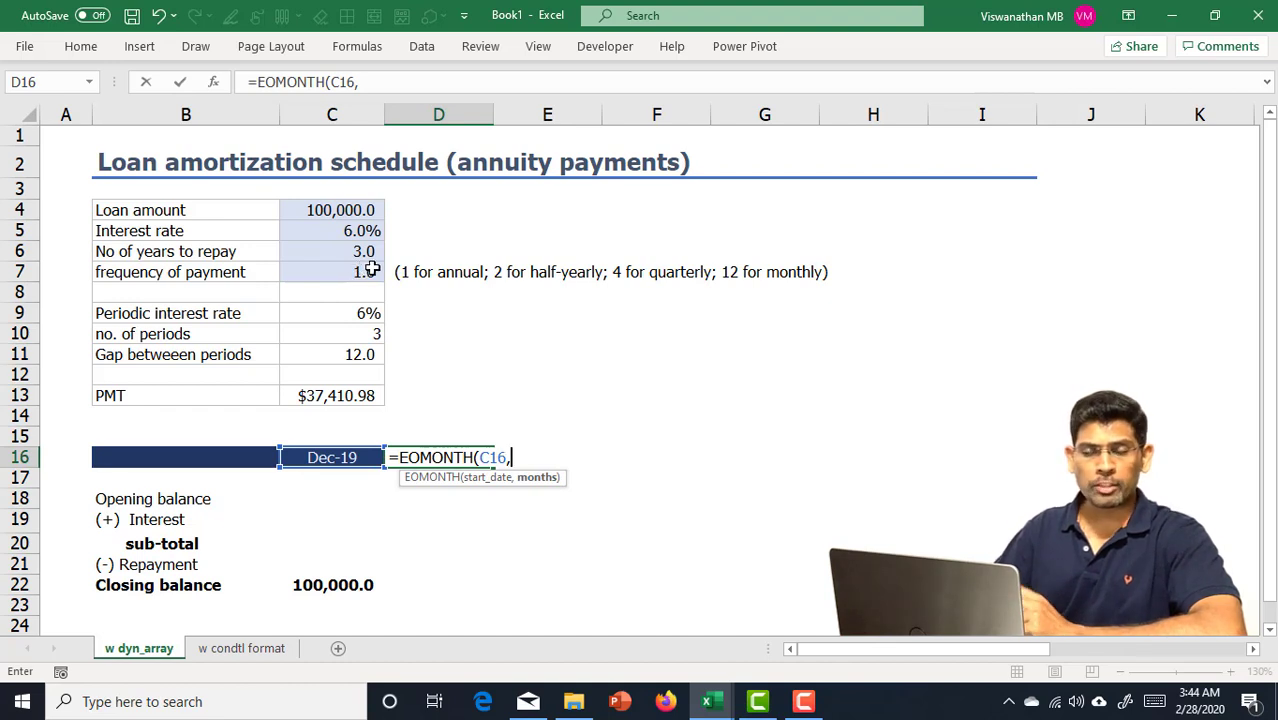
{"action": "left_click", "coordinate": [354, 353]}
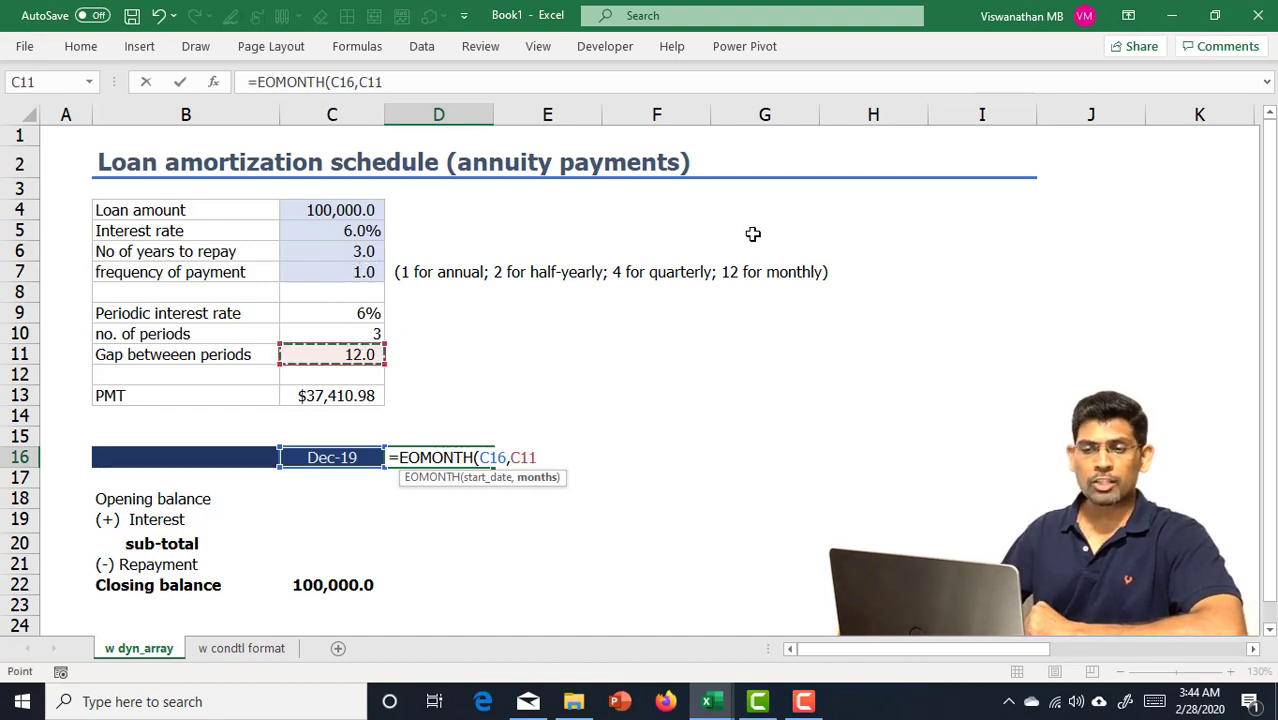
{"action": "type", "text": ")"}
{"action": "key", "text": "Return"}
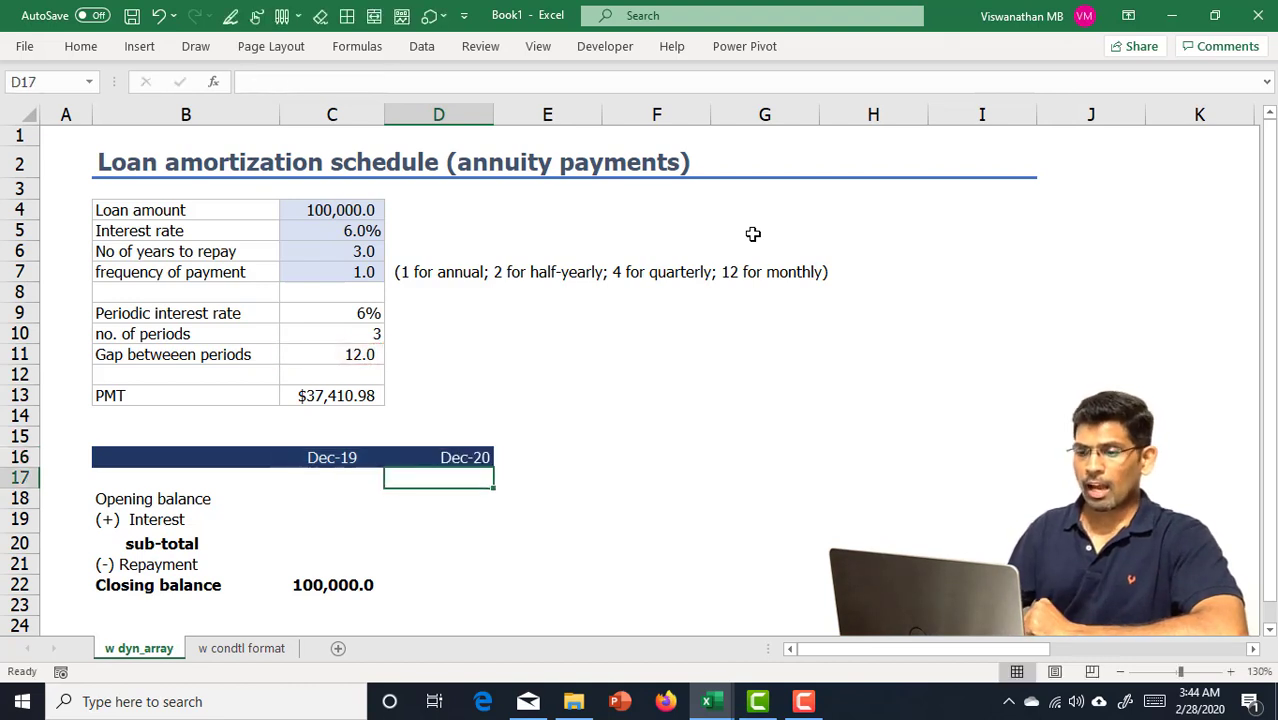
Step: Extend the D16 date formula to =EOMONTH(C16,C11*SEQUENCE(1,C10)) so the dates spill across all periods
{"action": "key", "text": "Up"}
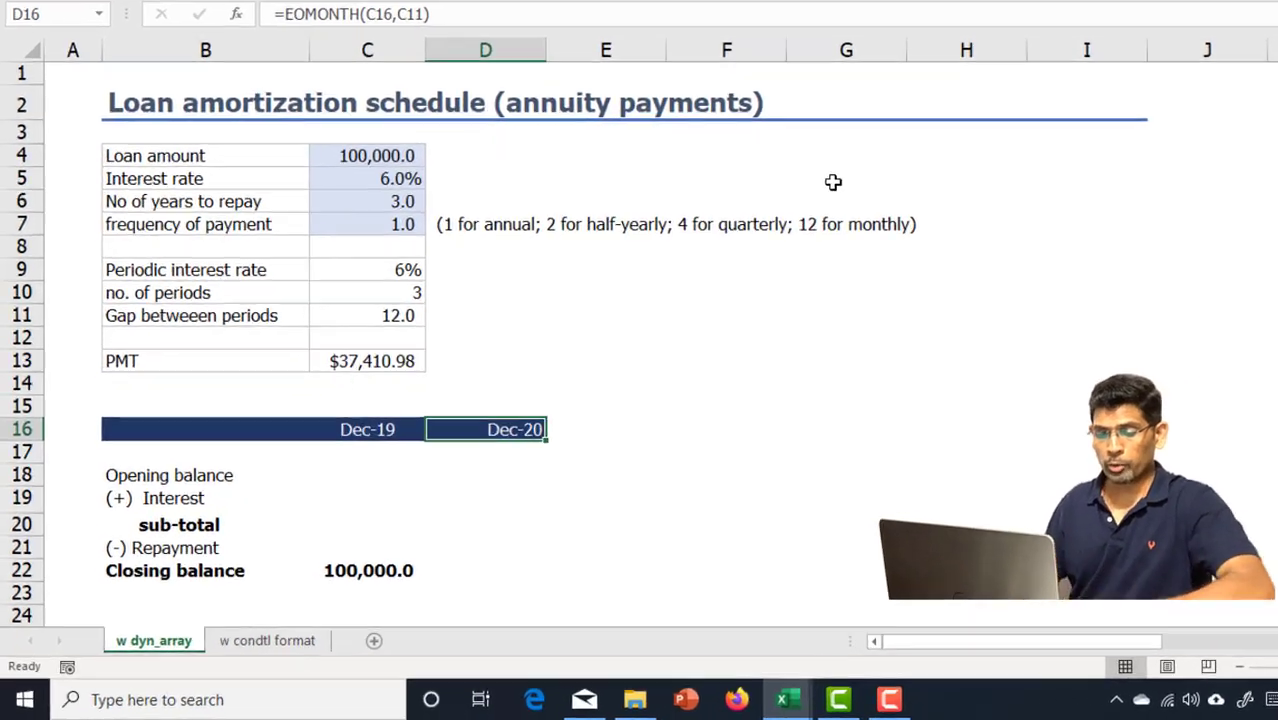
{"action": "key", "text": "F2"}
{"action": "key", "text": "Left"}
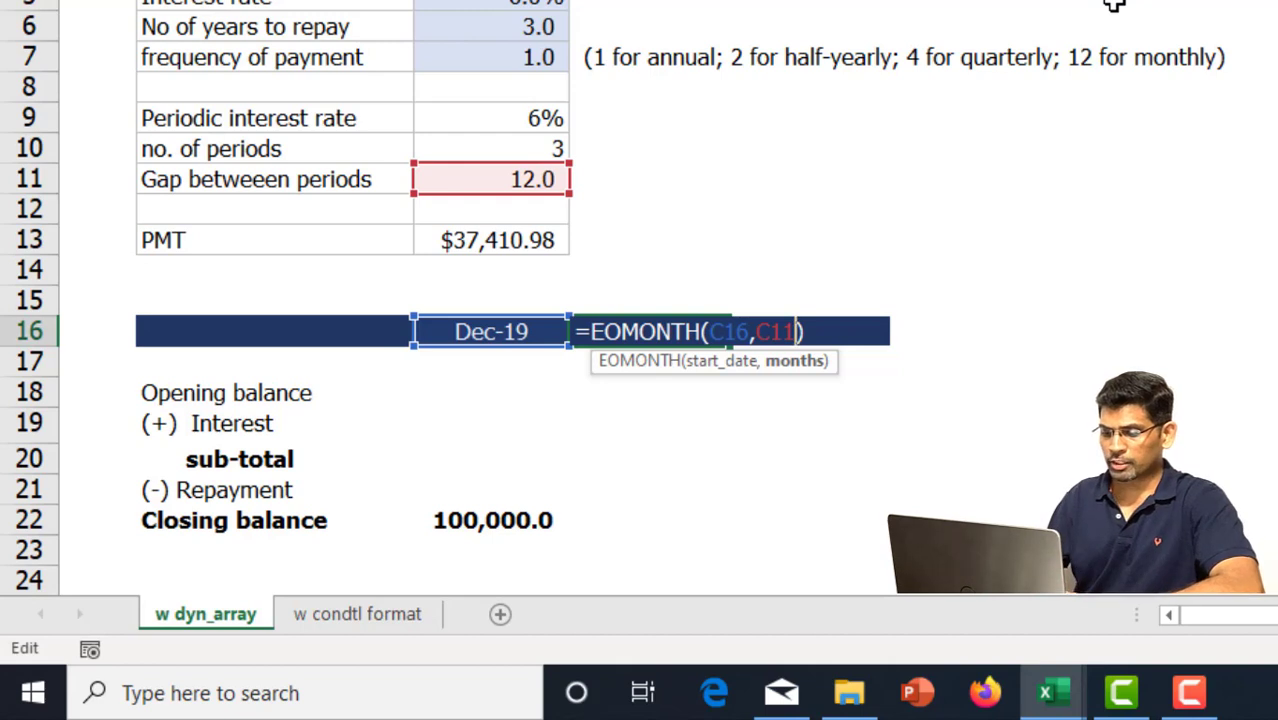
{"action": "type", "text": "*se"}
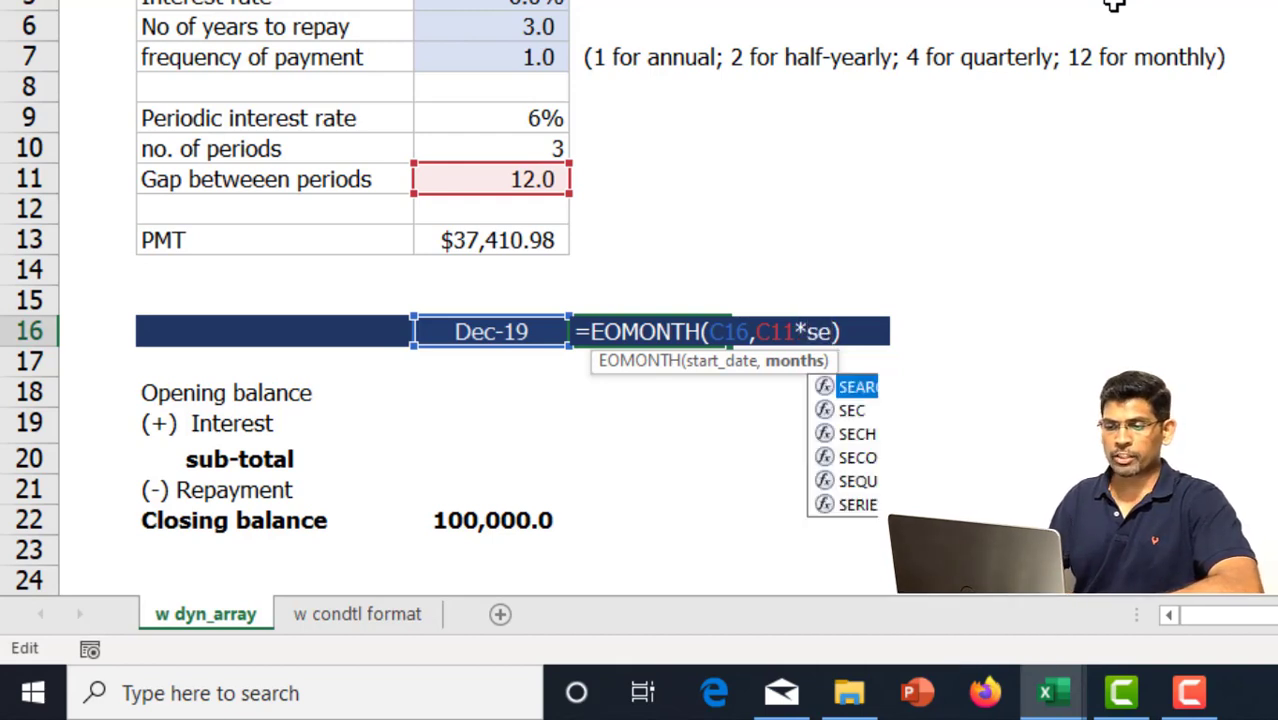
{"action": "type", "text": "q"}
{"action": "key", "text": "Tab"}
{"action": "type", "text": ")"}
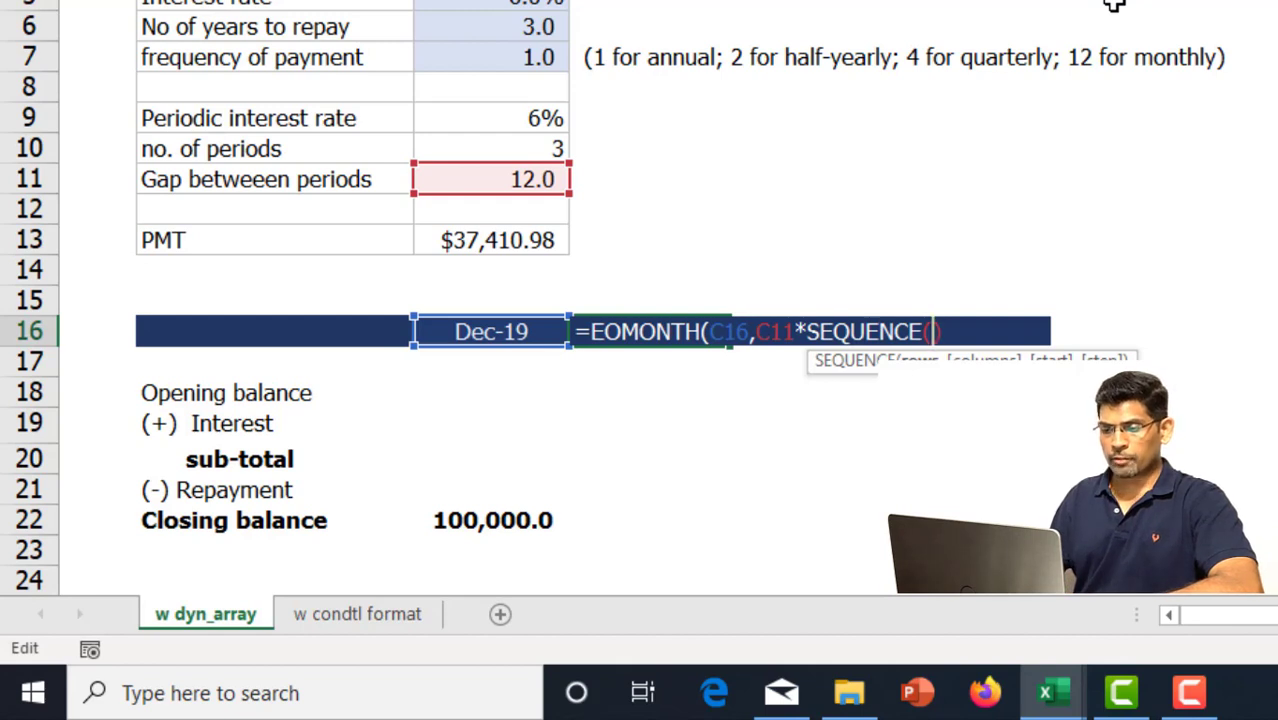
{"action": "type", "text": "1,"}
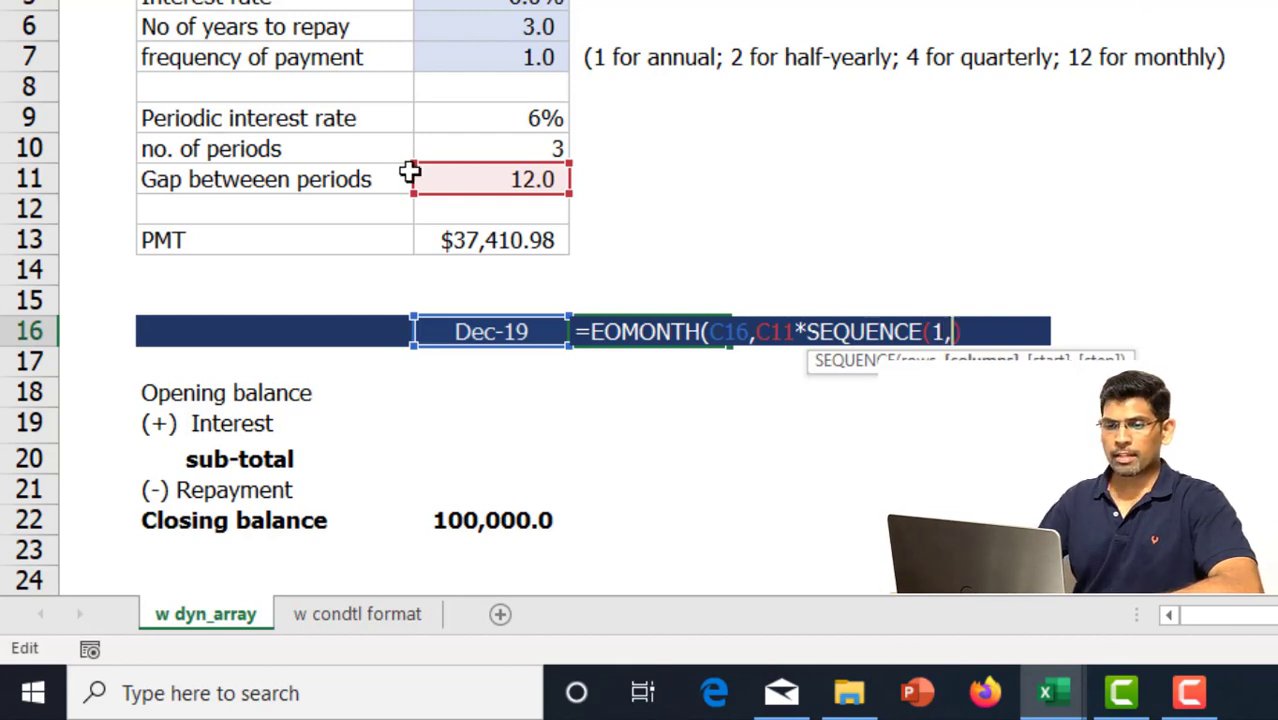
{"action": "left_click", "coordinate": [491, 148]}
{"action": "type", "text": ")"}
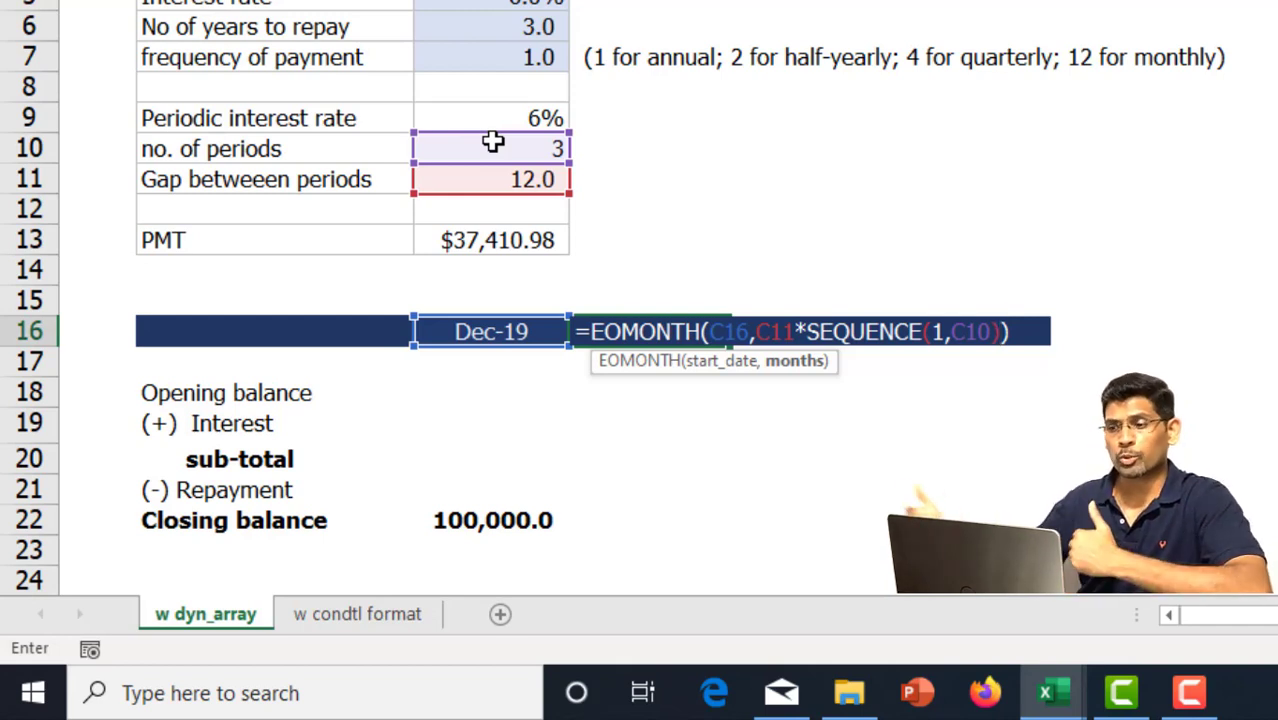
{"action": "key", "text": "Return"}
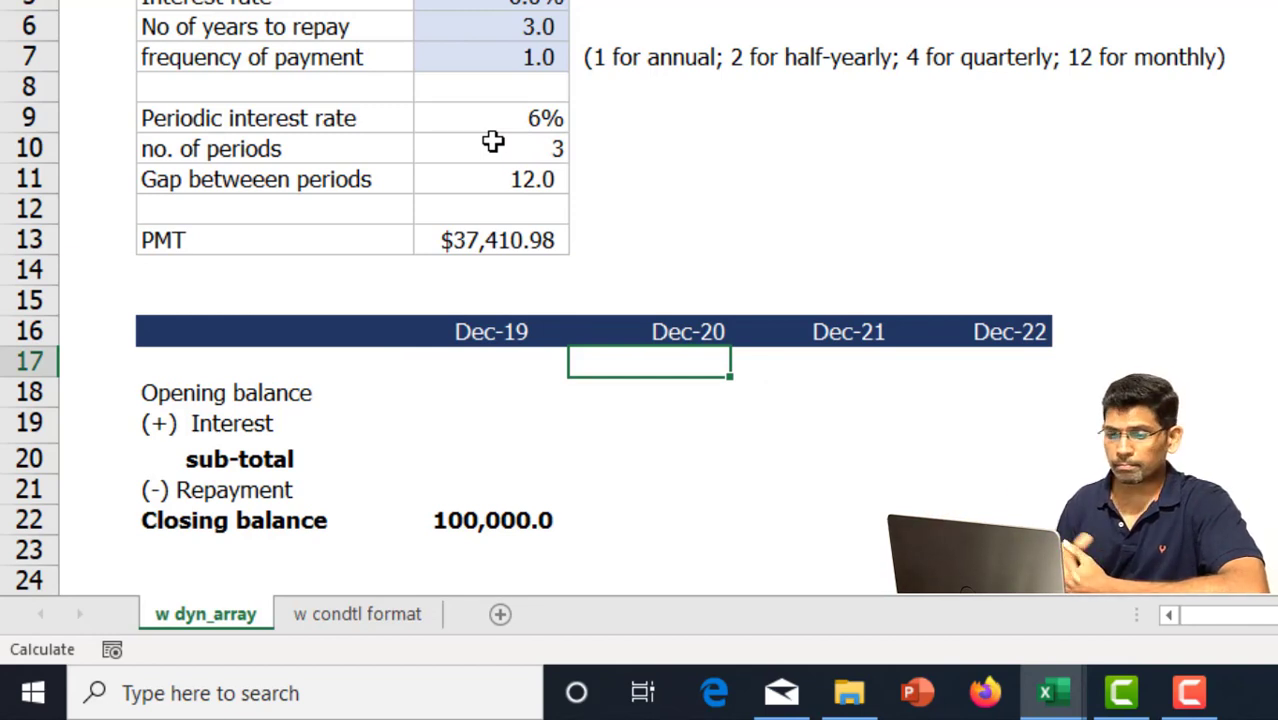
Step: Link the Dec-20 opening balance in D18 to the Dec-19 closing balance with =C22
{"action": "key", "text": "Down"}
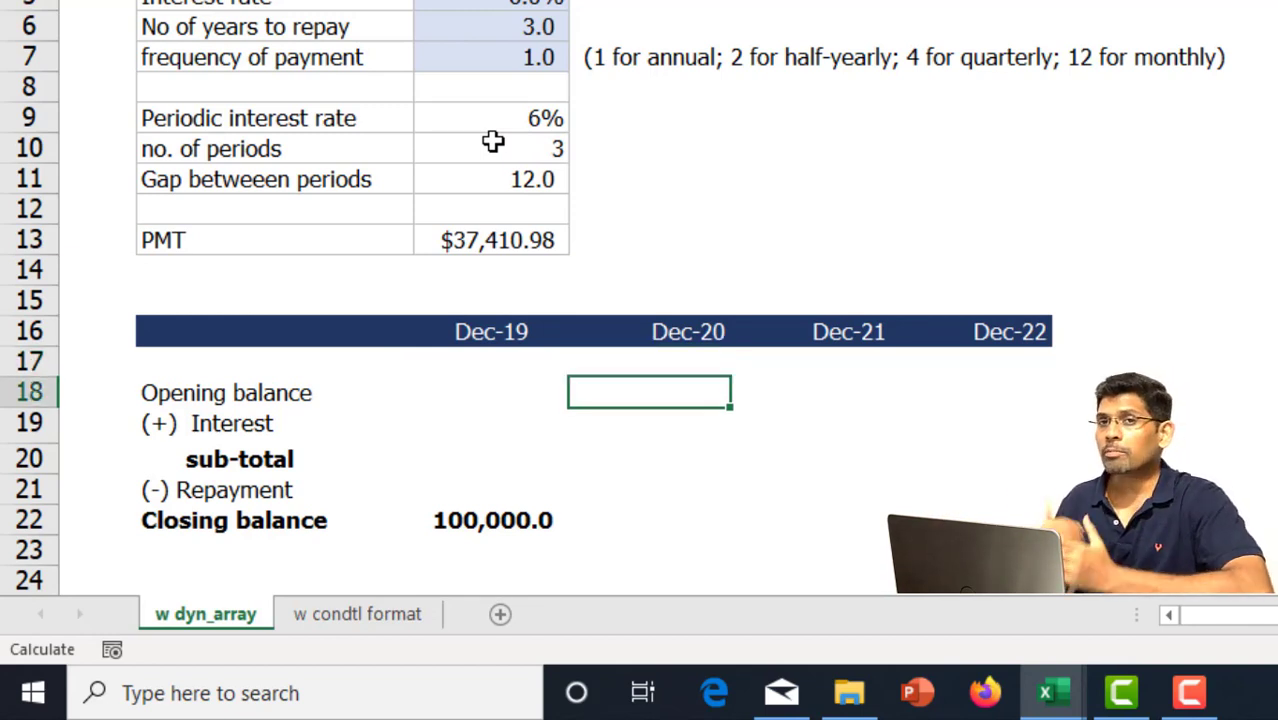
{"action": "type", "text": "="}
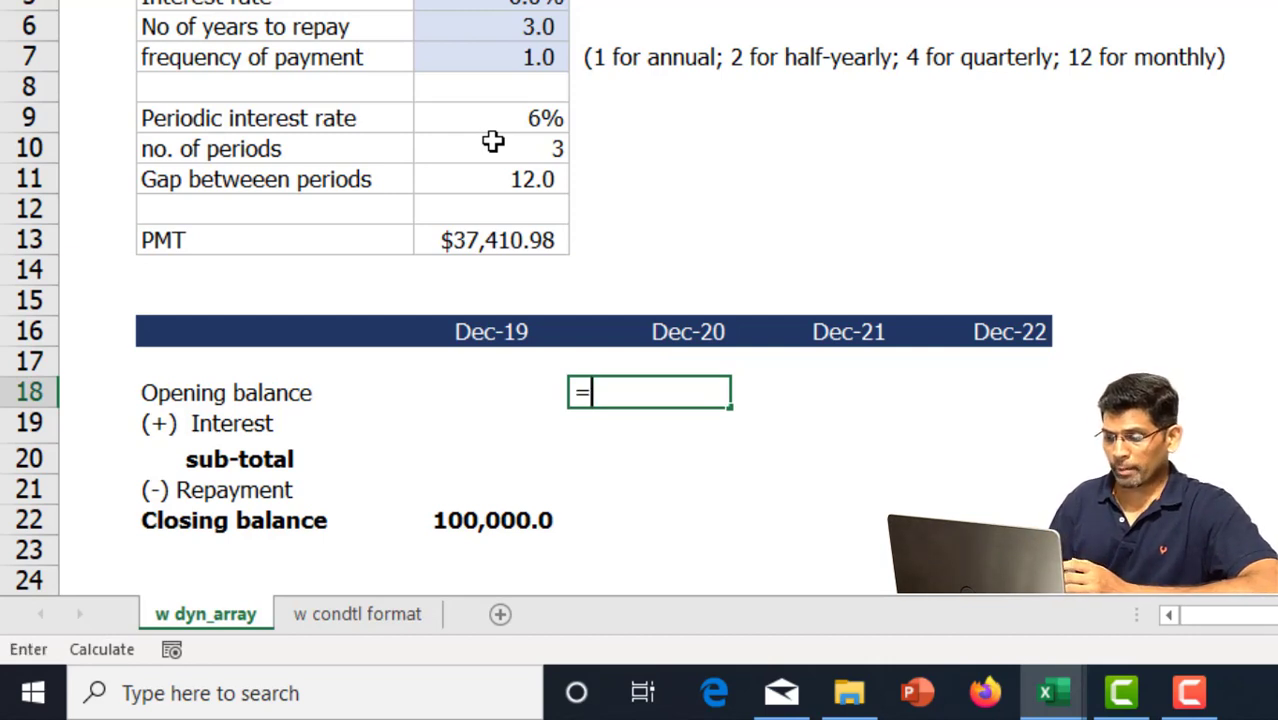
{"action": "key", "text": "Down"}
{"action": "key", "text": "Down"}
{"action": "key", "text": "Down"}
{"action": "key", "text": "Left"}
{"action": "key", "text": "Down"}
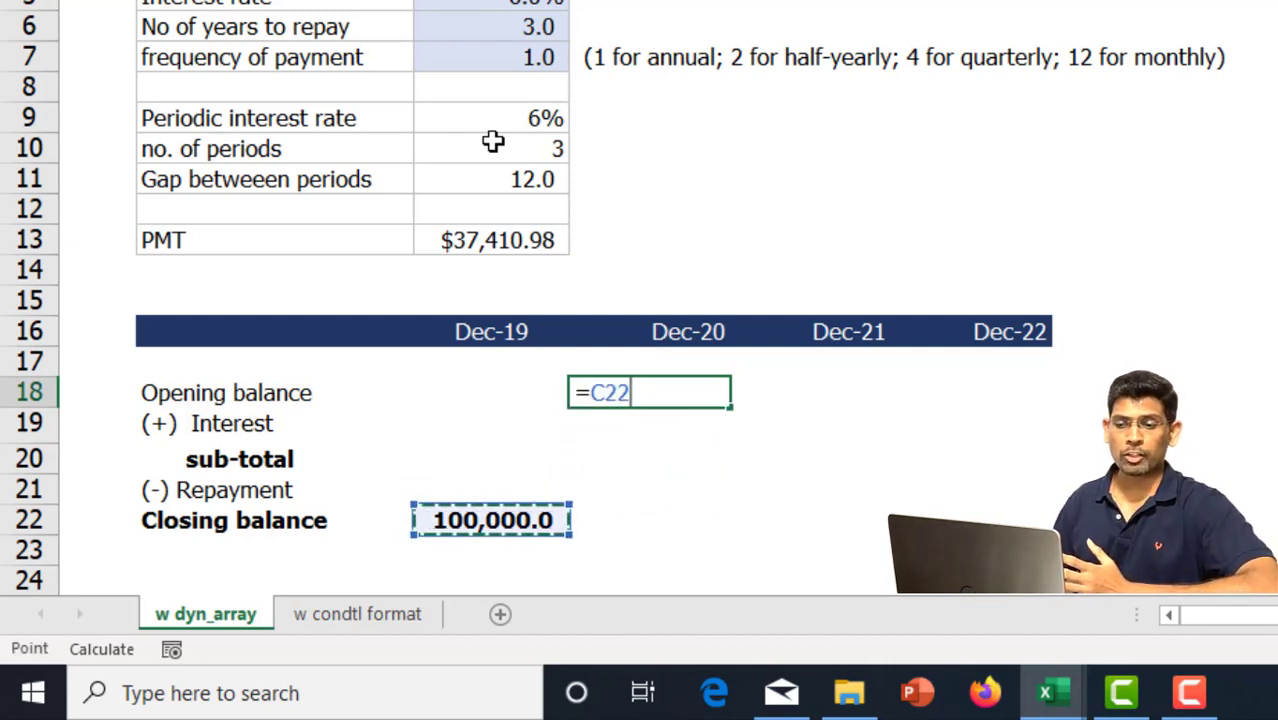
{"action": "key", "text": "Return"}
{"action": "key", "text": "Up"}
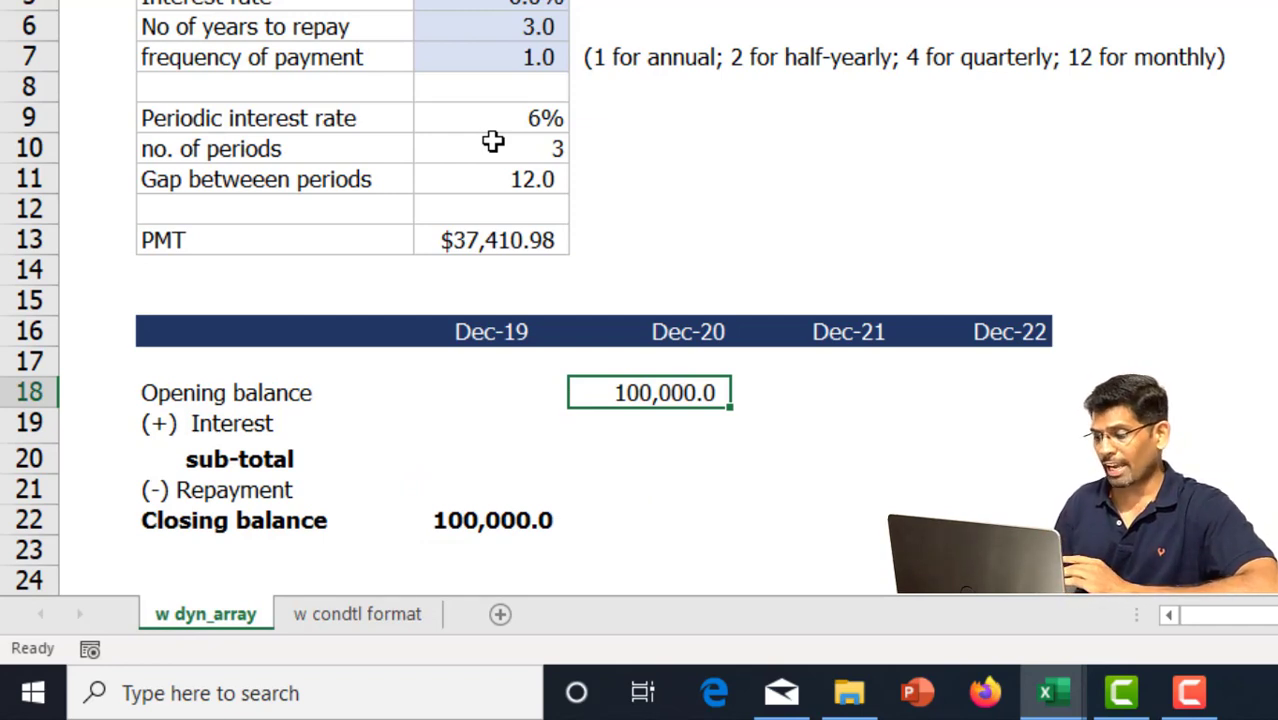
{"action": "key", "text": "shift+Right"}
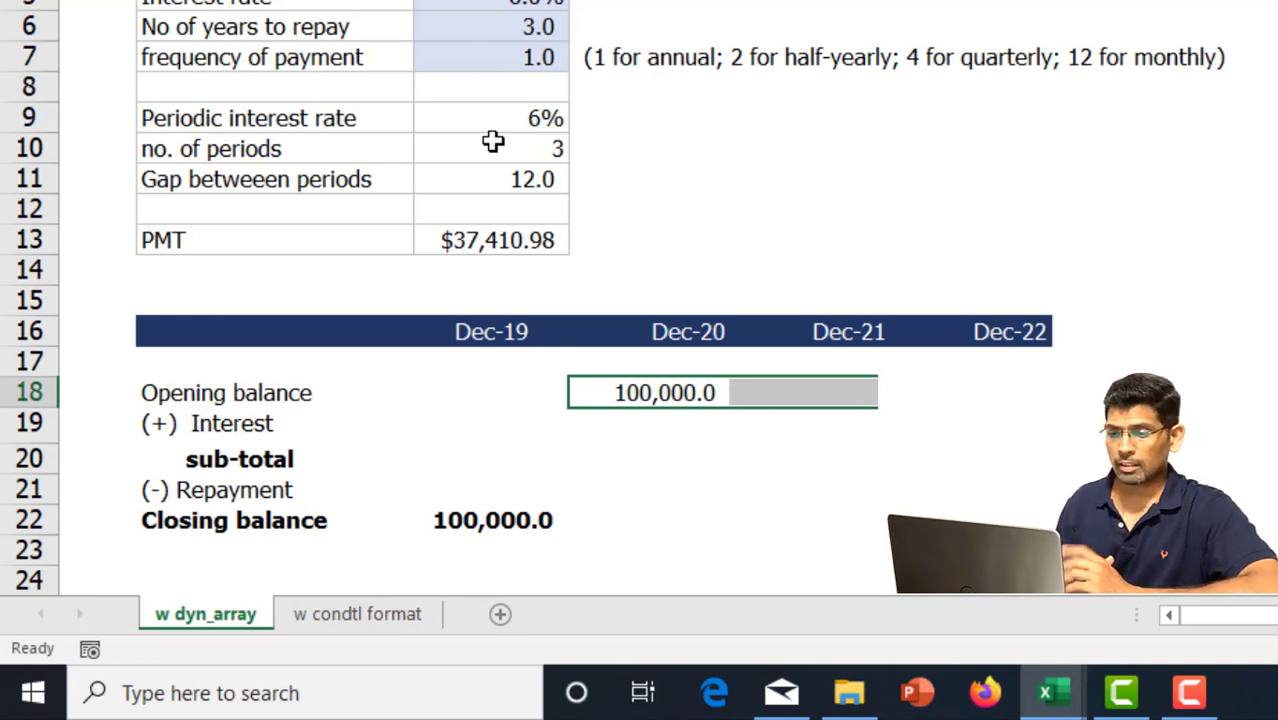
{"action": "key", "text": "Left"}
{"action": "key", "text": "Right"}
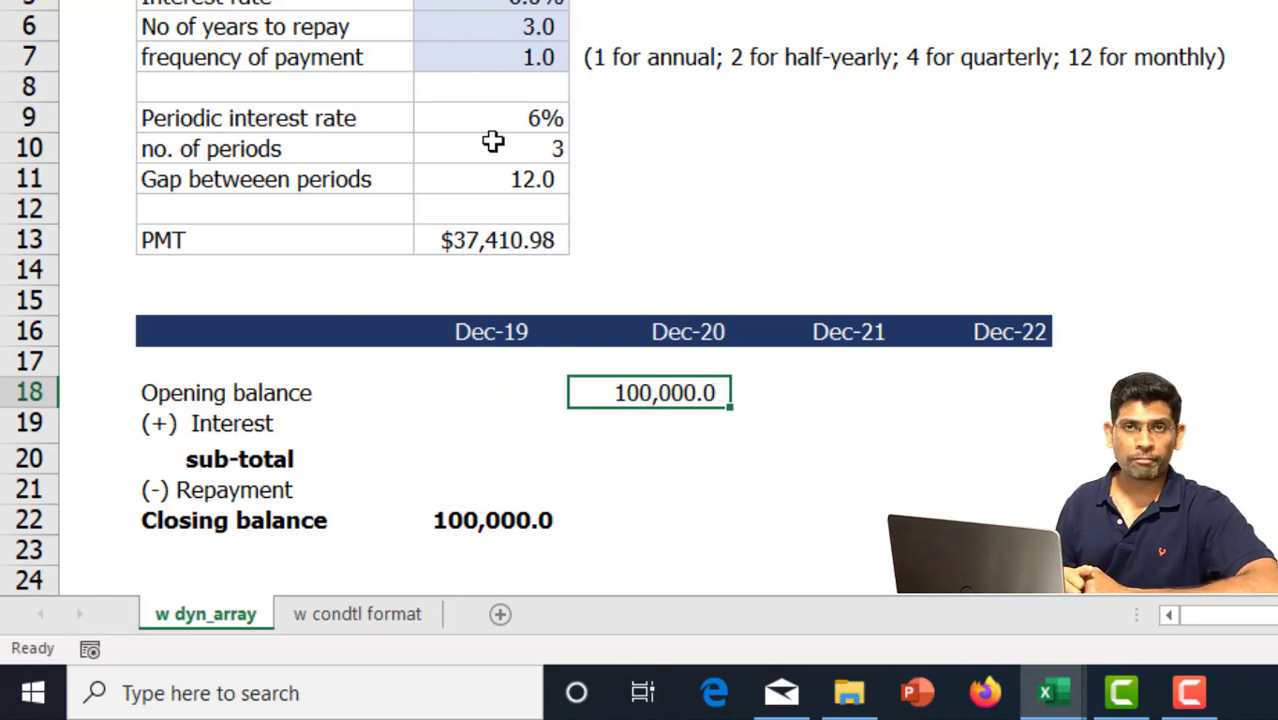
Step: Enter =OFFSET(C22,0,0,1,C10) in D18 to spill the opening balances across the number of periods
{"action": "type", "text": "=Offse"}
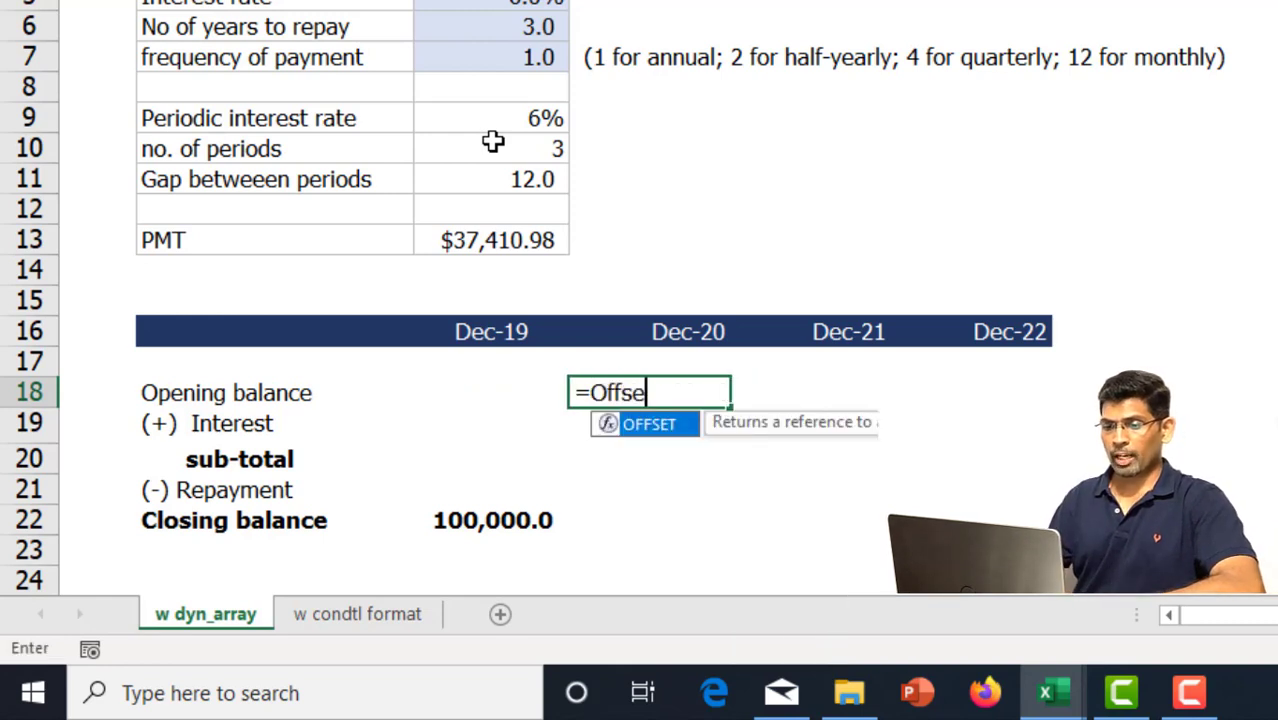
{"action": "key", "text": "Tab"}
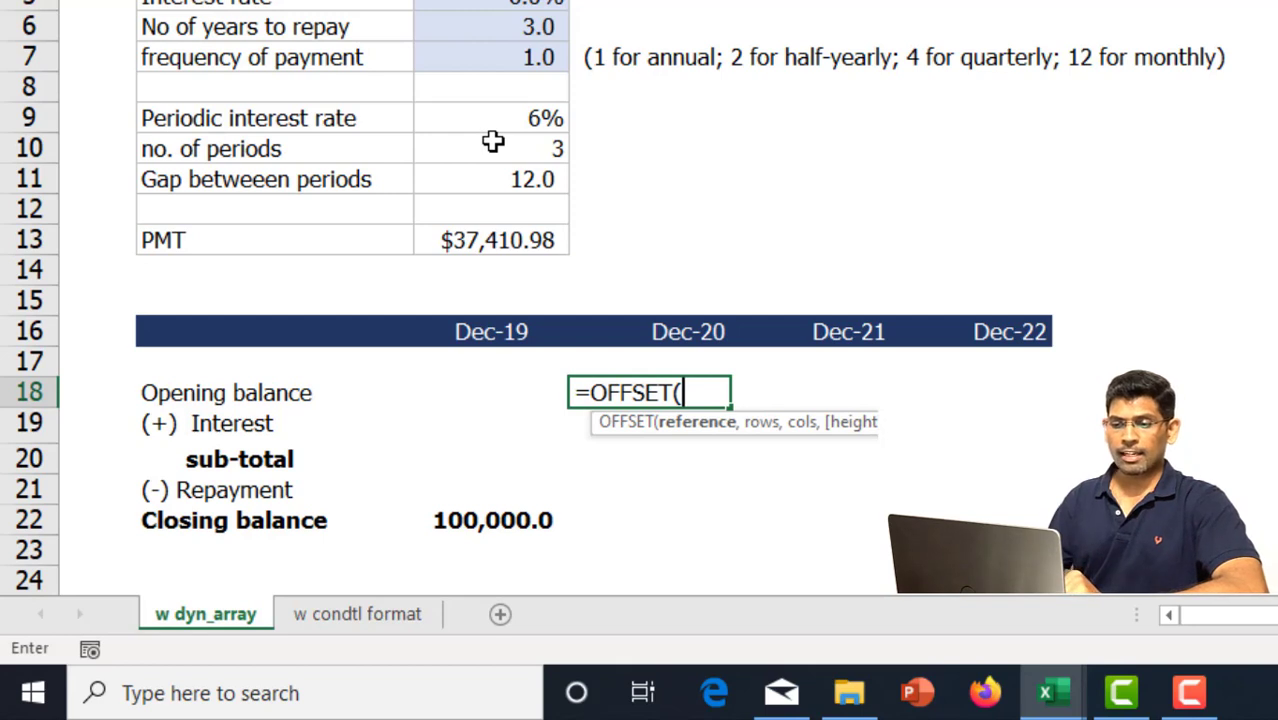
{"action": "left_click", "coordinate": [473, 524]}
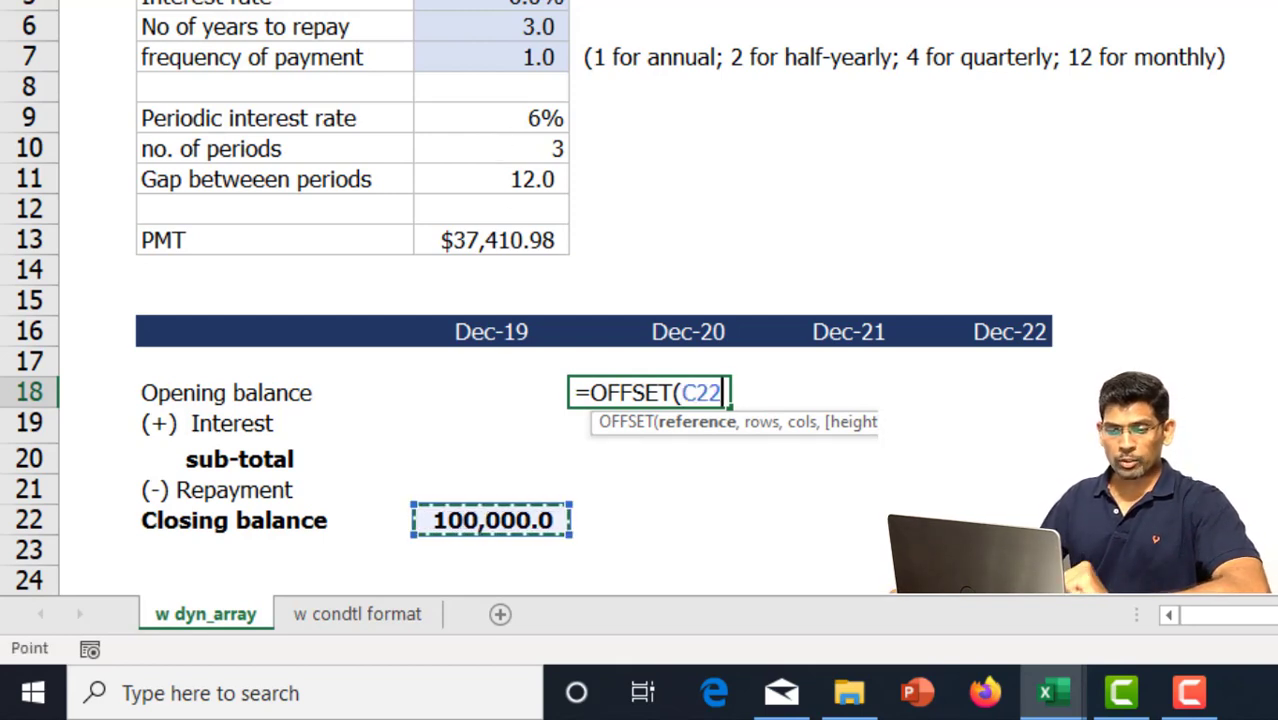
{"action": "type", "text": ","}
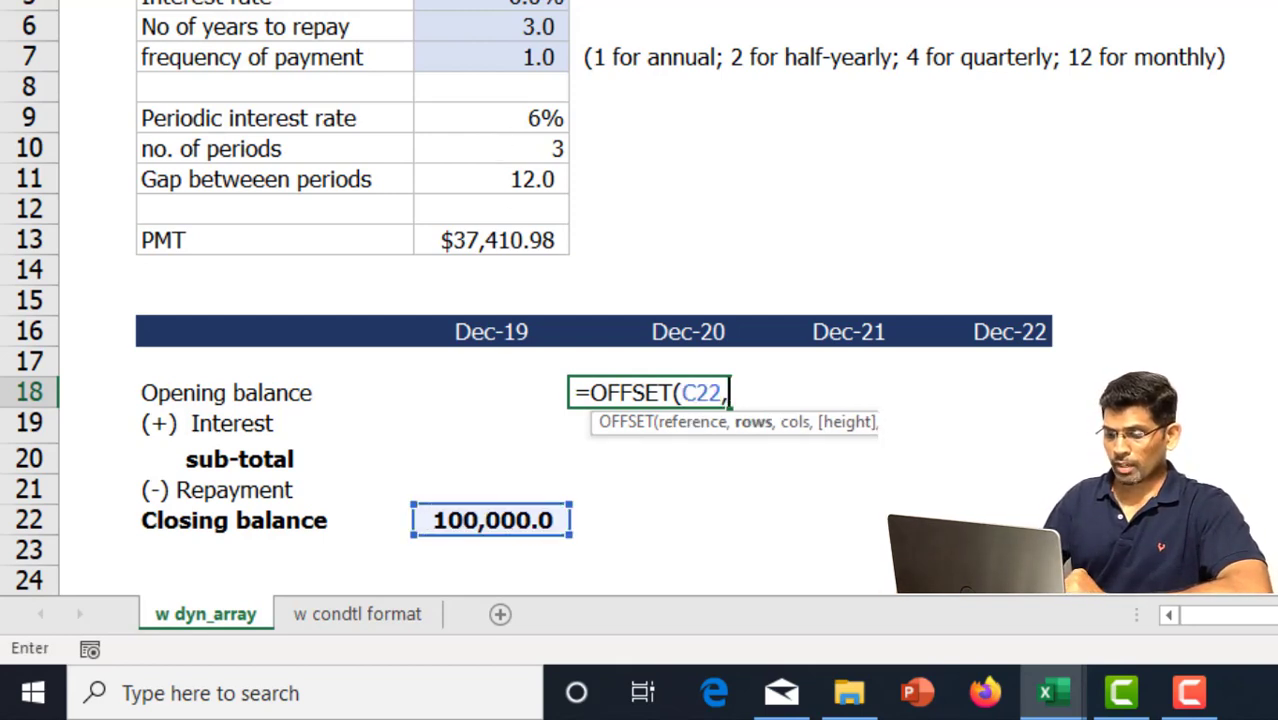
{"action": "type", "text": "0,0"}
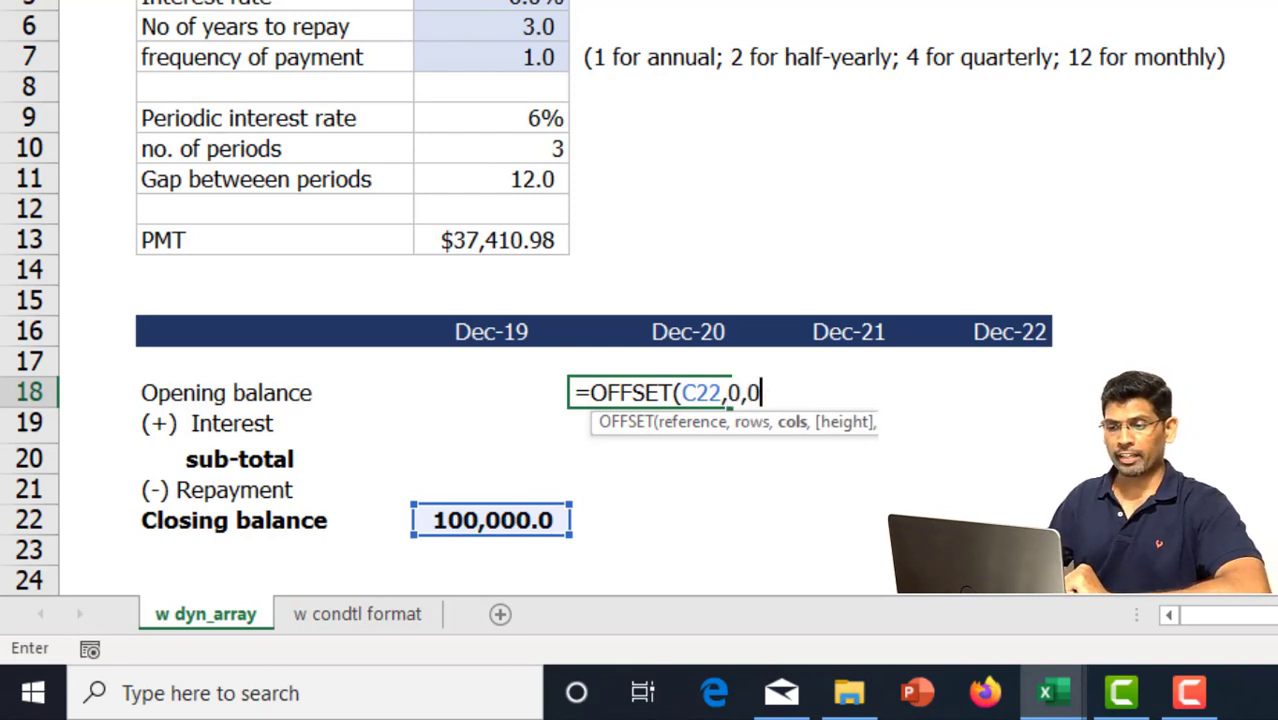
{"action": "type", "text": ","}
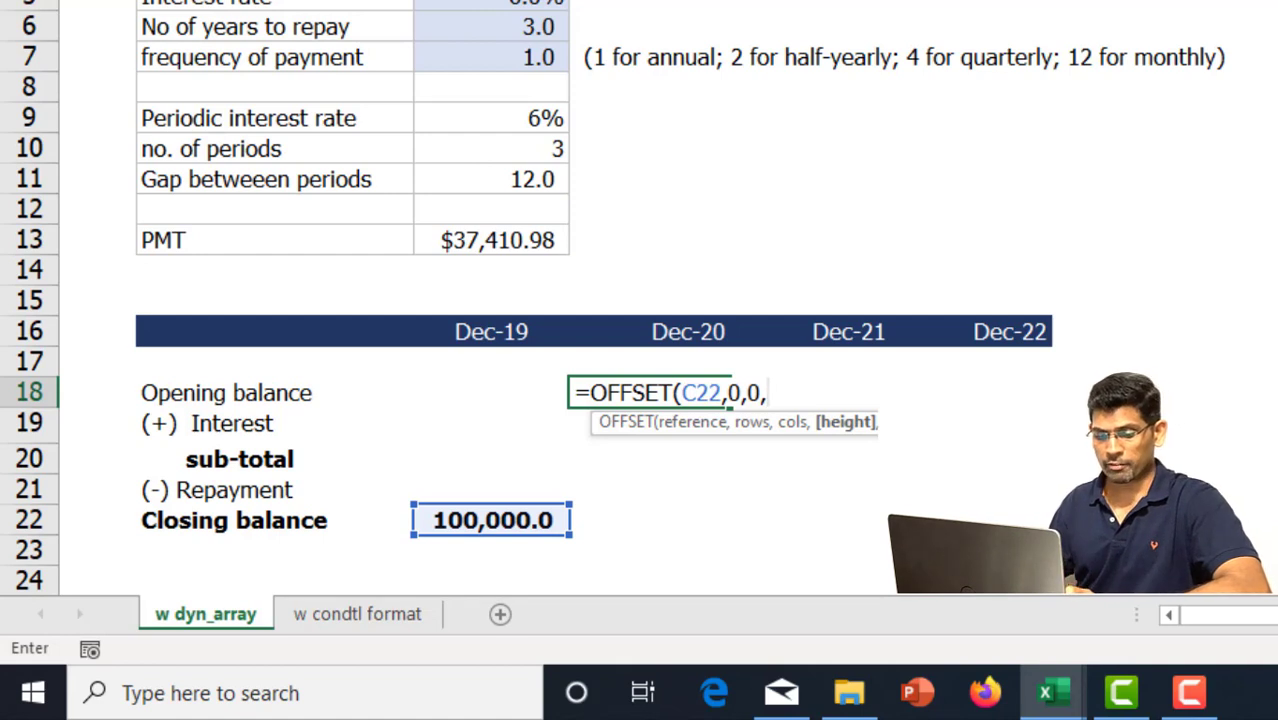
{"action": "type", "text": "1"}
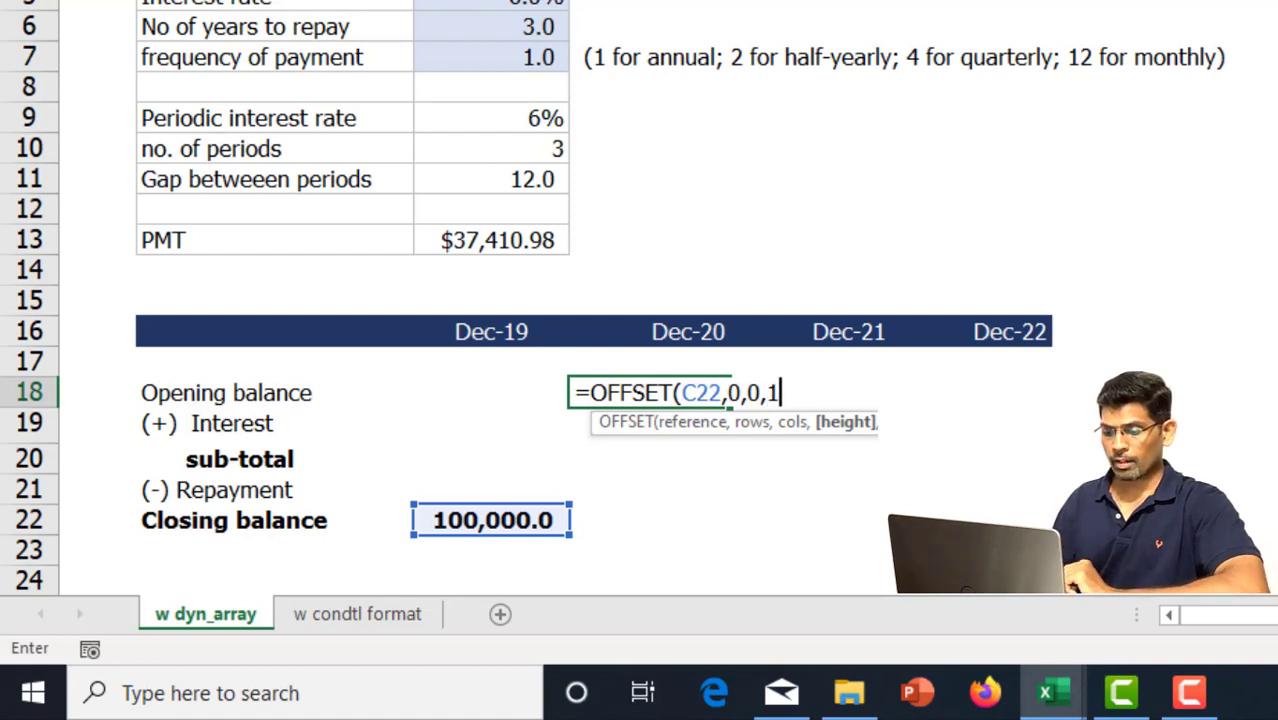
{"action": "type", "text": ","}
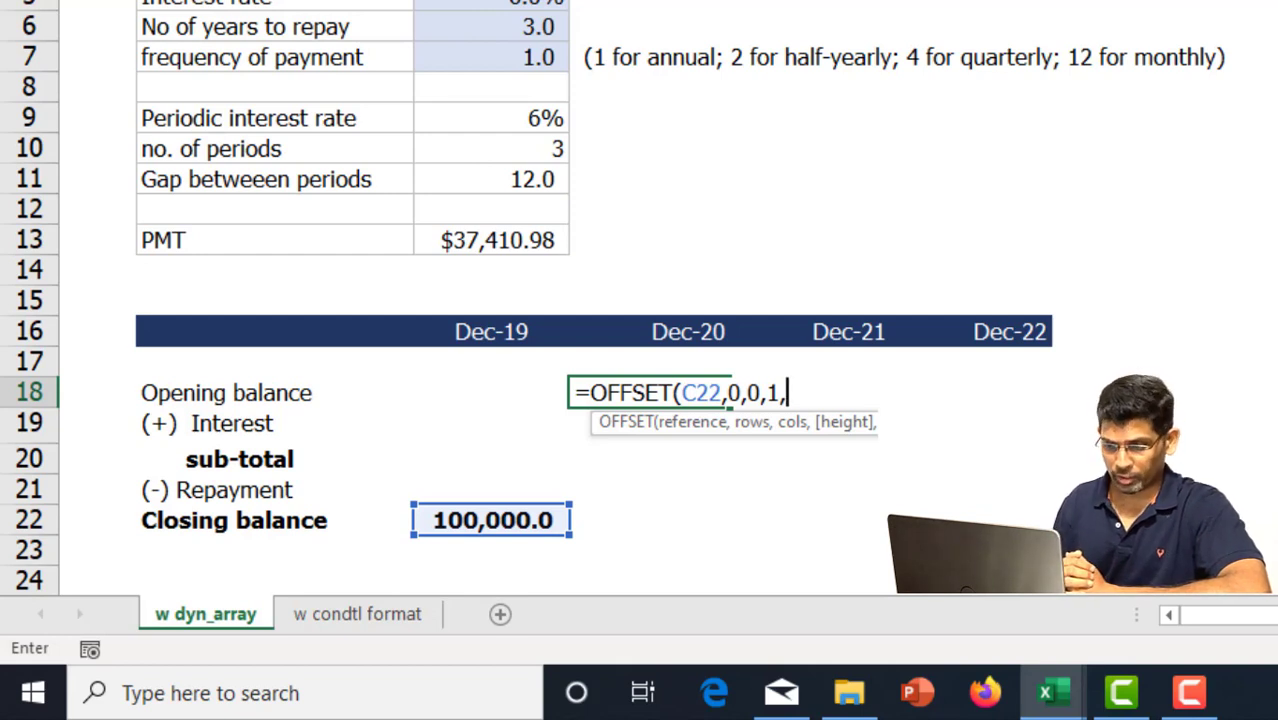
{"action": "left_click", "coordinate": [553, 149]}
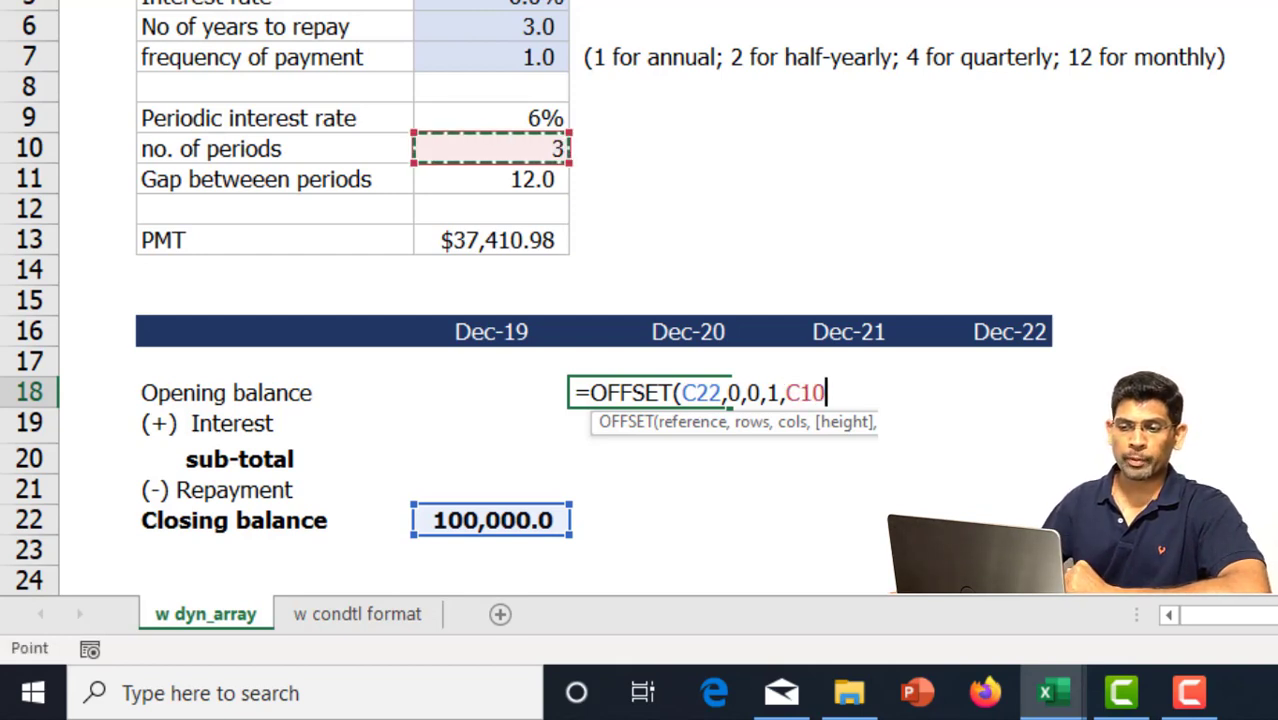
{"action": "type", "text": ")"}
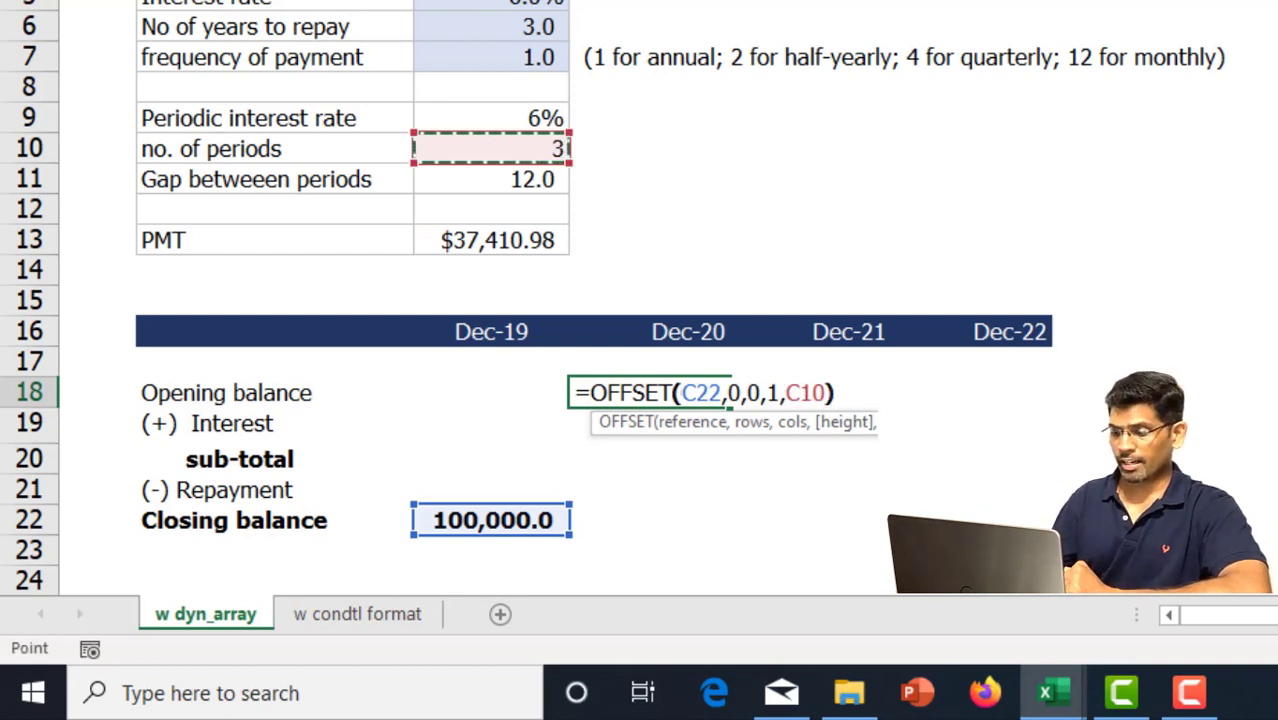
{"action": "key", "text": "Return"}
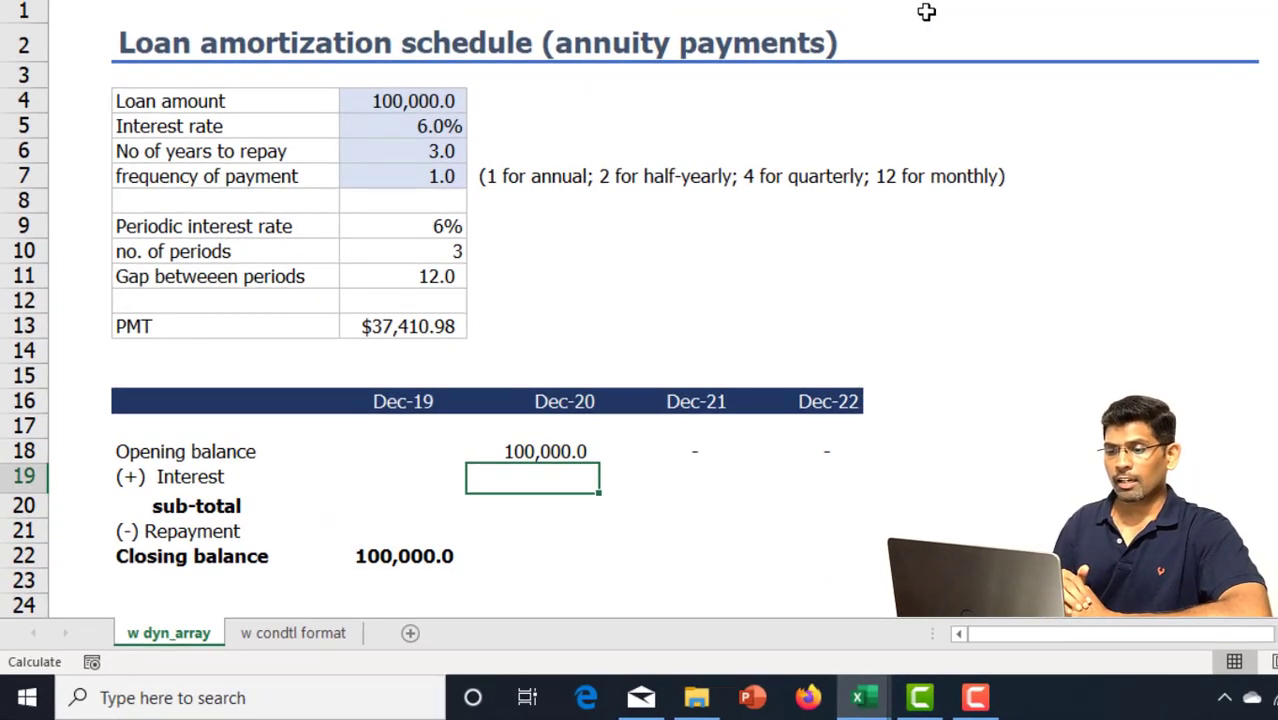
Step: Enter =D18#*C9 in D19 to calculate the interest for every period from the spilled opening balances and the periodic interest rate
{"action": "left_click", "coordinate": [686, 452]}
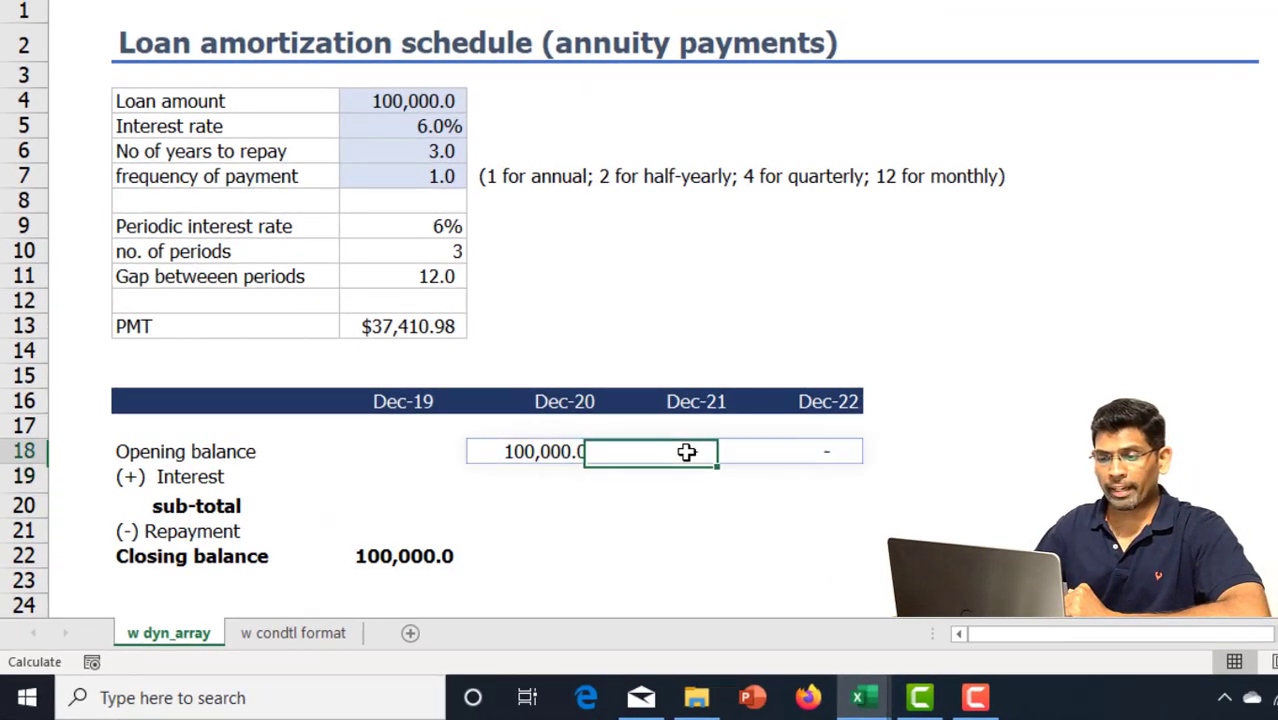
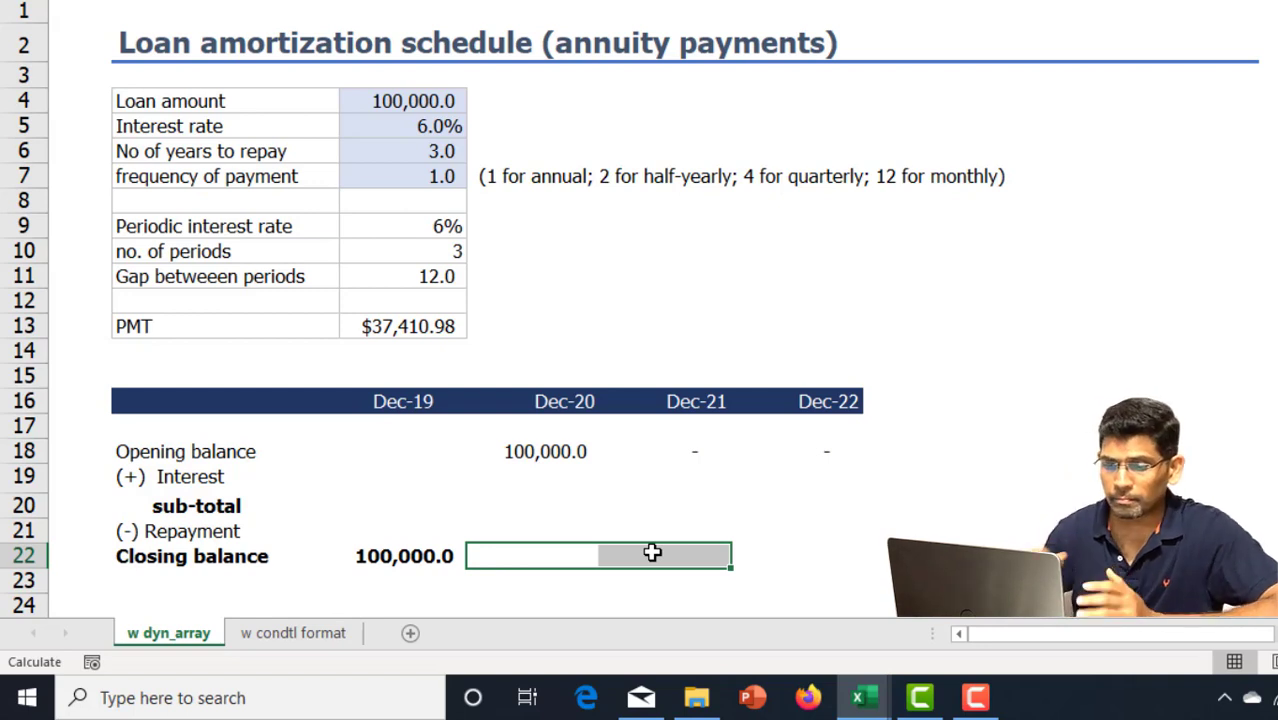
{"action": "left_click", "coordinate": [550, 477]}
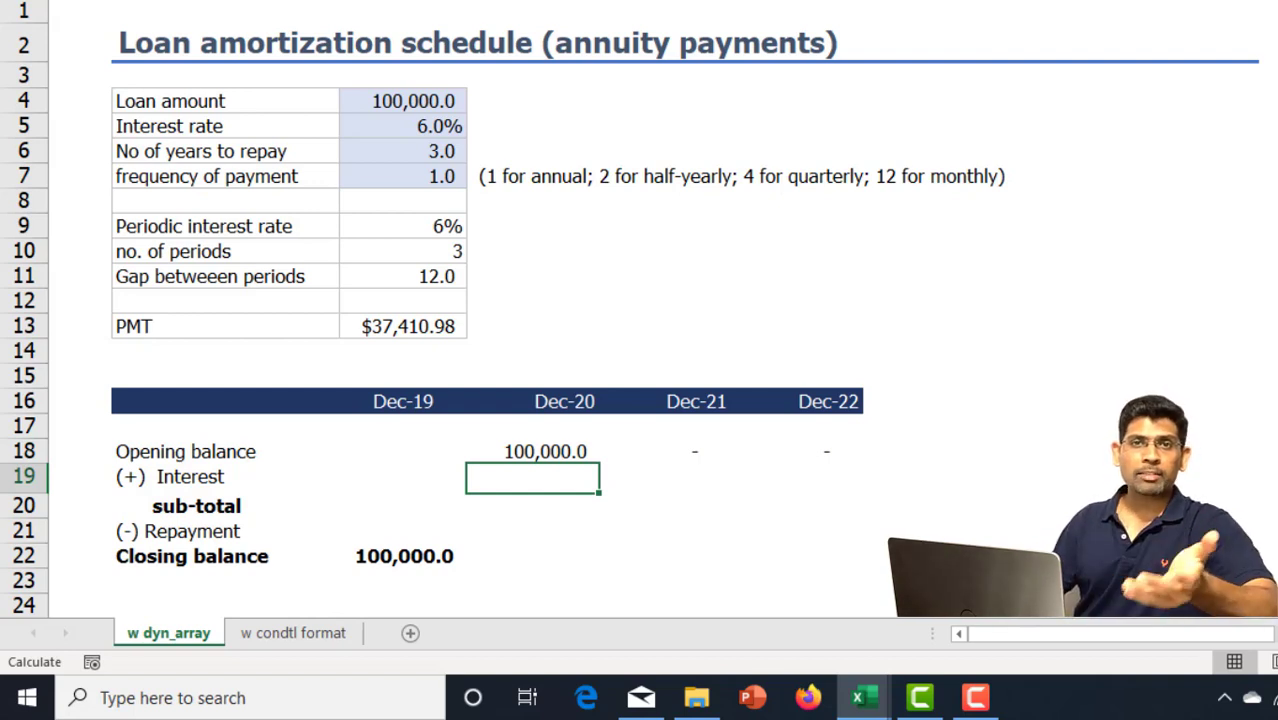
{"action": "type", "text": "="}
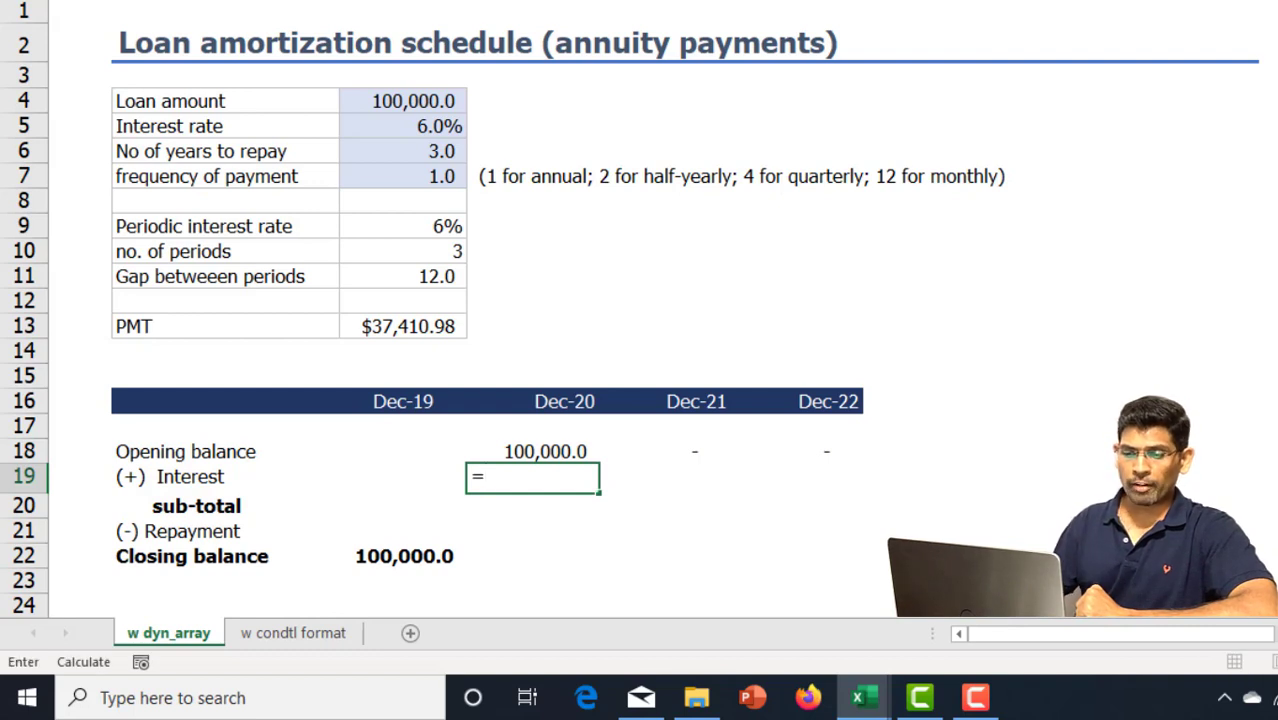
{"action": "key", "text": "Up"}
{"action": "key", "text": "shift+Right"}
{"action": "key", "text": "shift+Right"}
{"action": "key", "text": "shift+Right"}
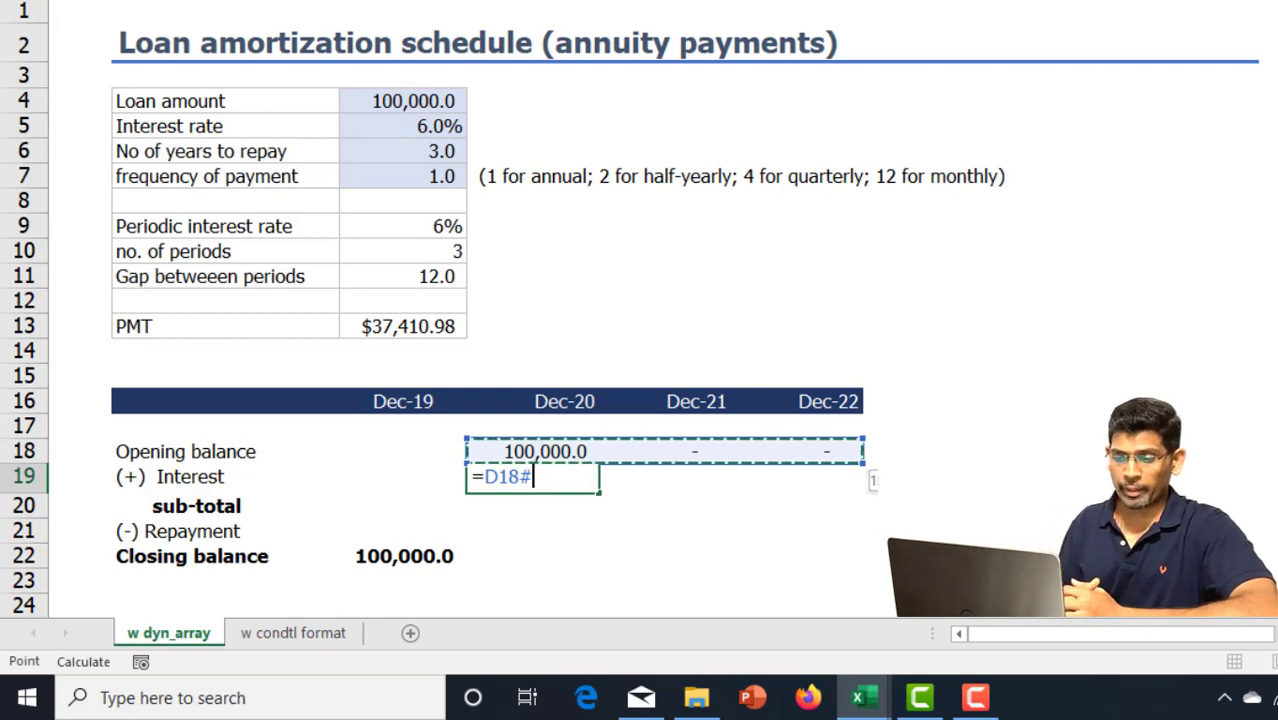
{"action": "type", "text": "*"}
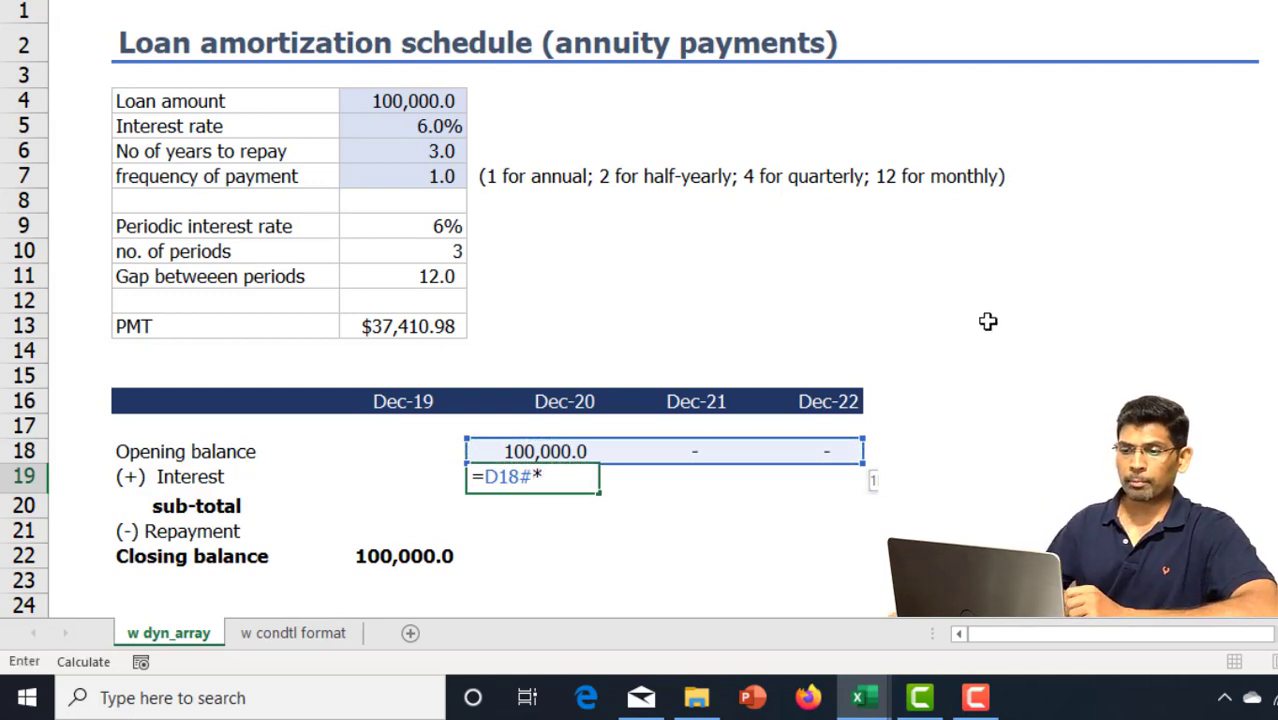
{"action": "left_click", "coordinate": [424, 228]}
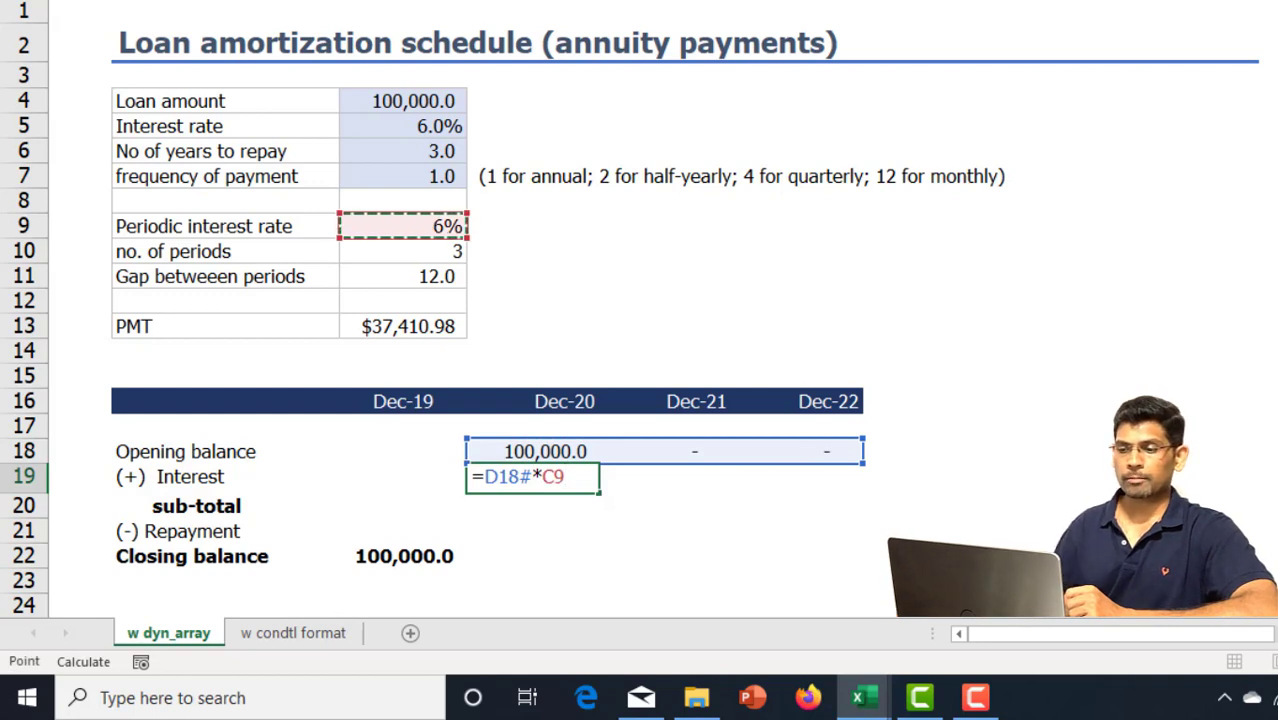
{"action": "key", "text": "Return"}
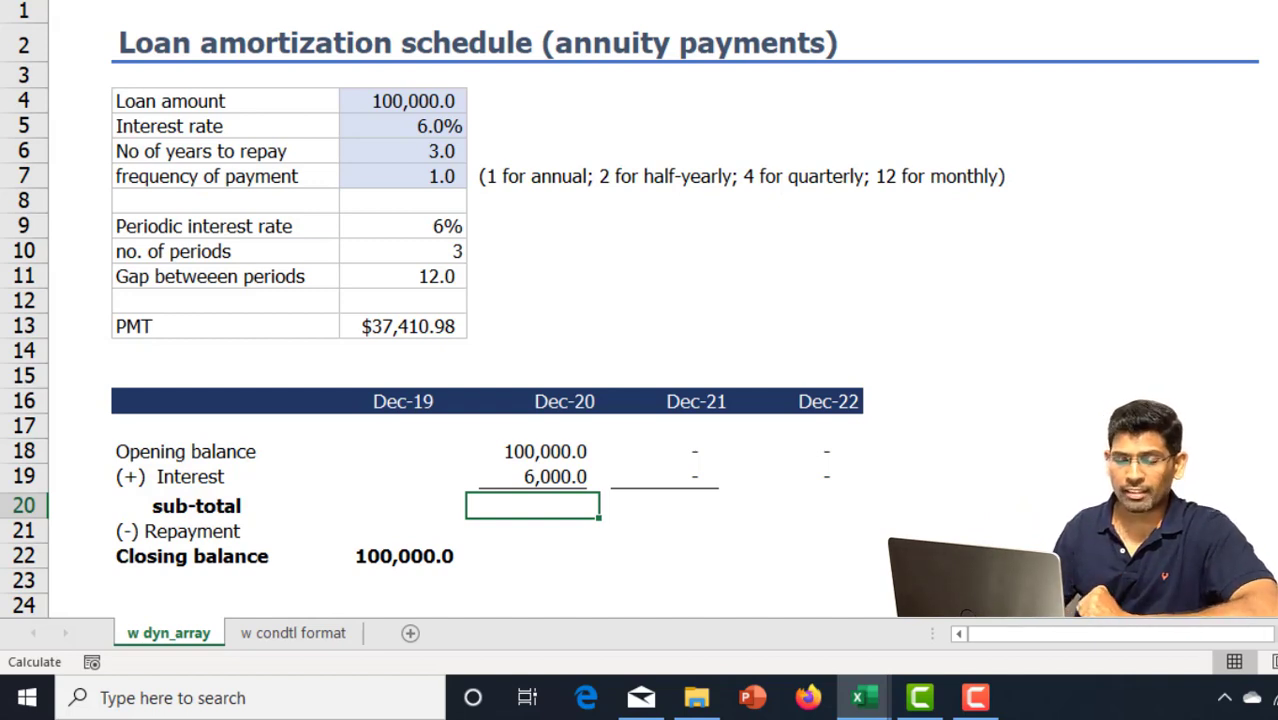
Step: Enter =D18#+D19# in D20 to spill the sub-total of opening balance and interest across all periods
{"action": "type", "text": "="}
{"action": "key", "text": "Up"}
{"action": "key", "text": "Up"}
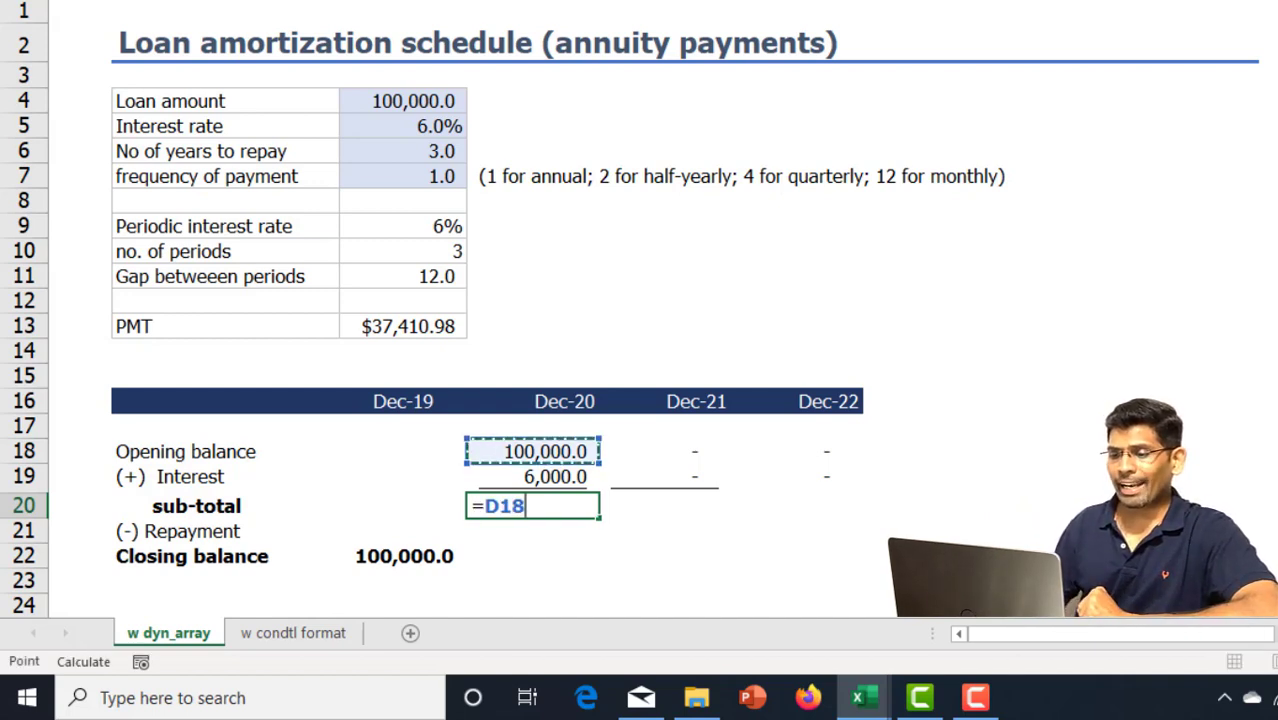
{"action": "key", "text": "shift+Right"}
{"action": "key", "text": "ctrl+shift+Right"}
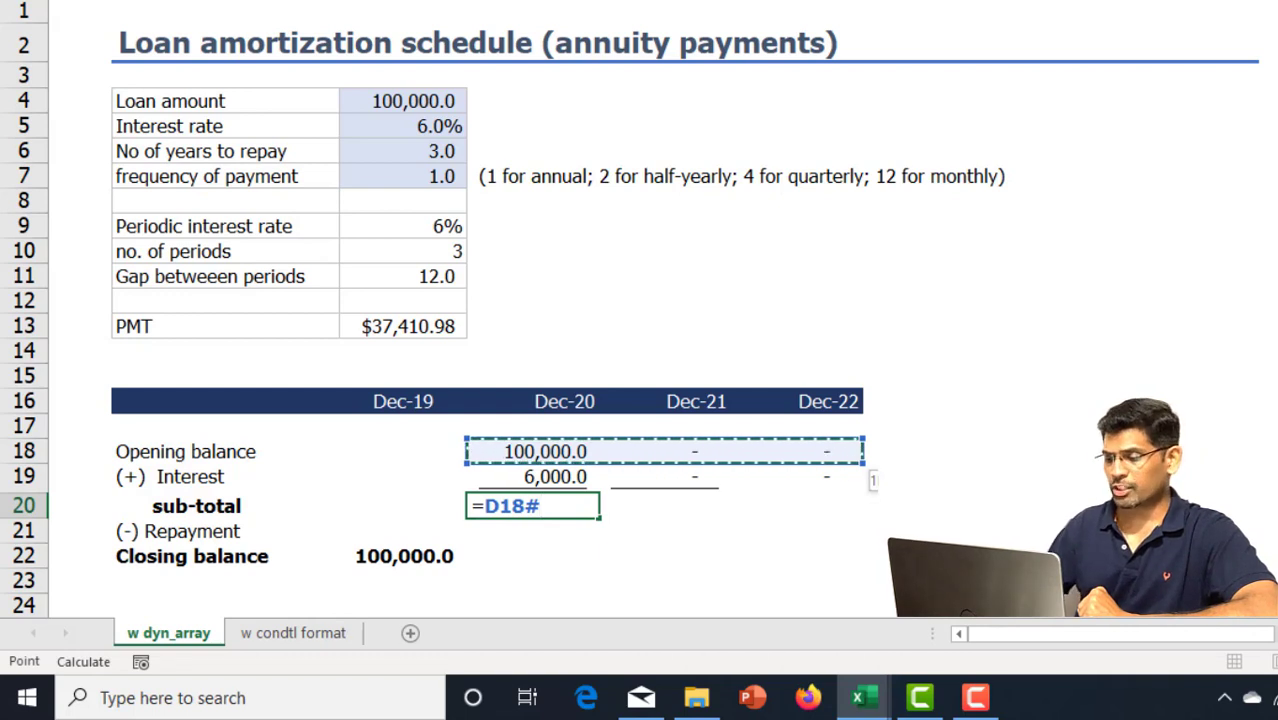
{"action": "type", "text": "+"}
{"action": "key", "text": "Up"}
{"action": "key", "text": "ctrl+shift+Right"}
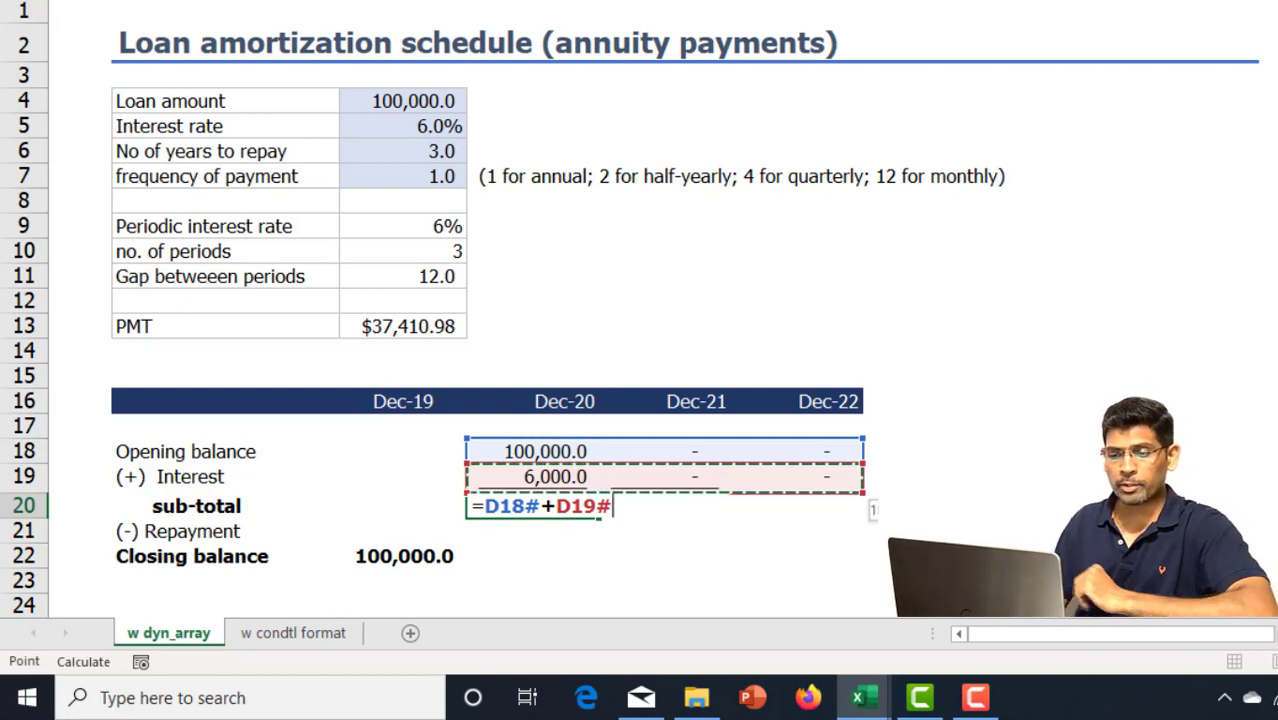
{"action": "key", "text": "Return"}
{"action": "left_click", "coordinate": [532, 506]}
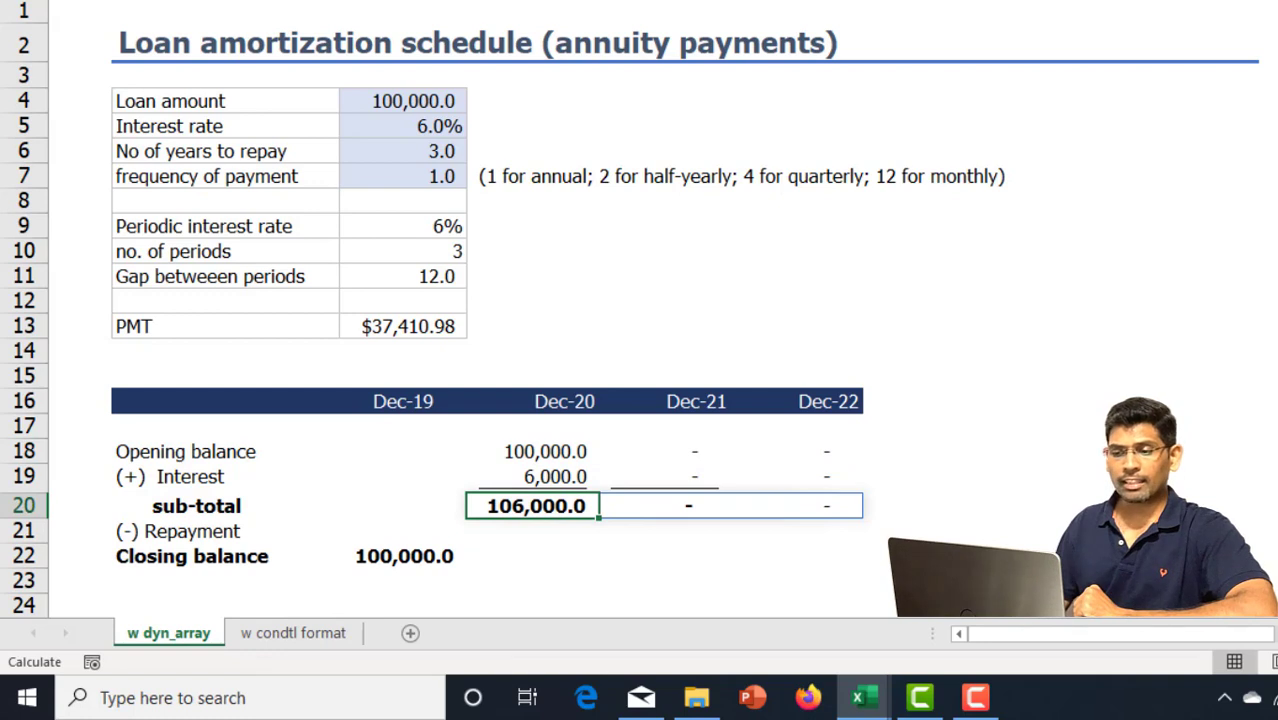
{"action": "left_click", "coordinate": [664, 506]}
{"action": "left_click", "coordinate": [796, 506]}
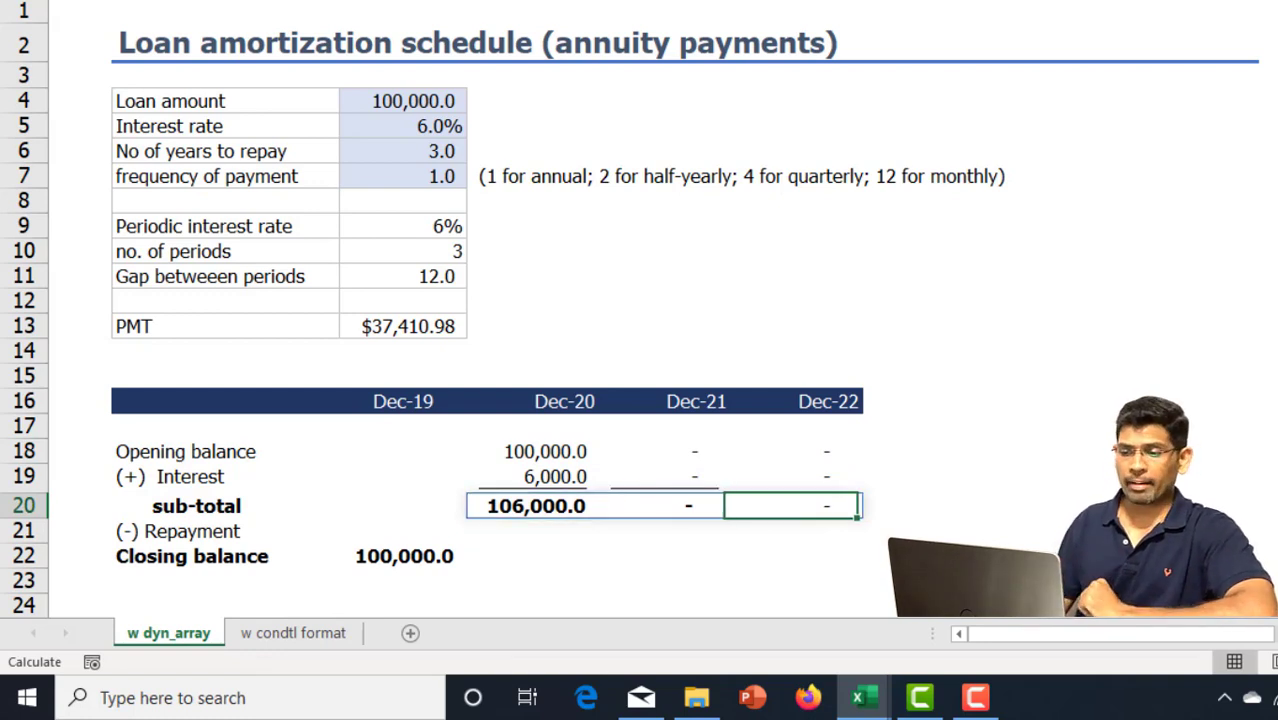
Step: Enter the Dec-20 repayment in D21 as the negative of the PMT value in C13
{"action": "left_click", "coordinate": [796, 531]}
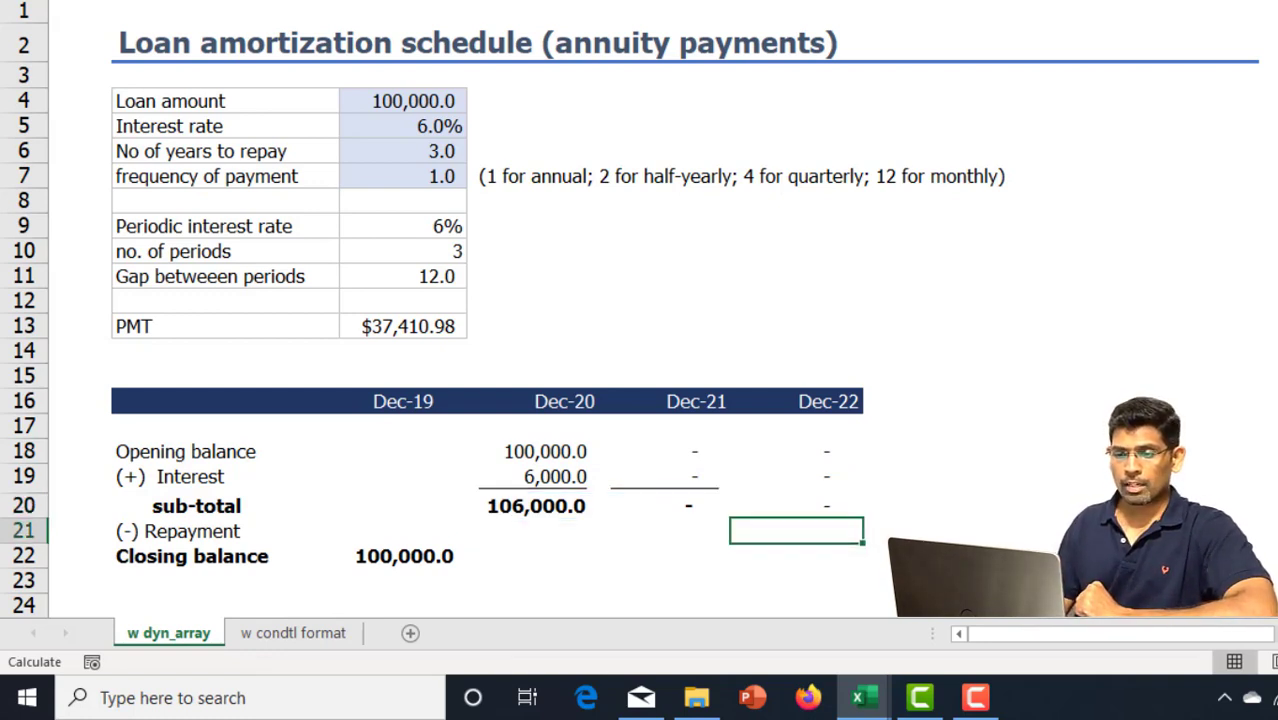
{"action": "left_click", "coordinate": [532, 531]}
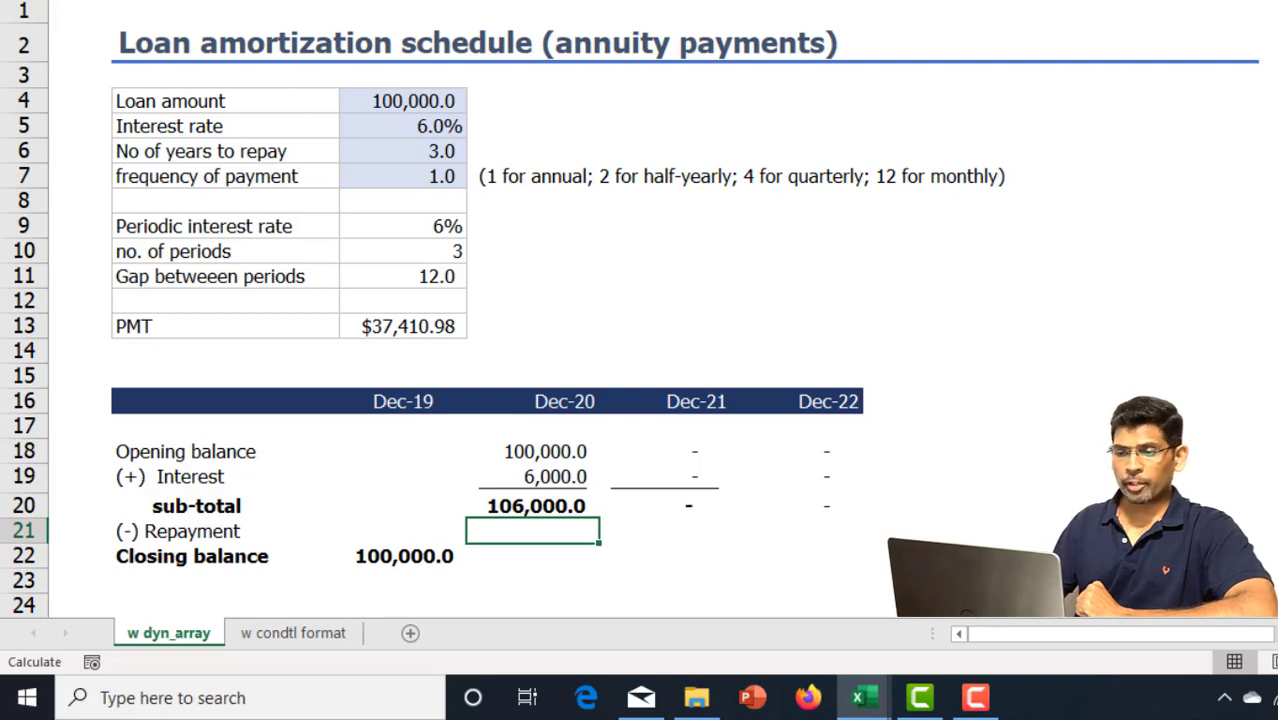
{"action": "left_click", "coordinate": [417, 326]}
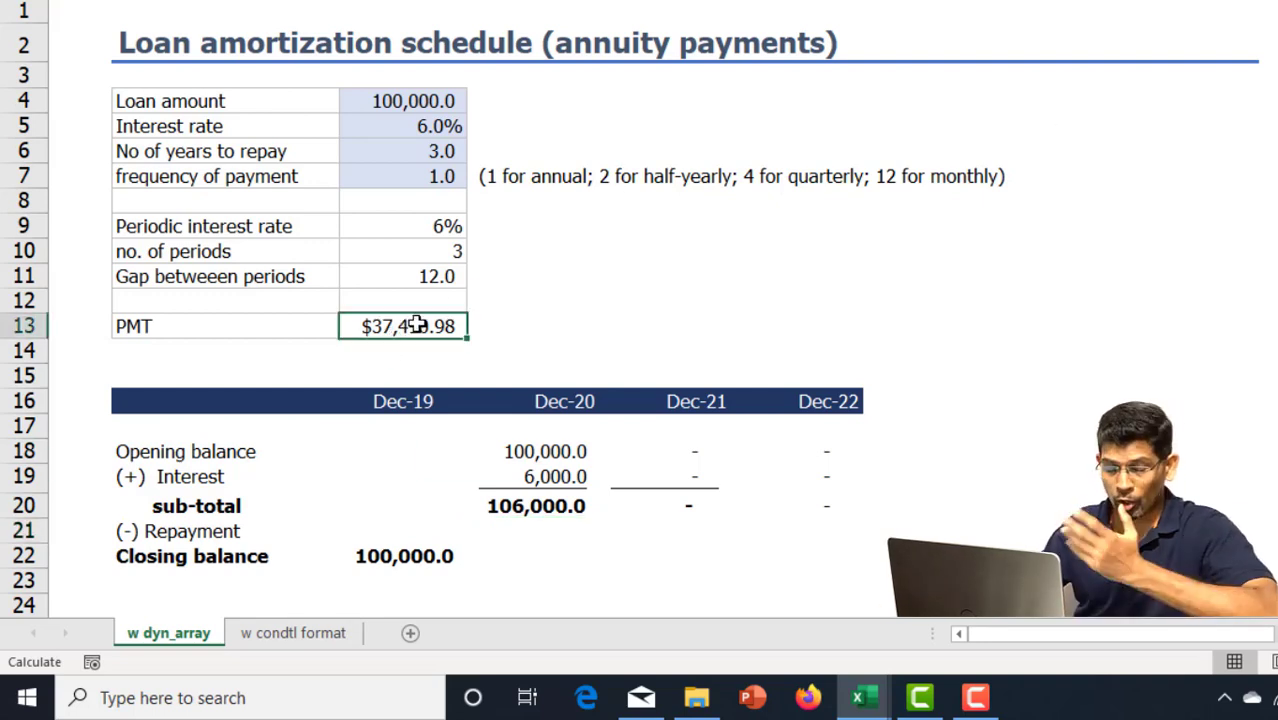
{"action": "left_click", "coordinate": [540, 528]}
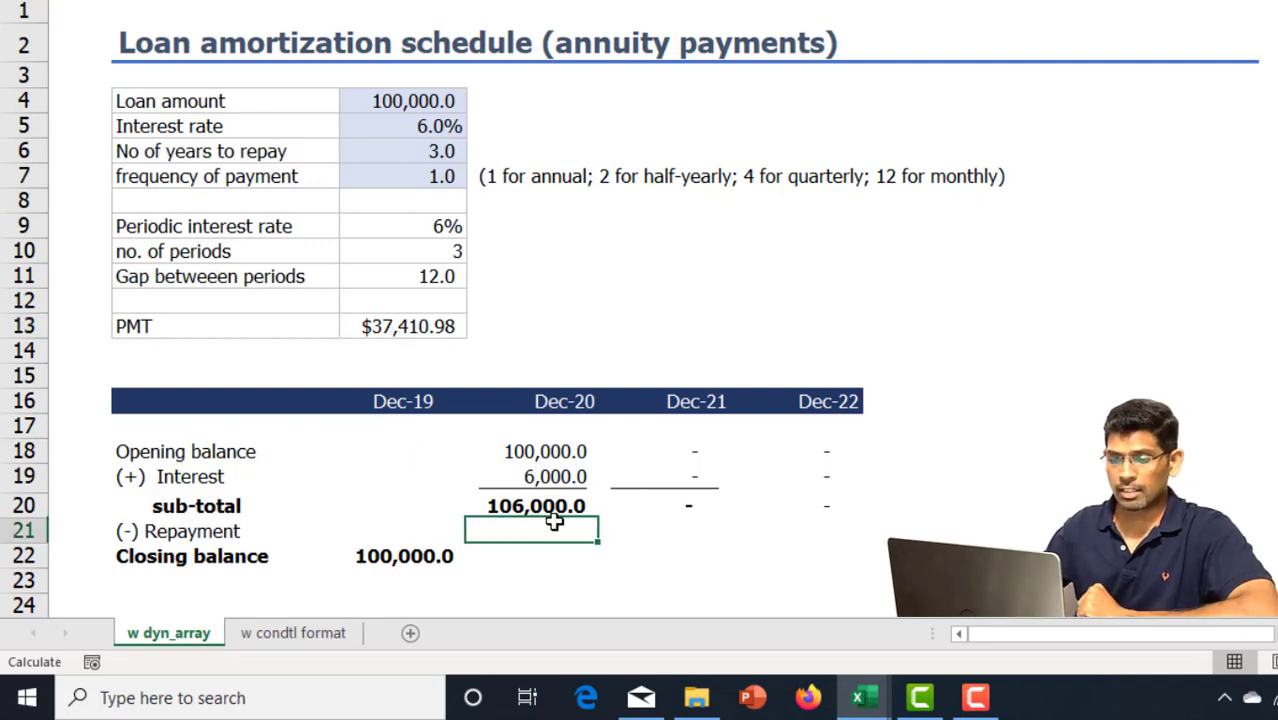
{"action": "type", "text": "-"}
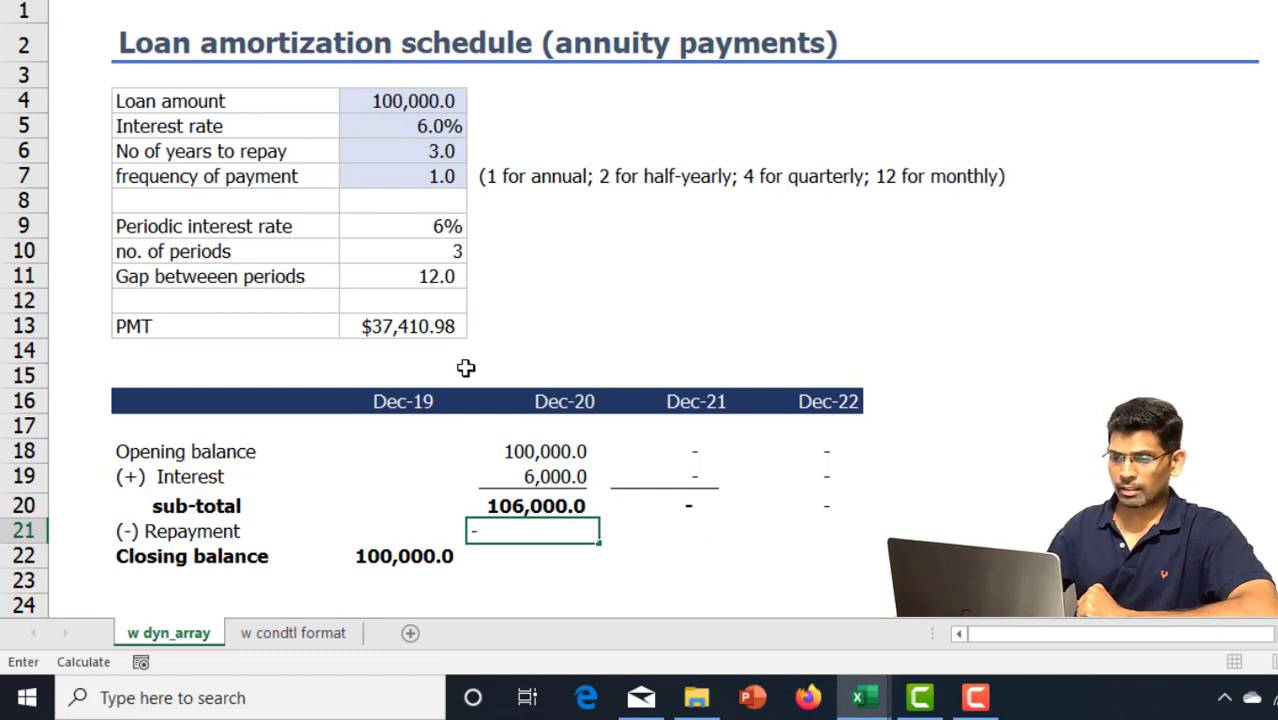
{"action": "left_click", "coordinate": [408, 324]}
{"action": "key", "text": "ctrl+Return"}
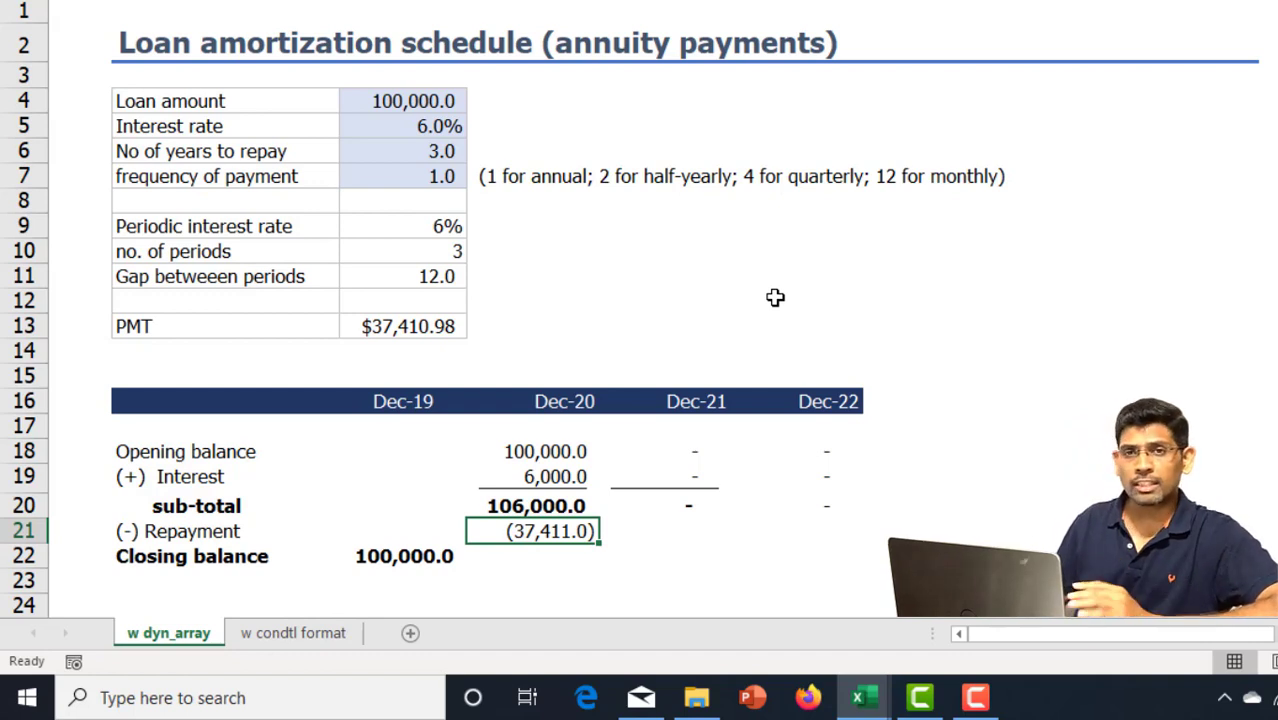
Step: Extend the D21 repayment formula to =-C13*SEQUENCE(1,C10,1,0) so the same payment spills across the number of periods
{"action": "key", "text": "shift+Right"}
{"action": "key", "text": "shift+Right"}
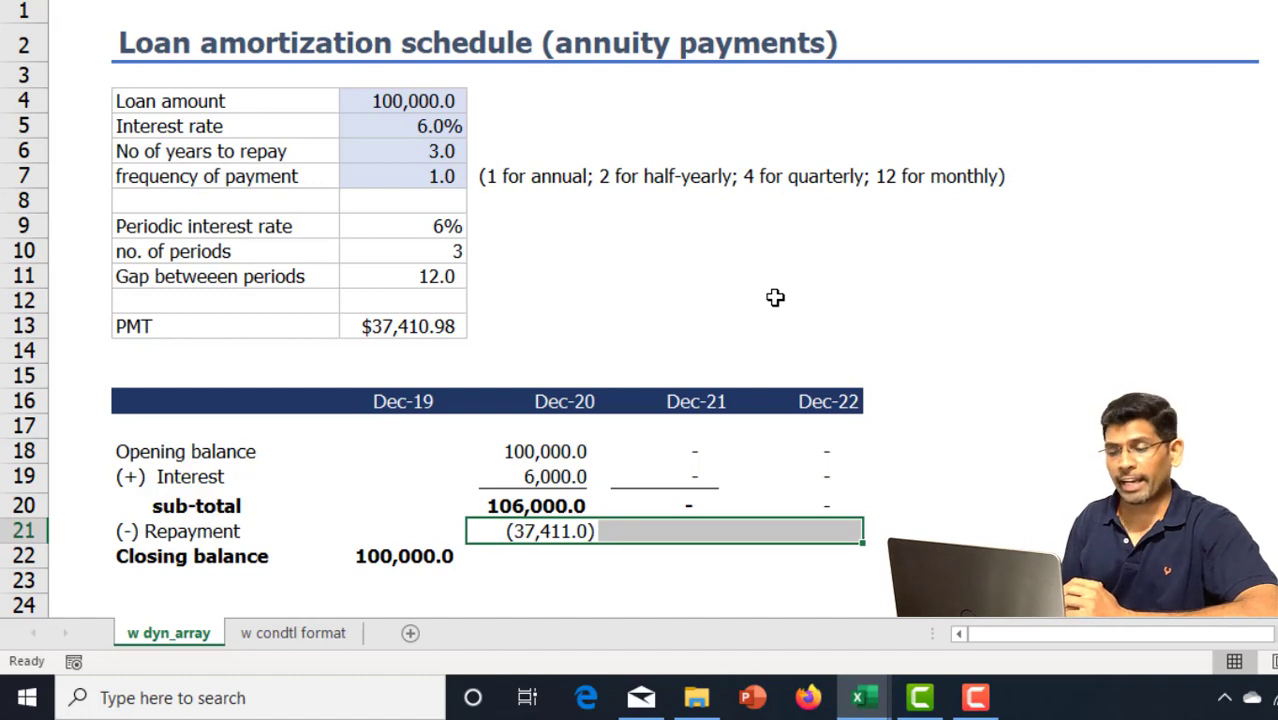
{"action": "key", "text": "Left"}
{"action": "key", "text": "Right"}
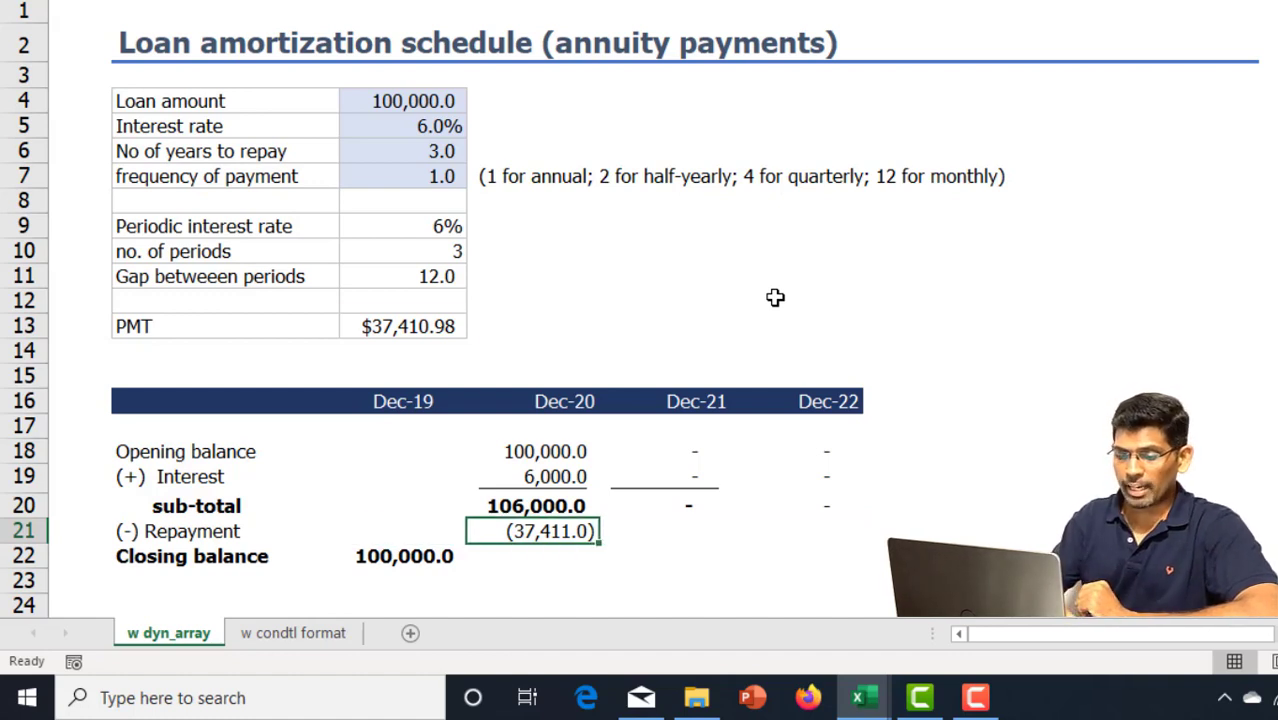
{"action": "type", "text": "=-C13"}
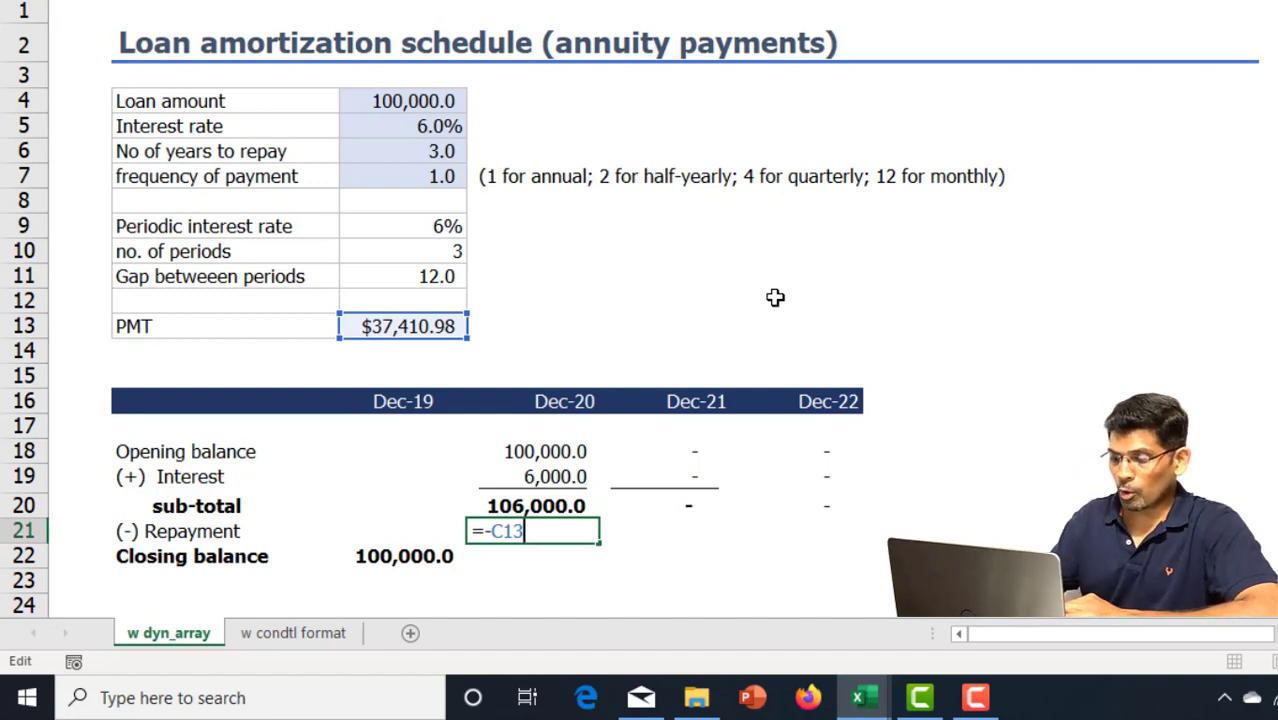
{"action": "type", "text": "*"}
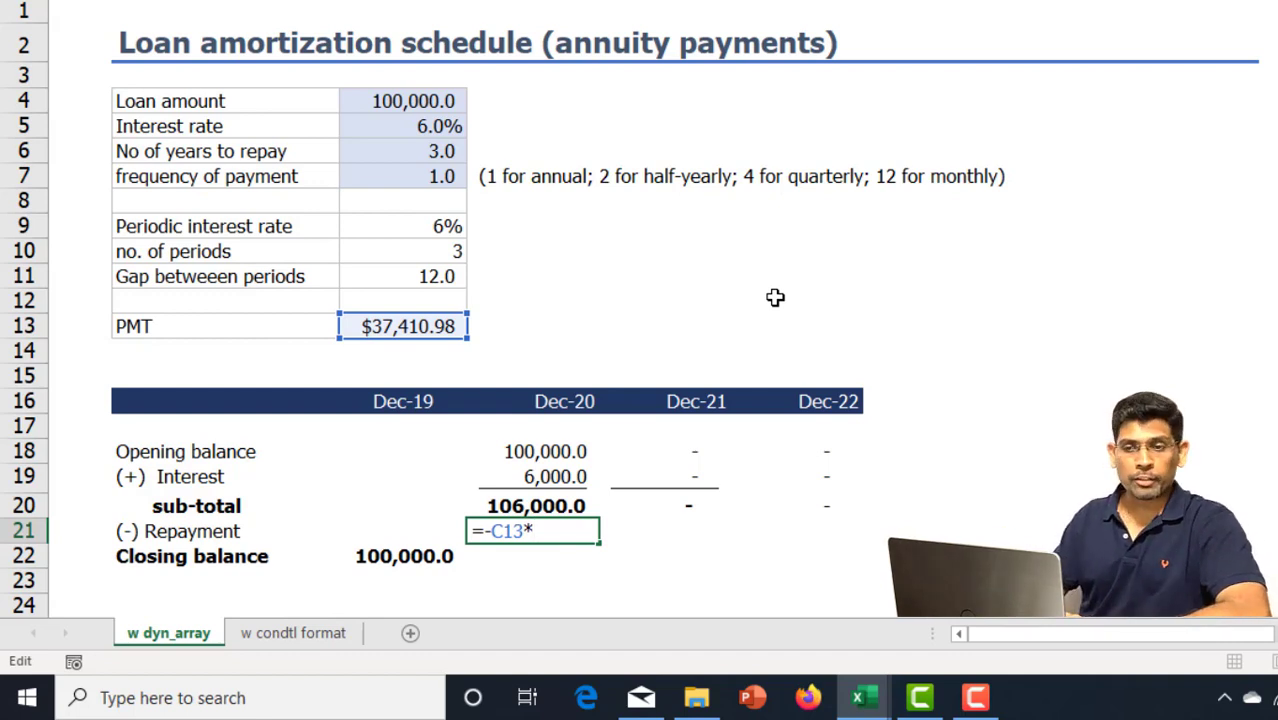
{"action": "type", "text": "sequ"}
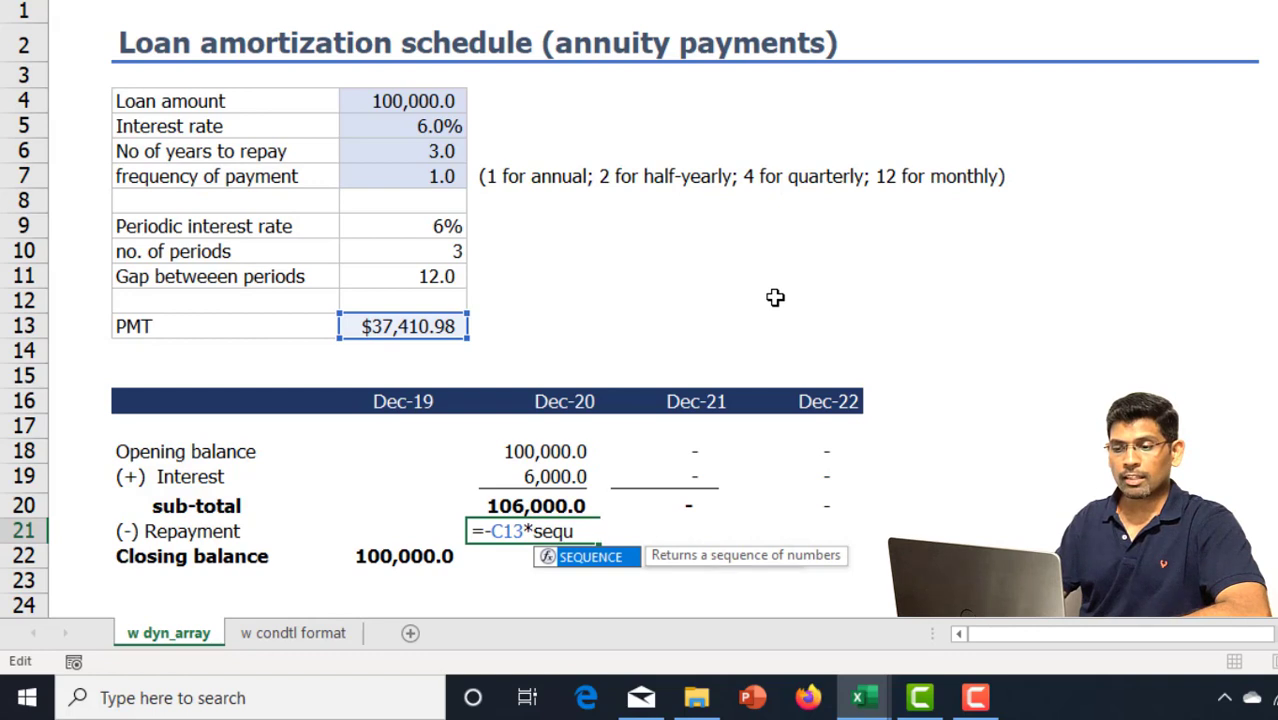
{"action": "key", "text": "Tab"}
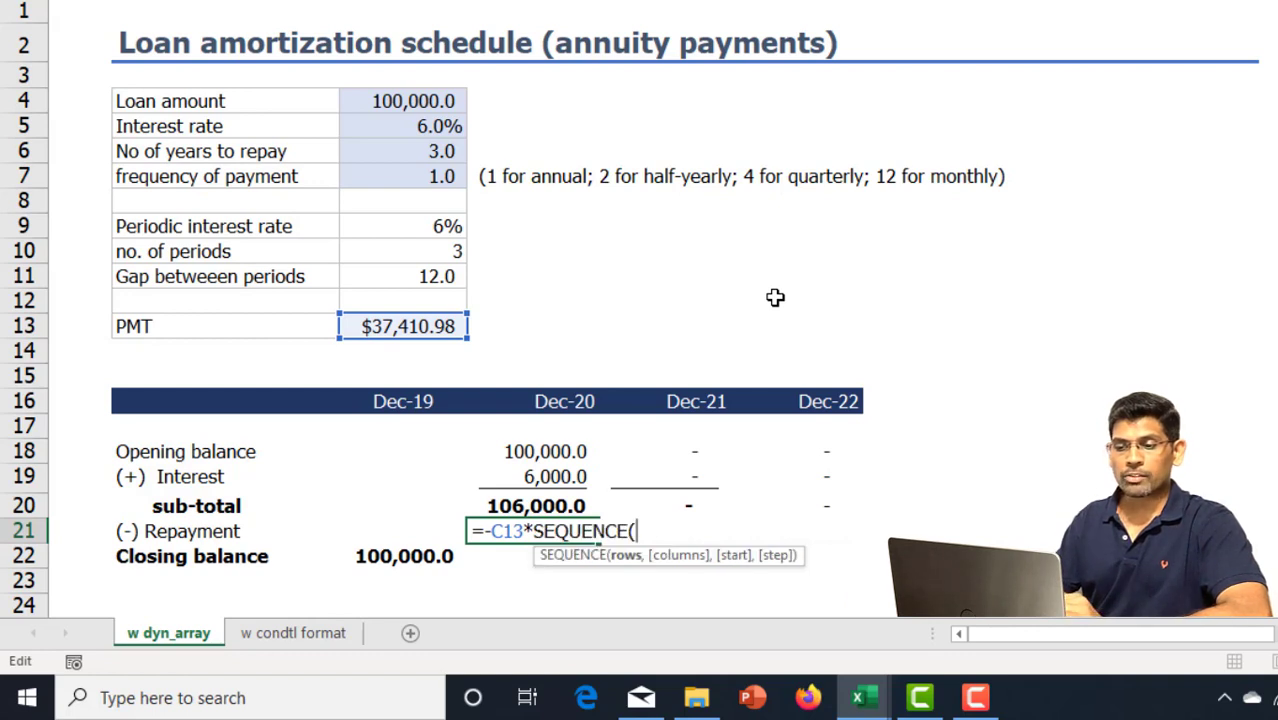
{"action": "type", "text": "1"}
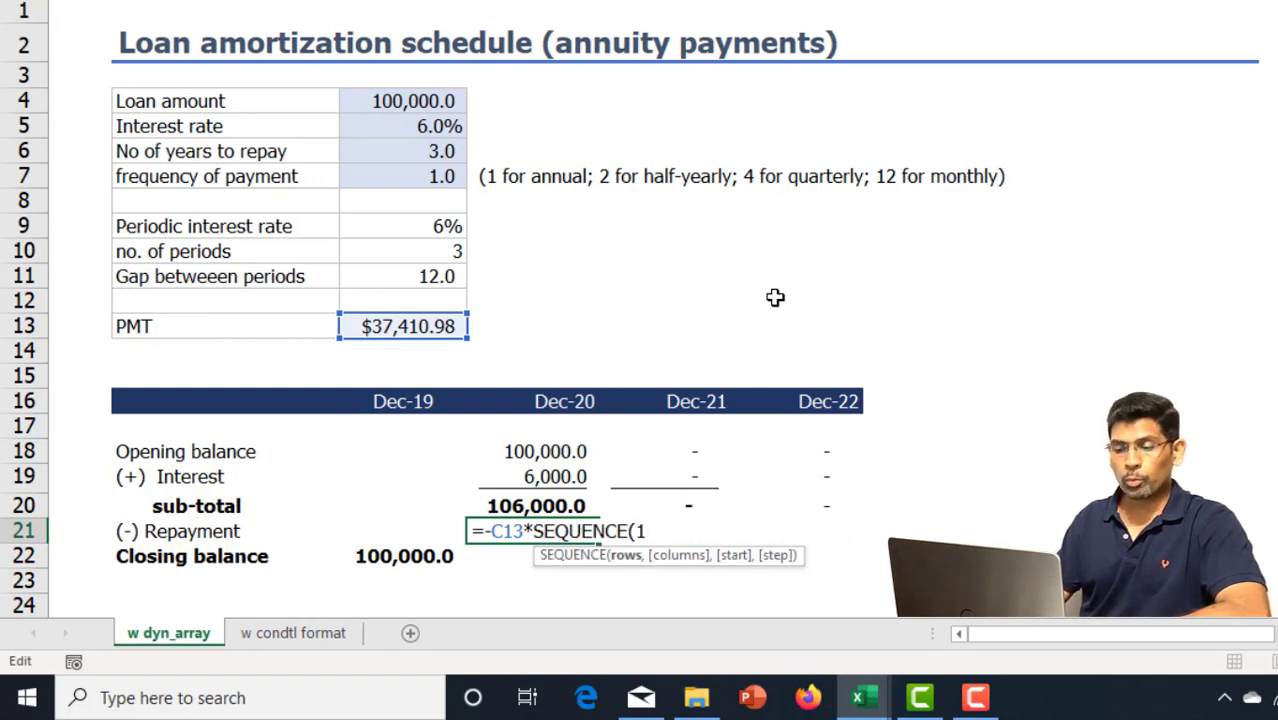
{"action": "type", "text": ","}
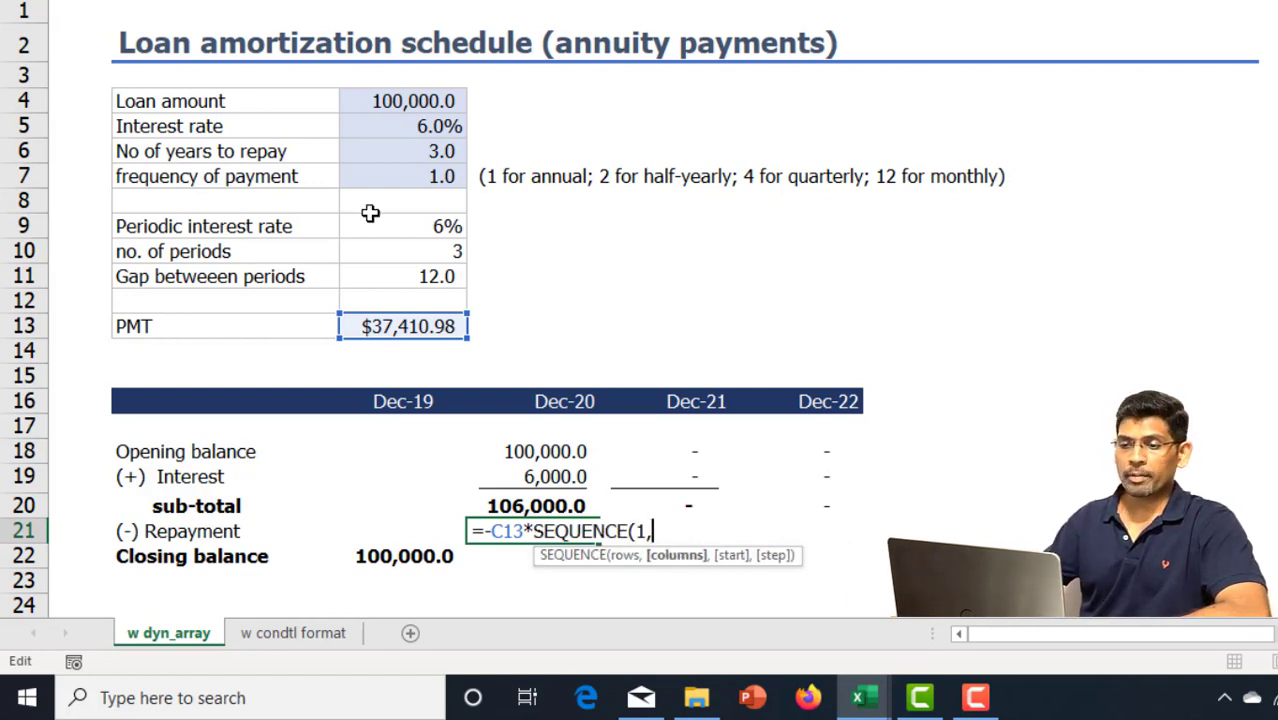
{"action": "left_click", "coordinate": [394, 248]}
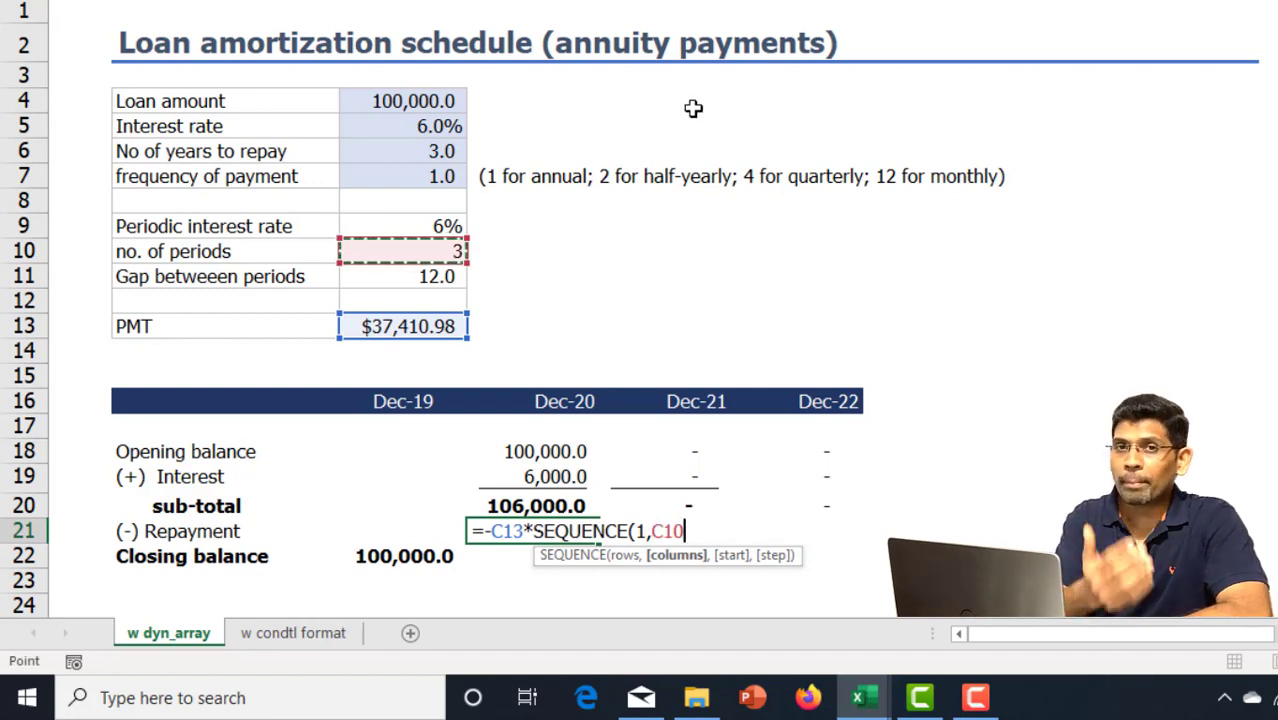
{"action": "type", "text": "1"}
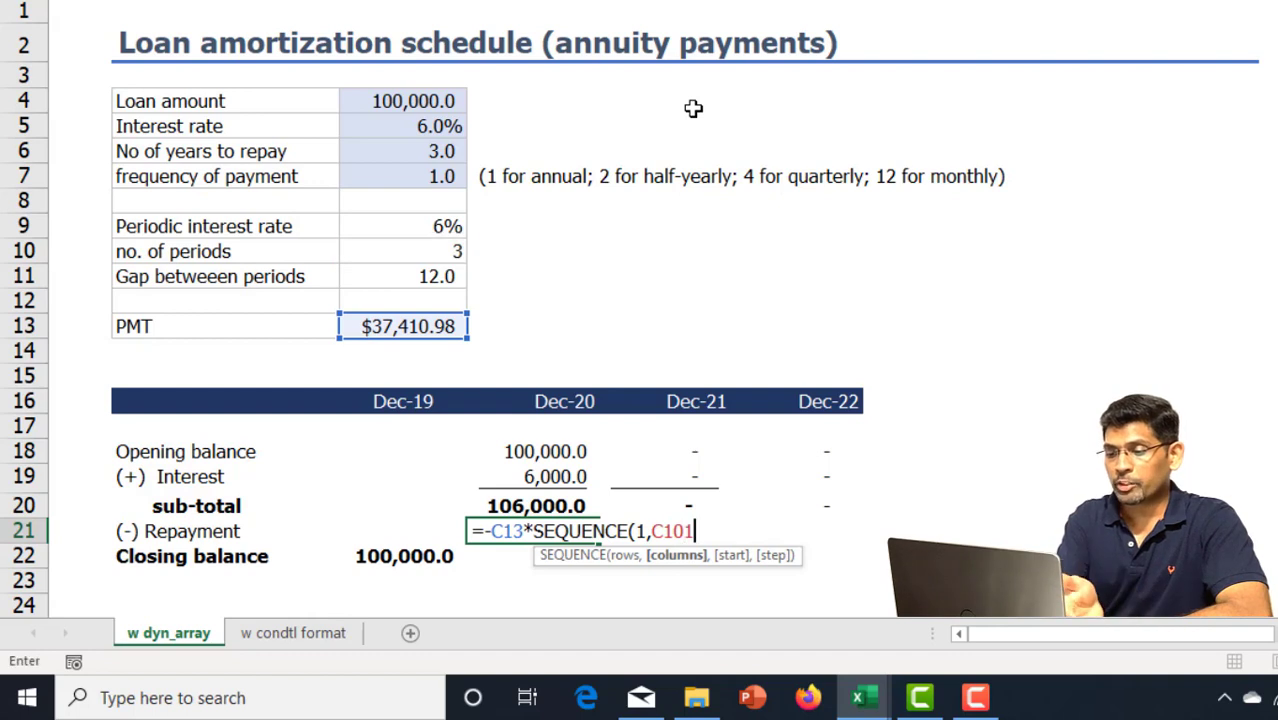
{"action": "key", "text": "BackSpace"}
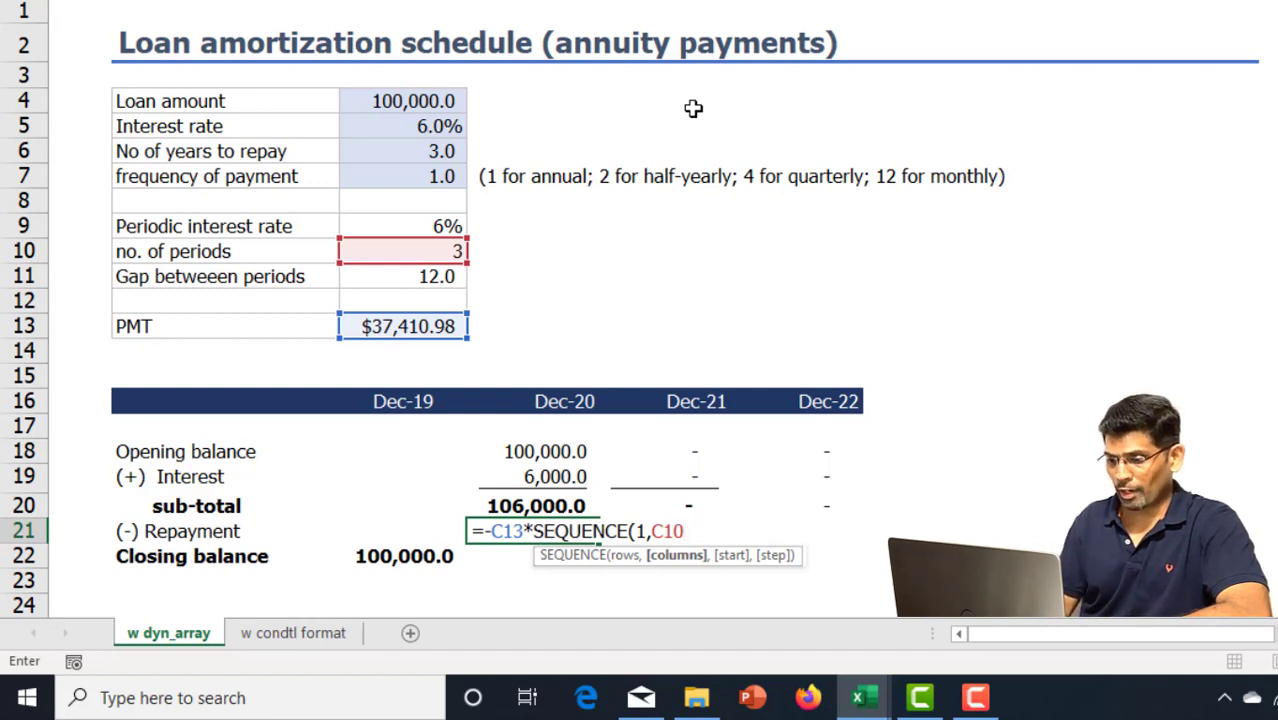
{"action": "type", "text": ","}
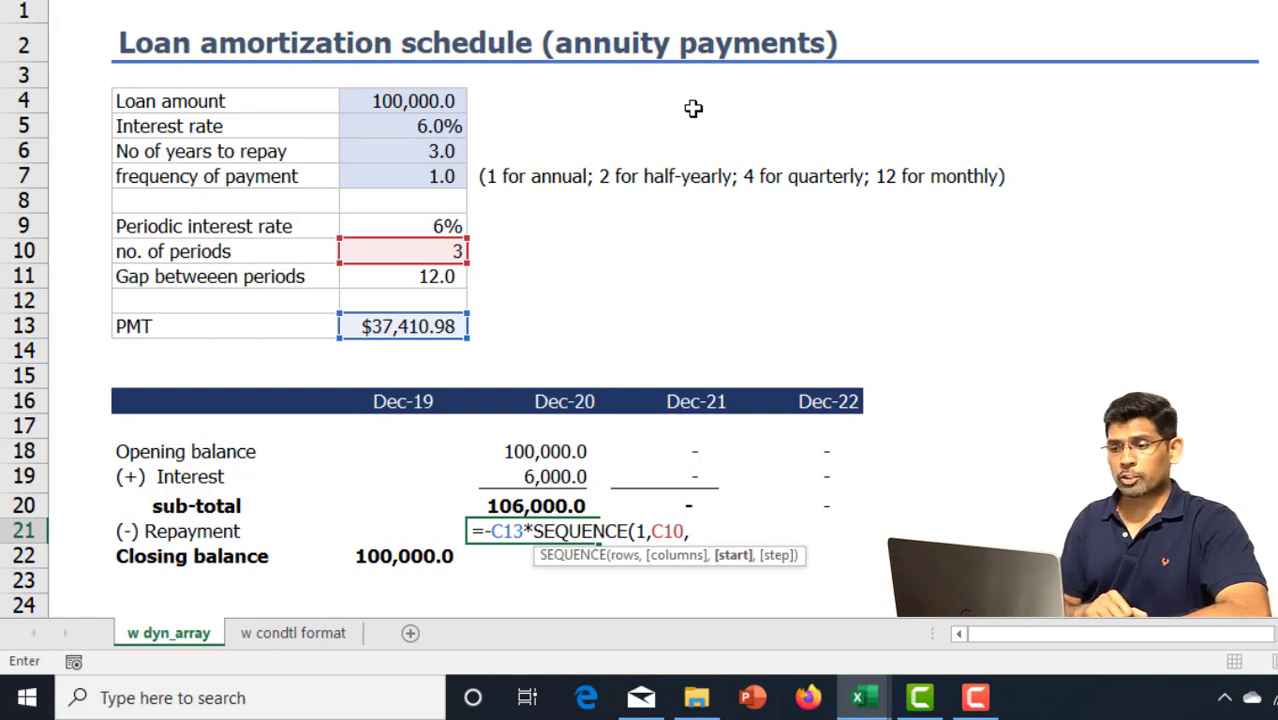
{"action": "type", "text": "1"}
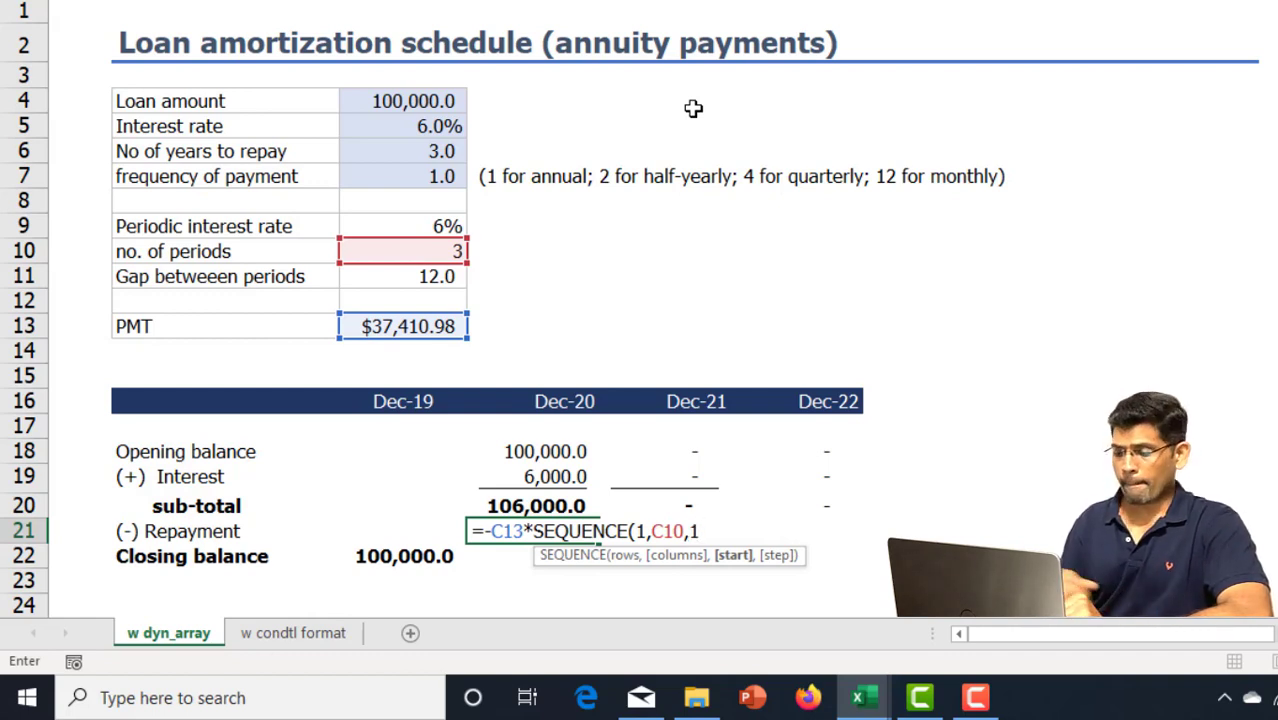
{"action": "type", "text": ",0"}
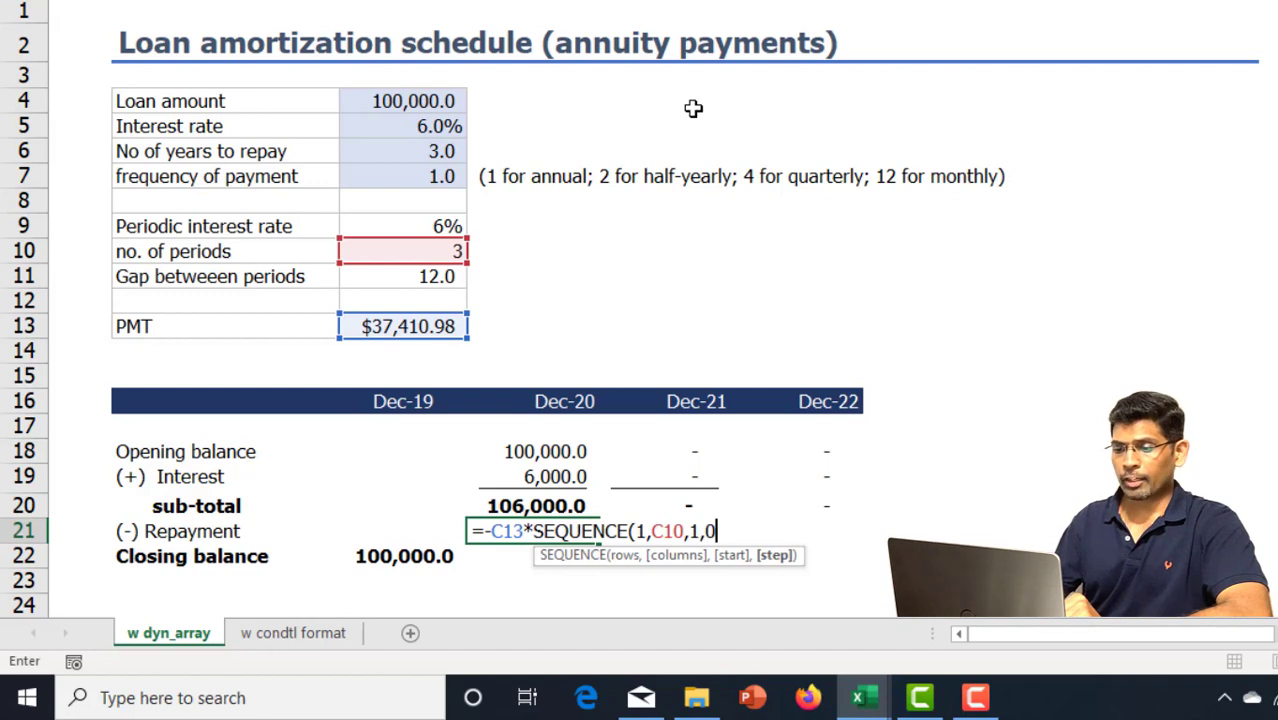
{"action": "type", "text": ")"}
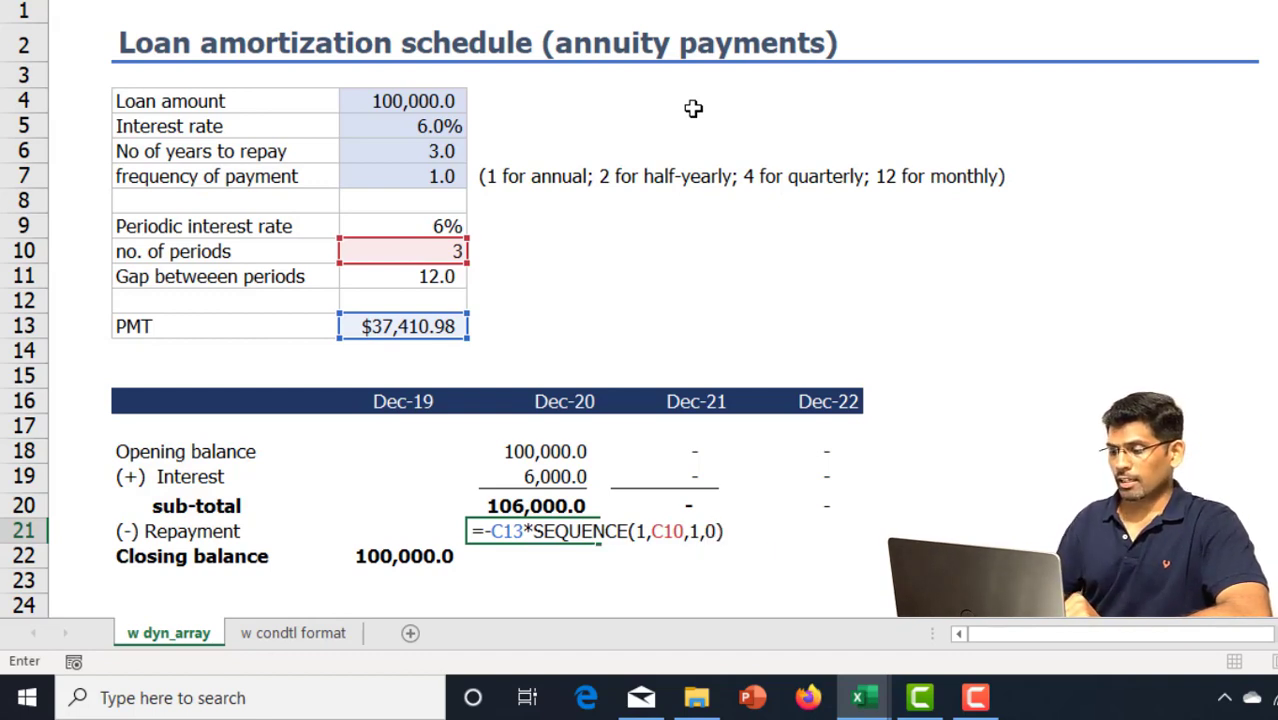
{"action": "key", "text": "Return"}
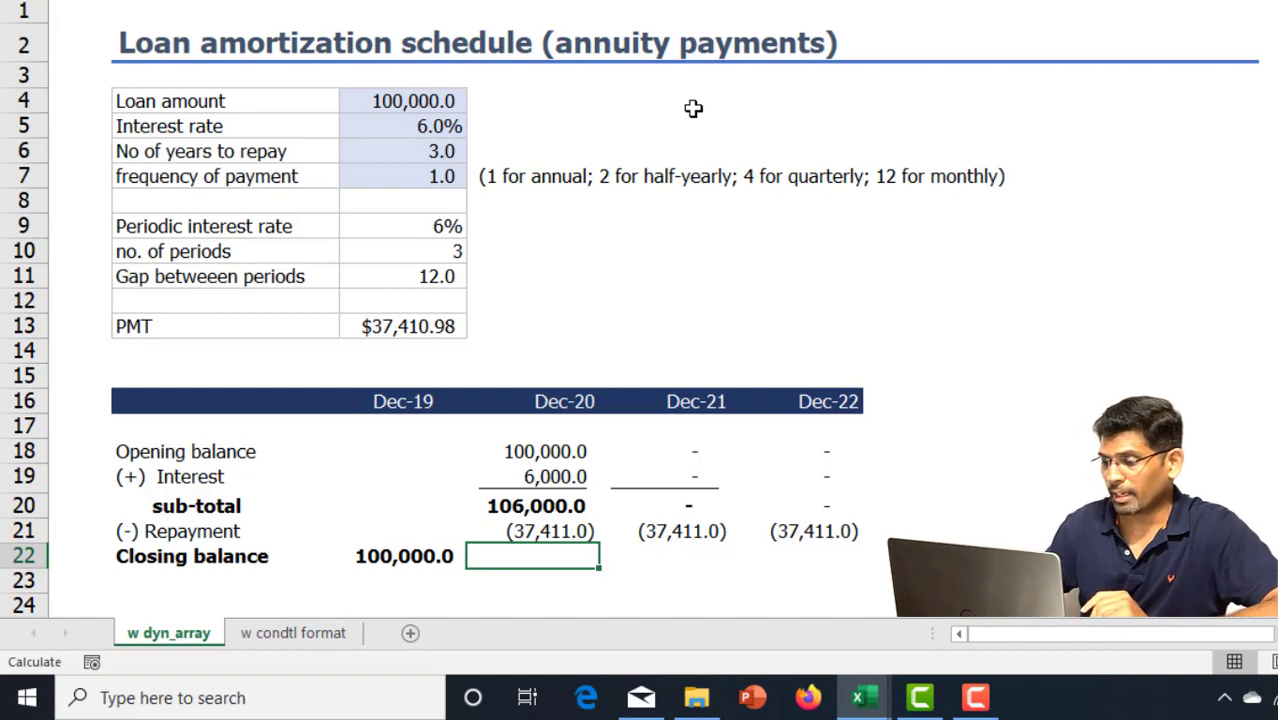
Step: Try to calculate the closing balances for all periods by entering =D20#+D21# in D22
{"action": "type", "text": "="}
{"action": "key", "text": "Up"}
{"action": "key", "text": "Up"}
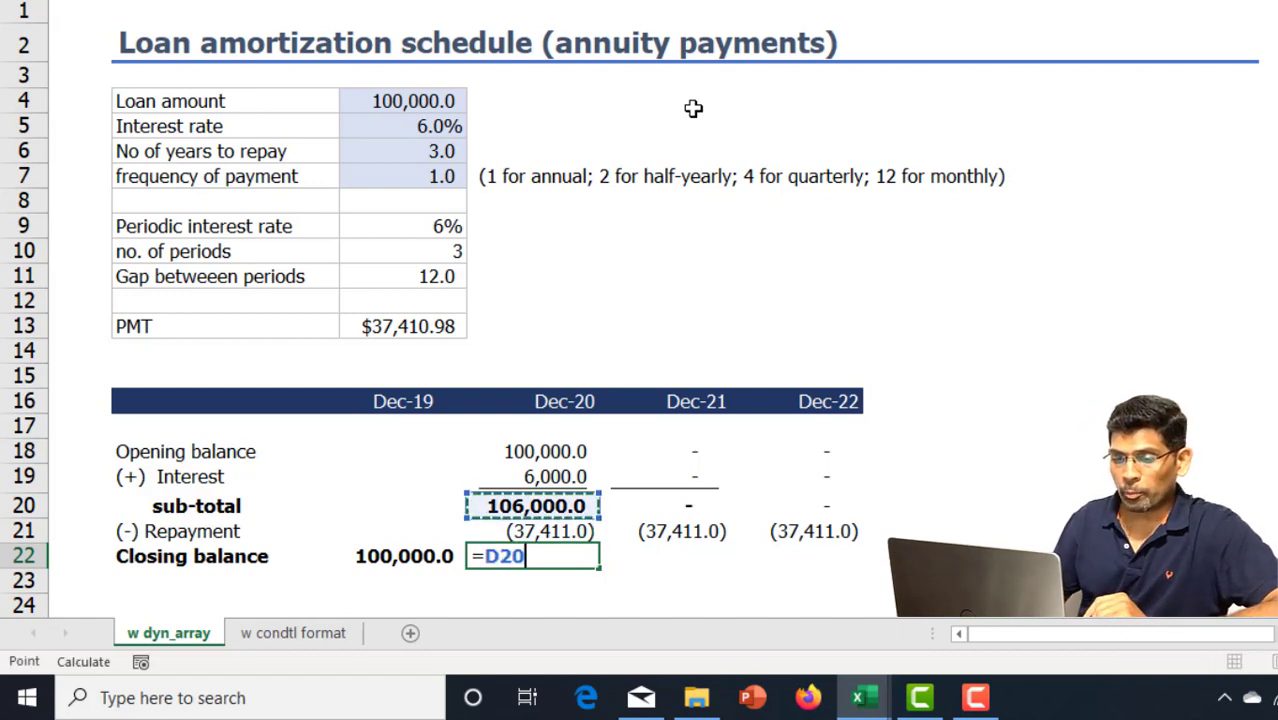
{"action": "key", "text": "shift+Right"}
{"action": "key", "text": "shift+Left"}
{"action": "type", "text": "#"}
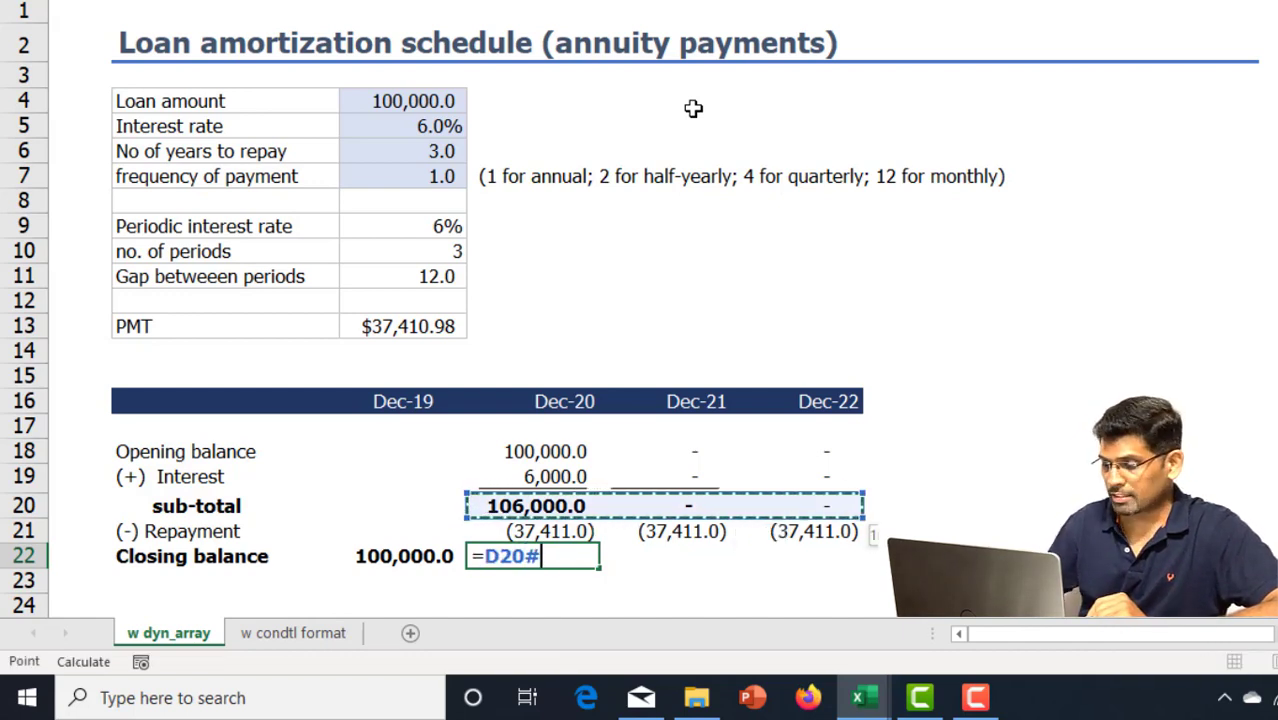
{"action": "type", "text": "+"}
{"action": "key", "text": "Up"}
{"action": "type", "text": "#"}
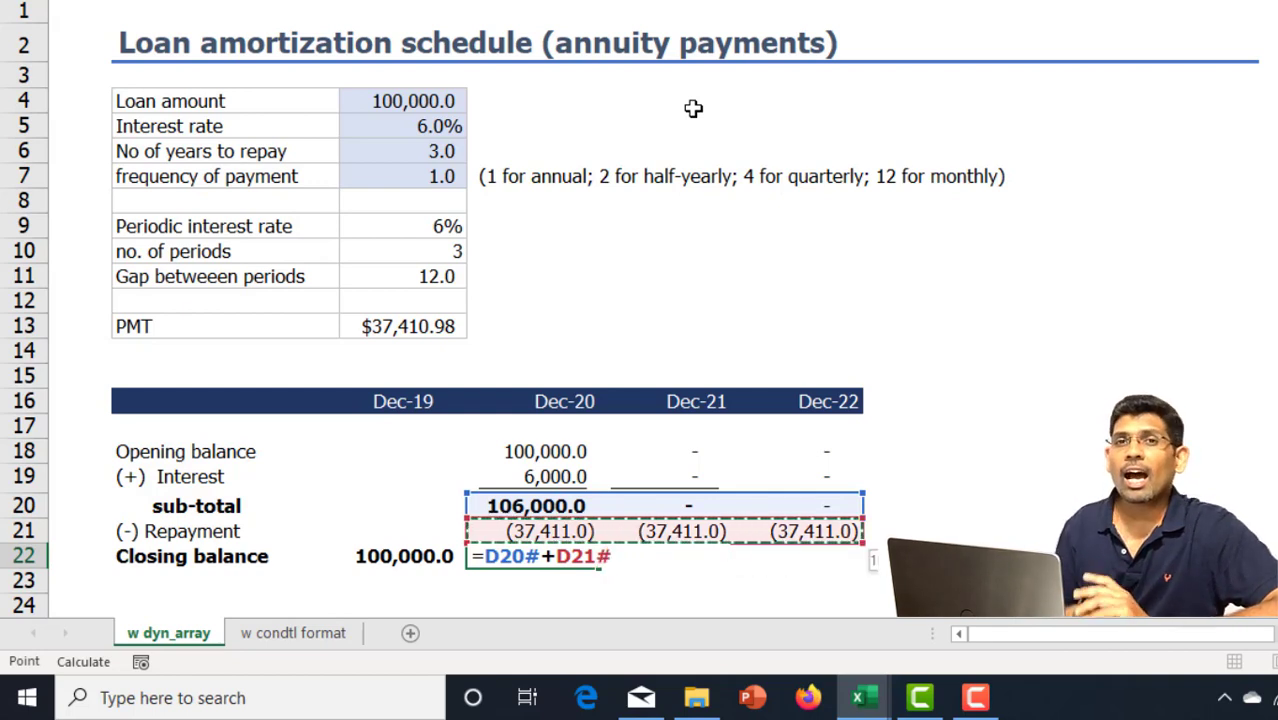
{"action": "key", "text": "Return"}
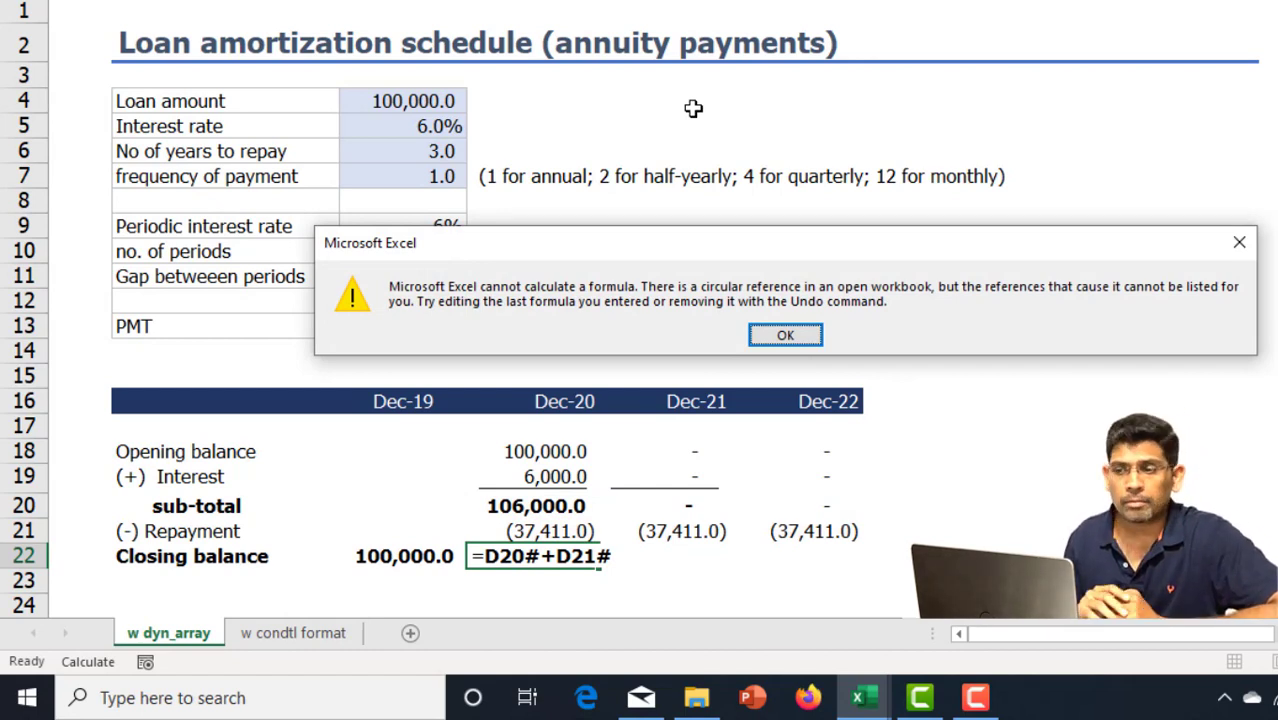
{"action": "key", "text": "Return"}
Step: Examine the formulas behind the opening balance, closing balance and sub-total to trace the circular reference
{"action": "left_click", "coordinate": [545, 462]}
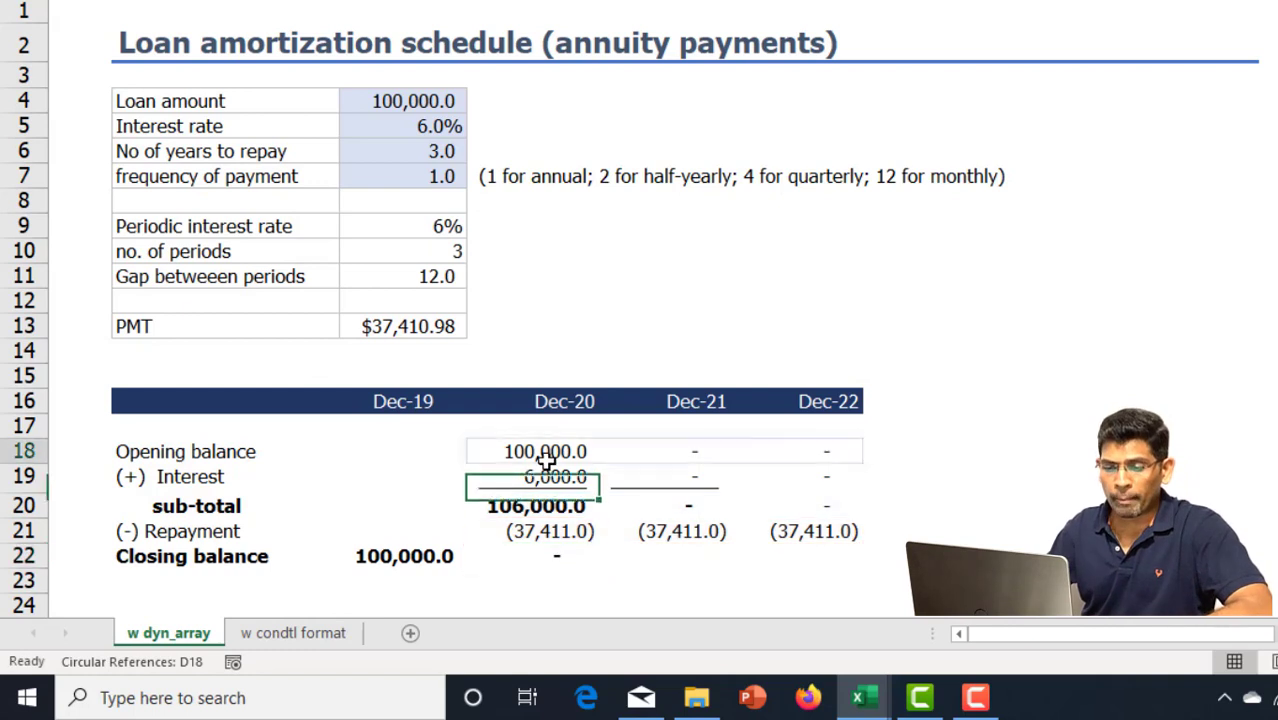
{"action": "left_click", "coordinate": [544, 455]}
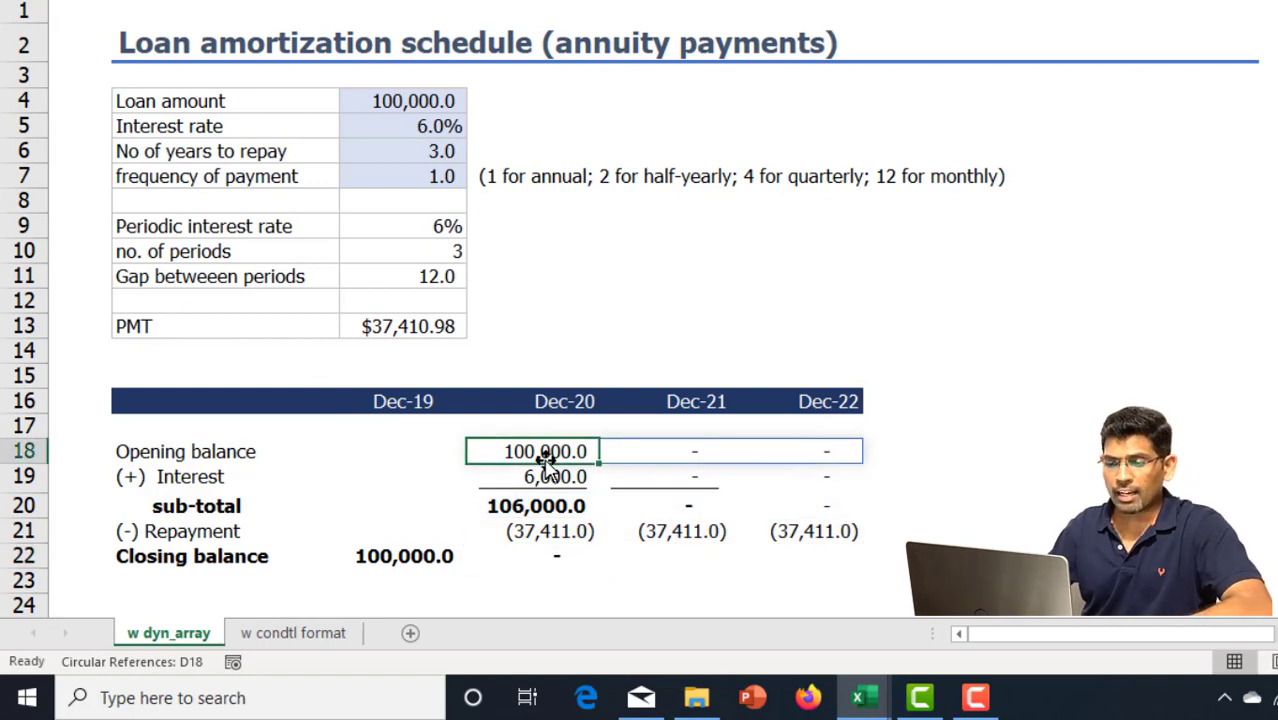
{"action": "left_click", "coordinate": [561, 559]}
{"action": "type", "text": "=D20#+D21#"}
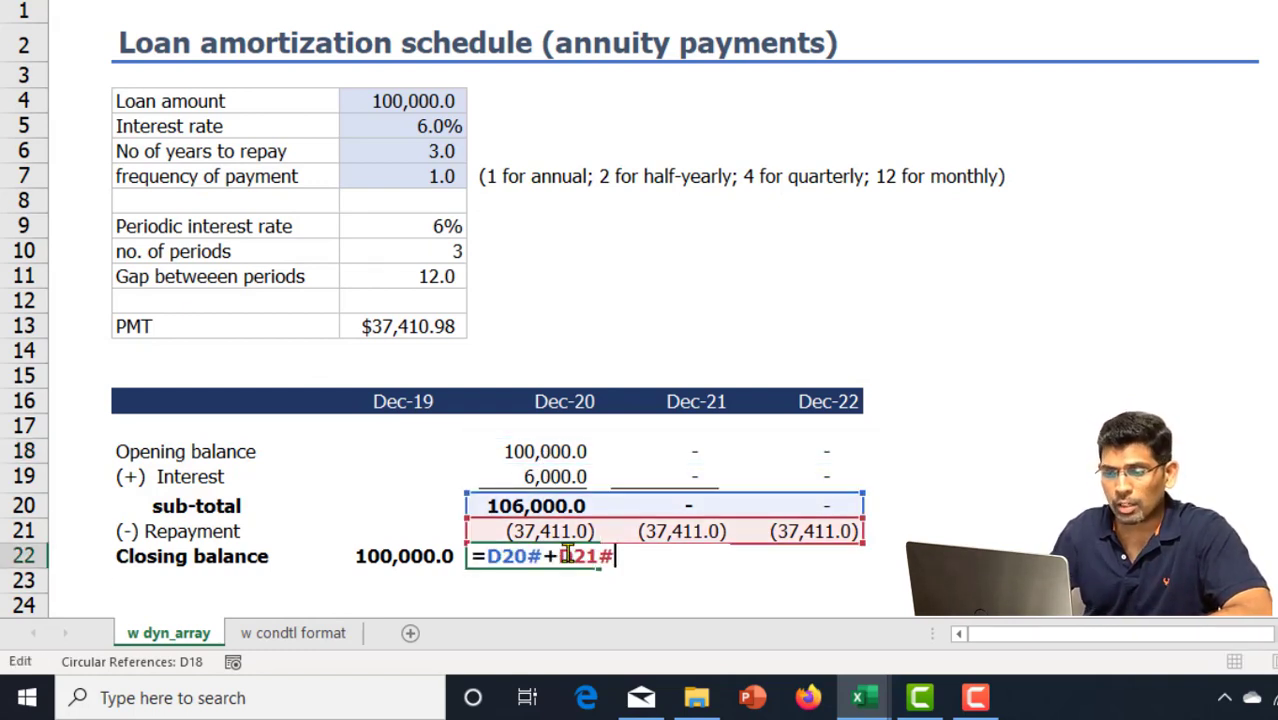
{"action": "key", "text": "ctrl+Return"}
{"action": "left_click", "coordinate": [542, 505]}
{"action": "type", "text": "=D18#+D19#"}
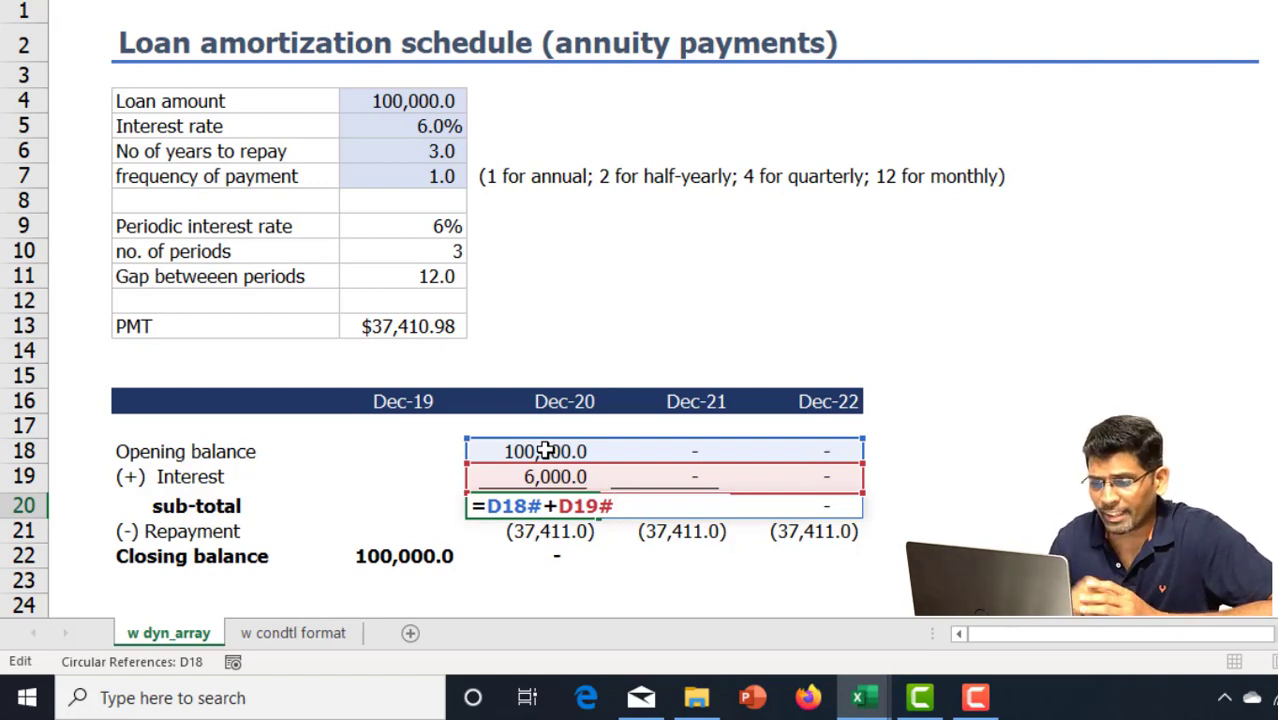
{"action": "key", "text": "ctrl+Return"}
{"action": "key", "text": "Down"}
{"action": "key", "text": "Down"}
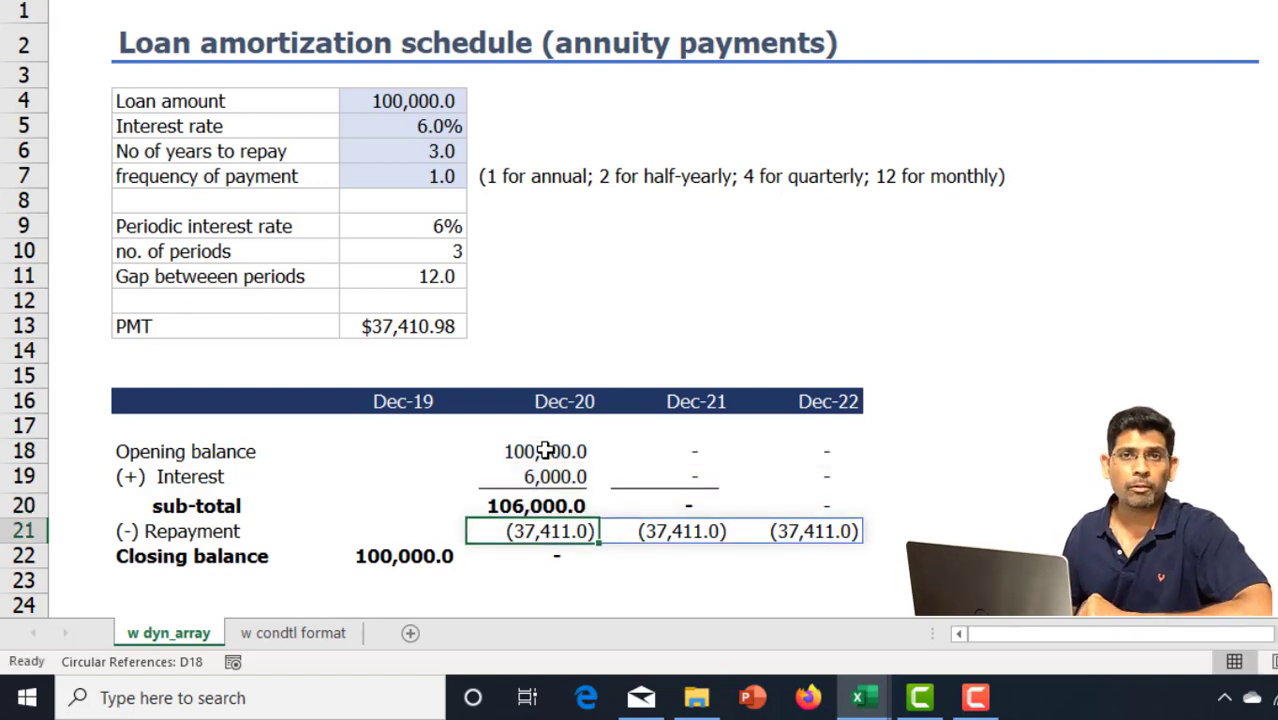
Step: Clear the closing balance formula in D22 and enter =FV(C9,1,-C13,C4) to calculate the Dec-20 balance independently of the rows above
{"action": "key", "text": "Delete"}
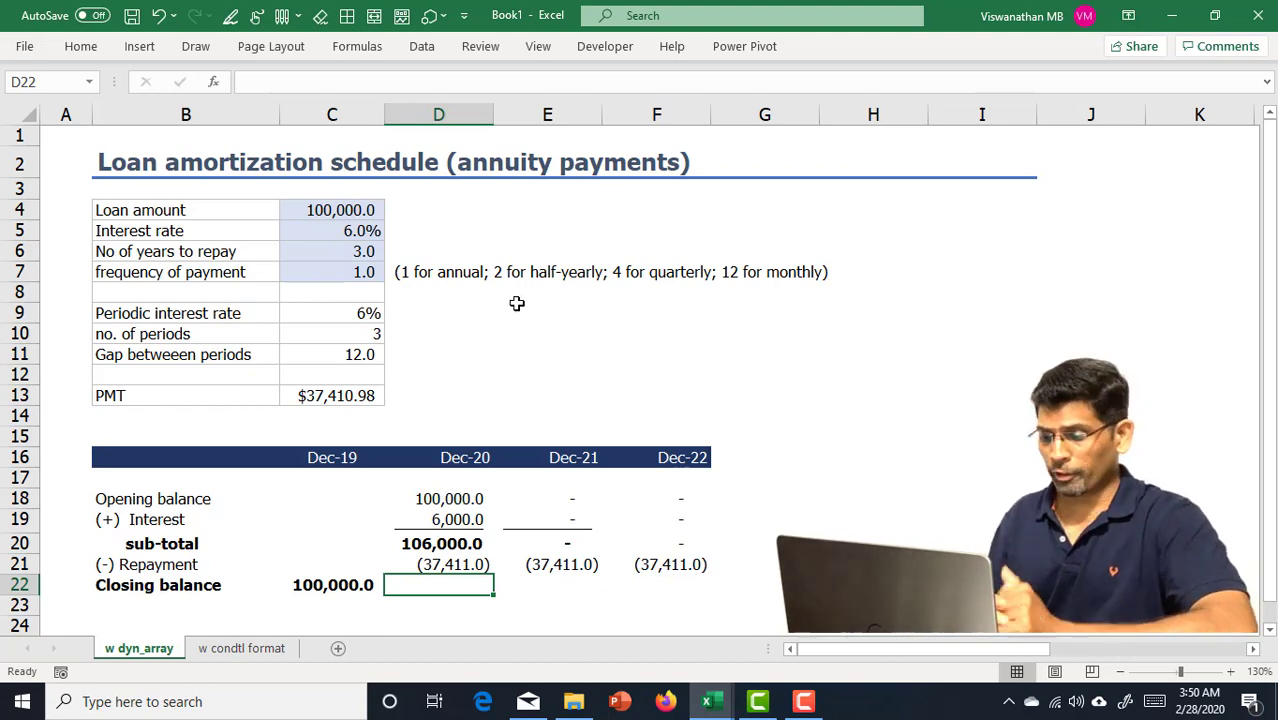
{"action": "type", "text": "=FV("}
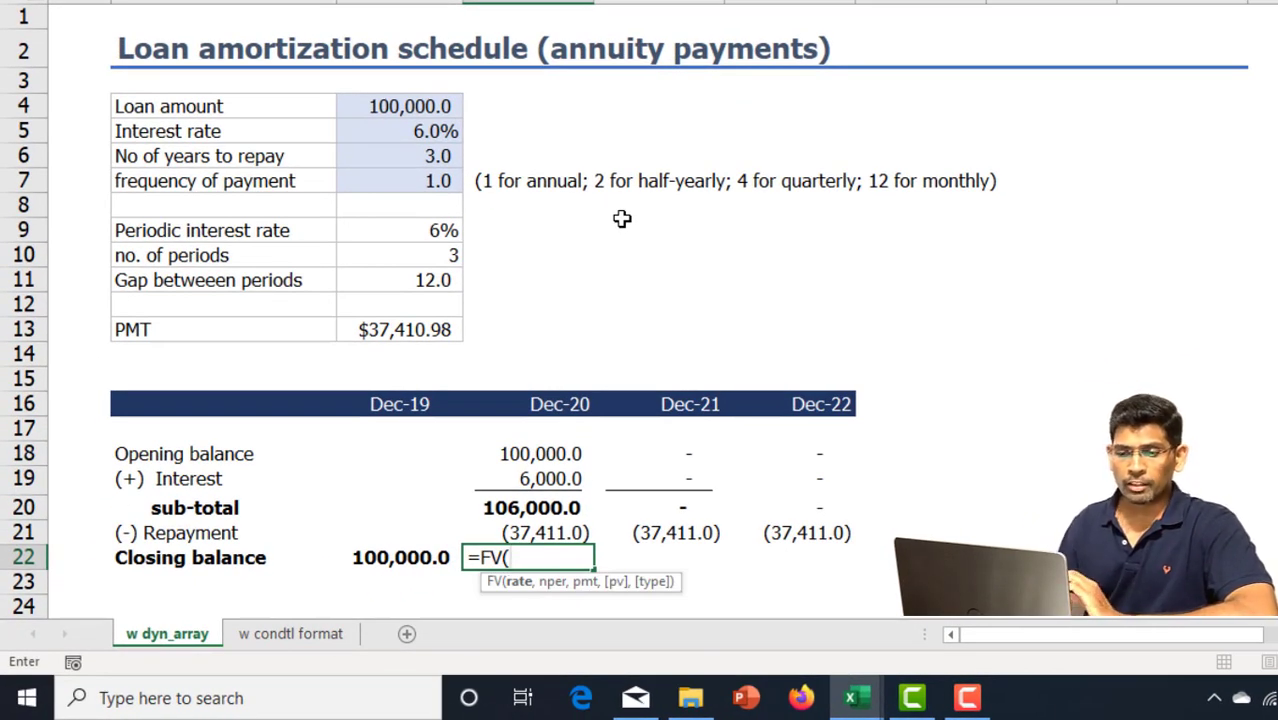
{"action": "left_click", "coordinate": [416, 224]}
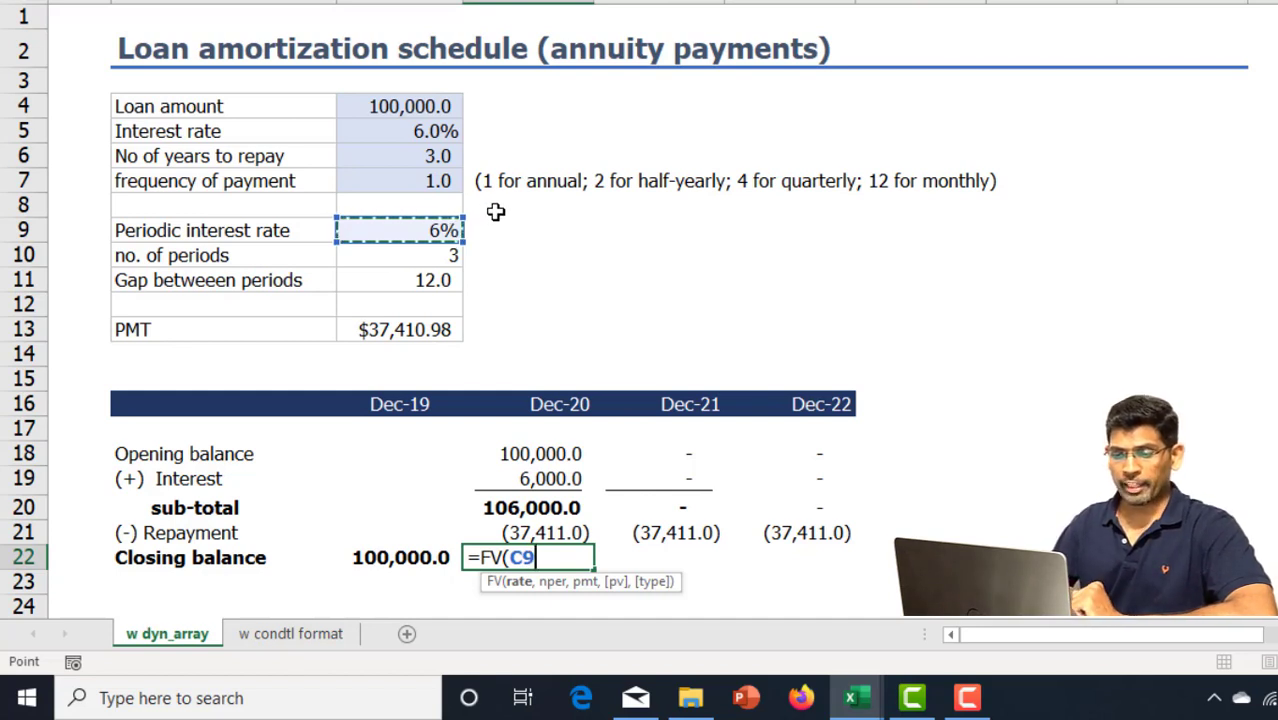
{"action": "type", "text": ",1"}
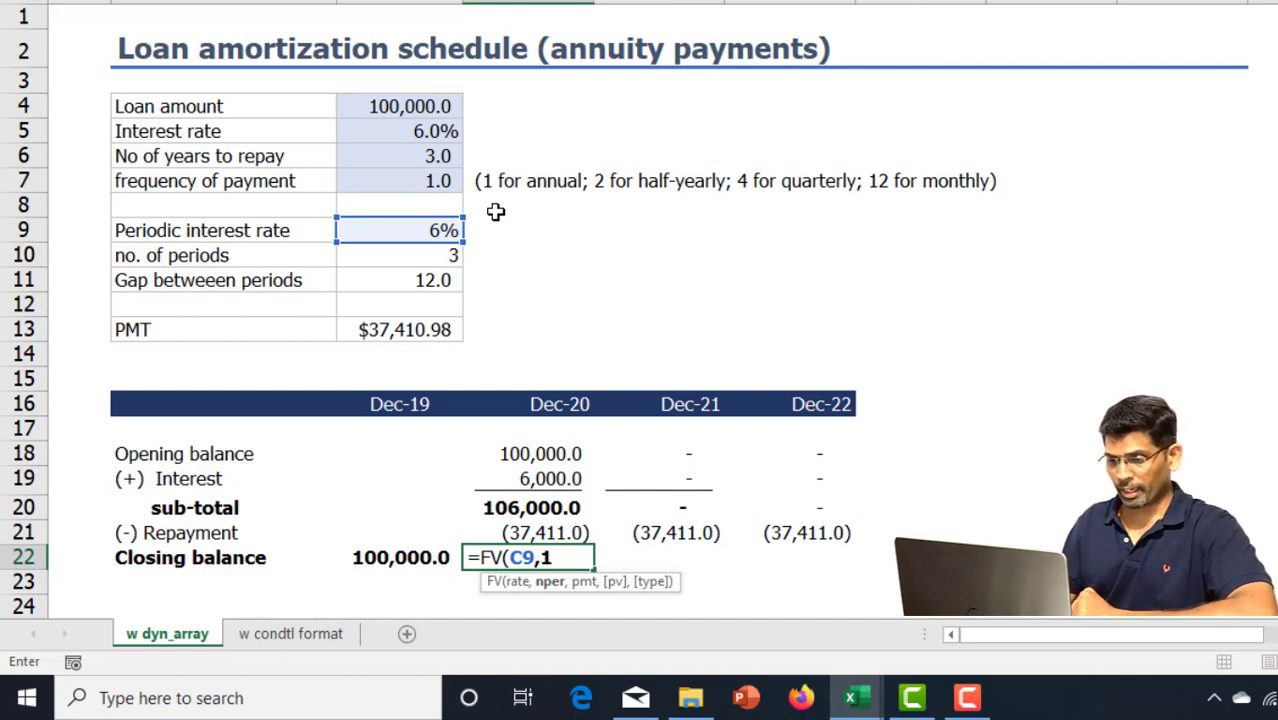
{"action": "type", "text": ","}
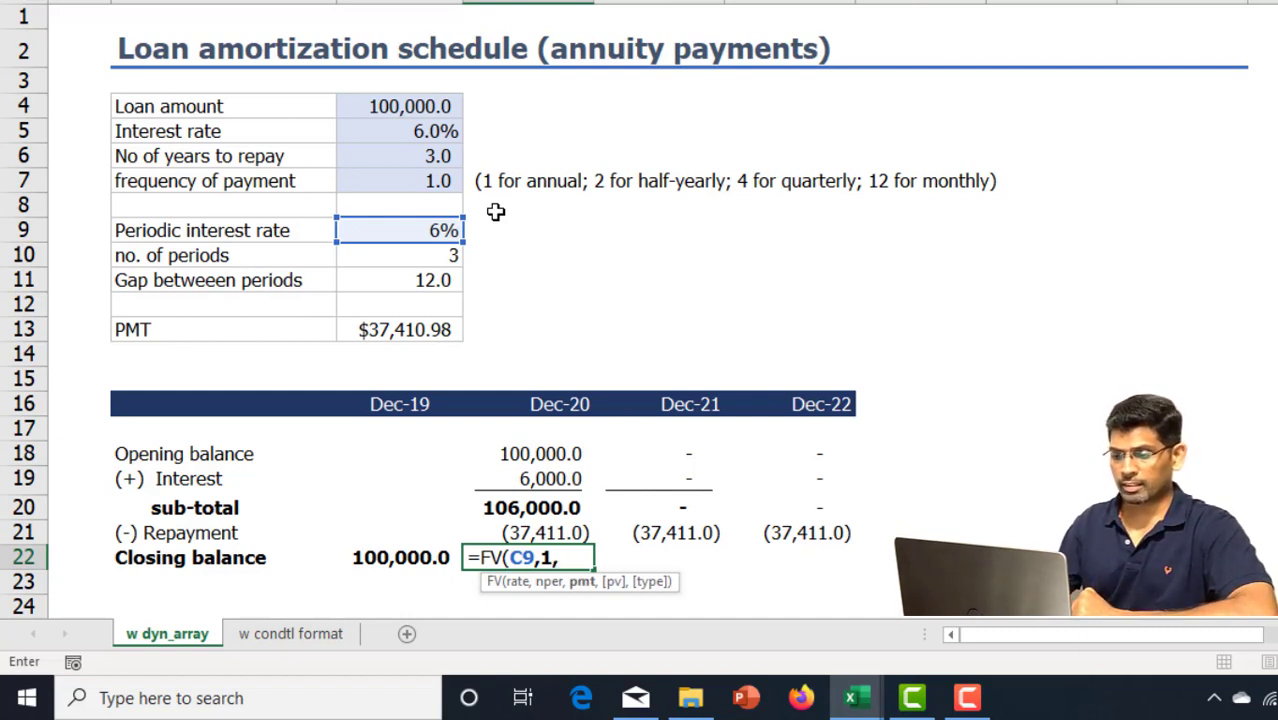
{"action": "type", "text": "-"}
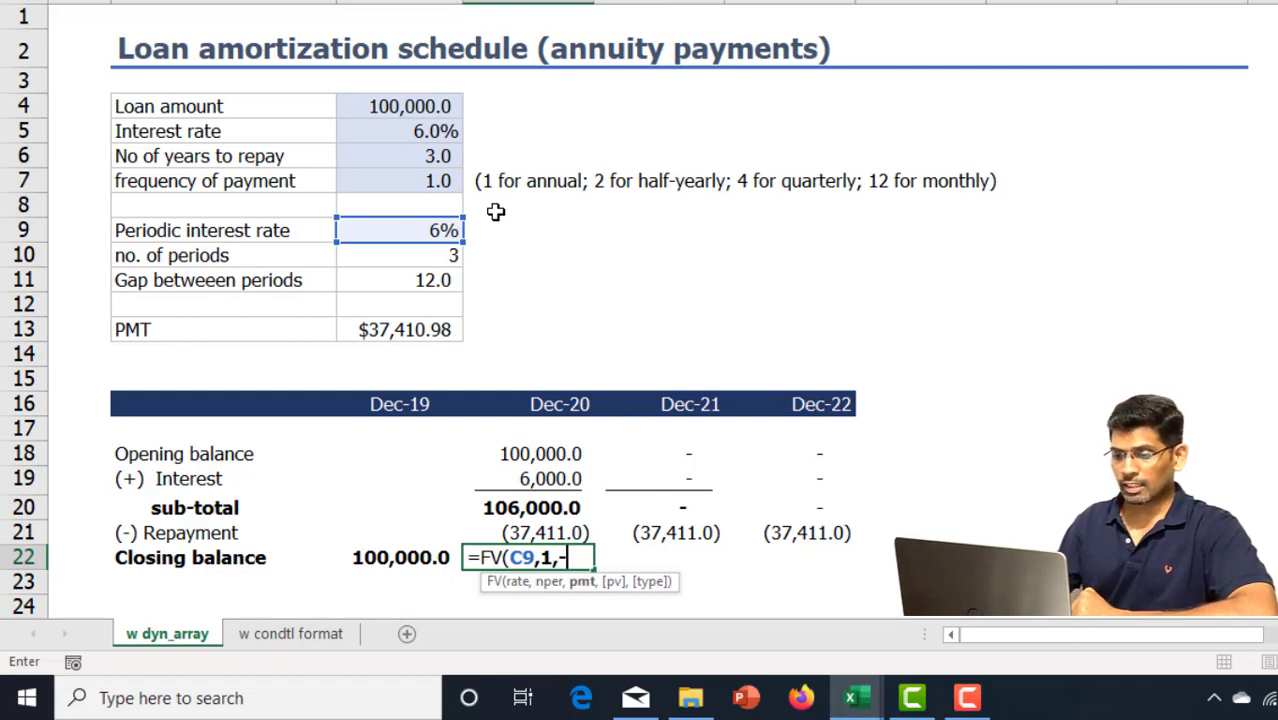
{"action": "left_click", "coordinate": [427, 330]}
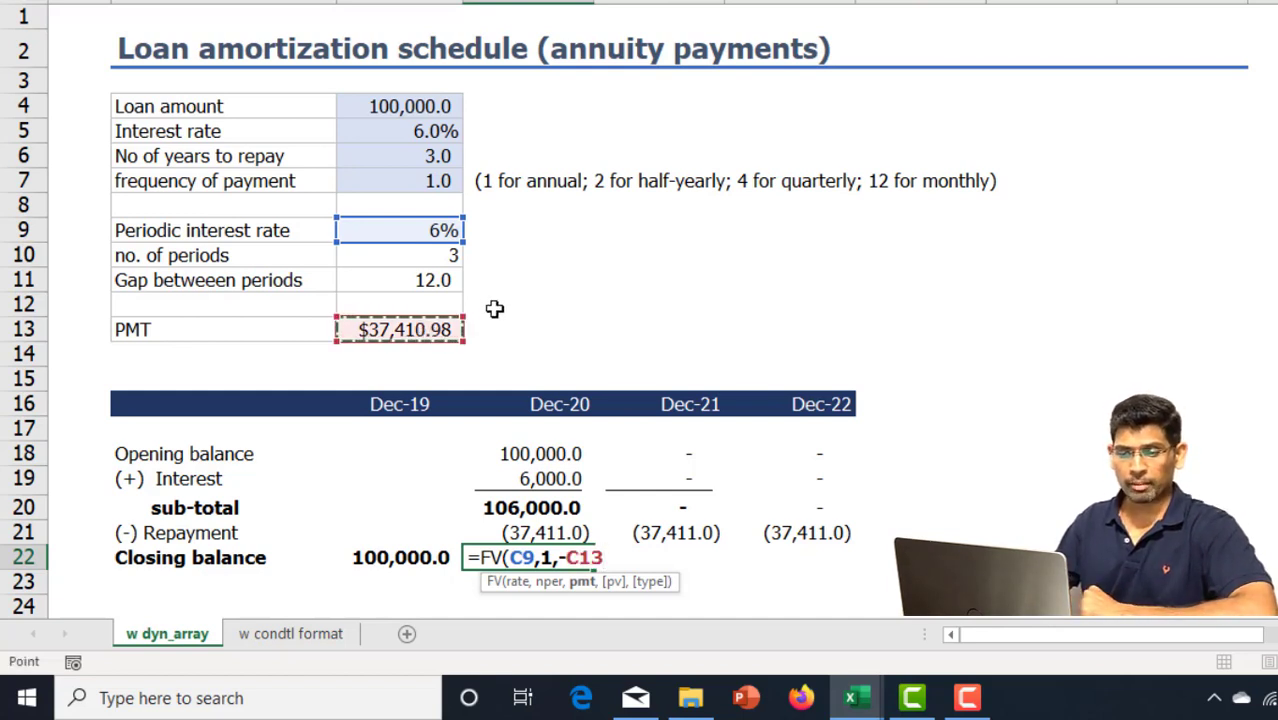
{"action": "type", "text": ","}
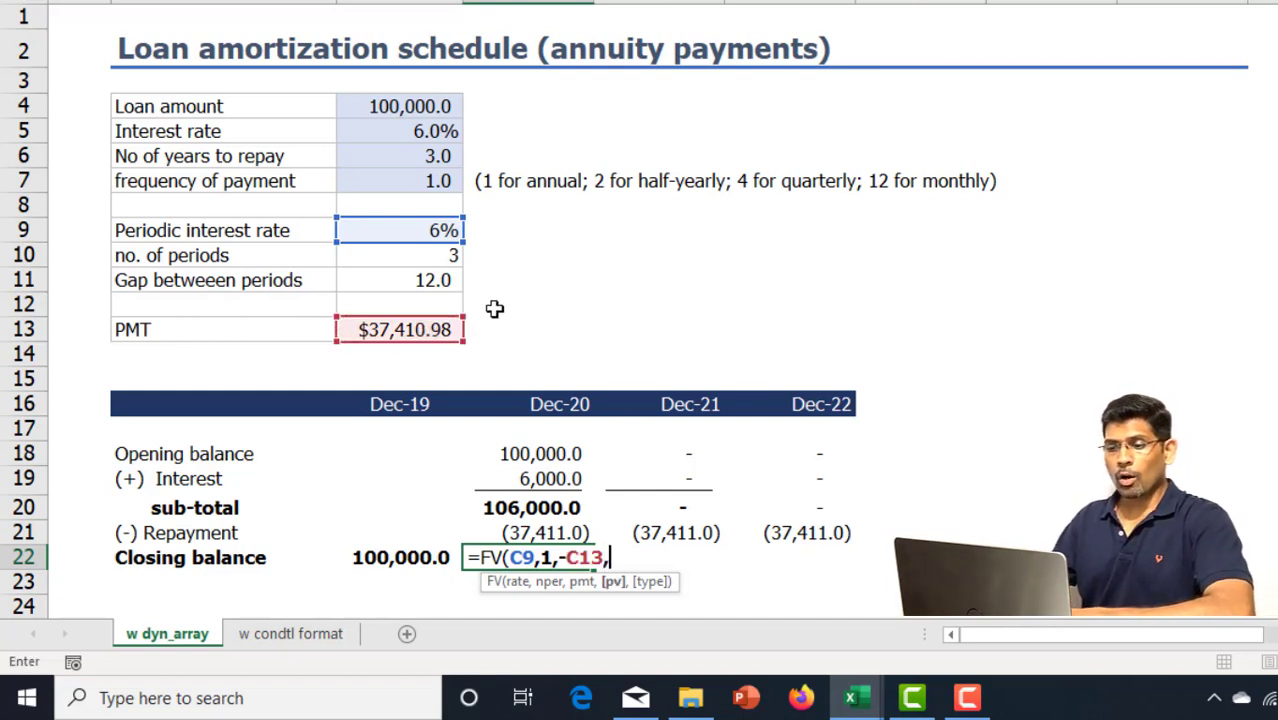
{"action": "left_click", "coordinate": [433, 108]}
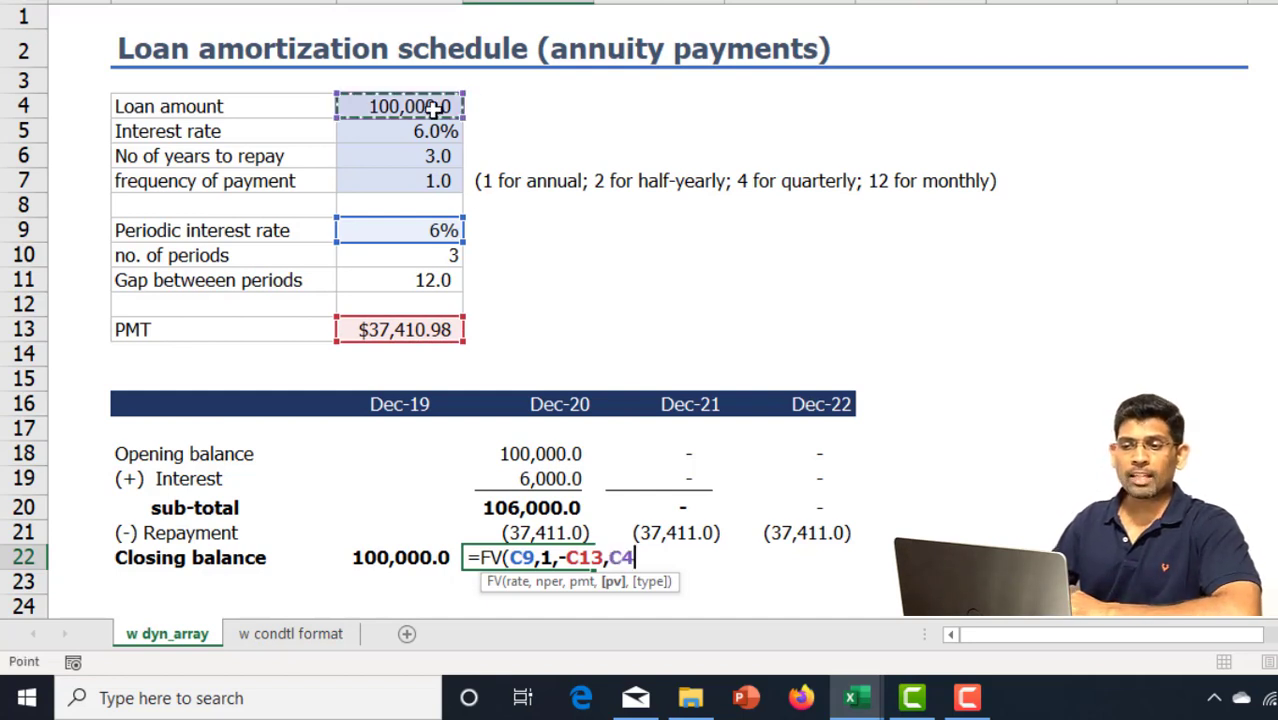
{"action": "type", "text": ")"}
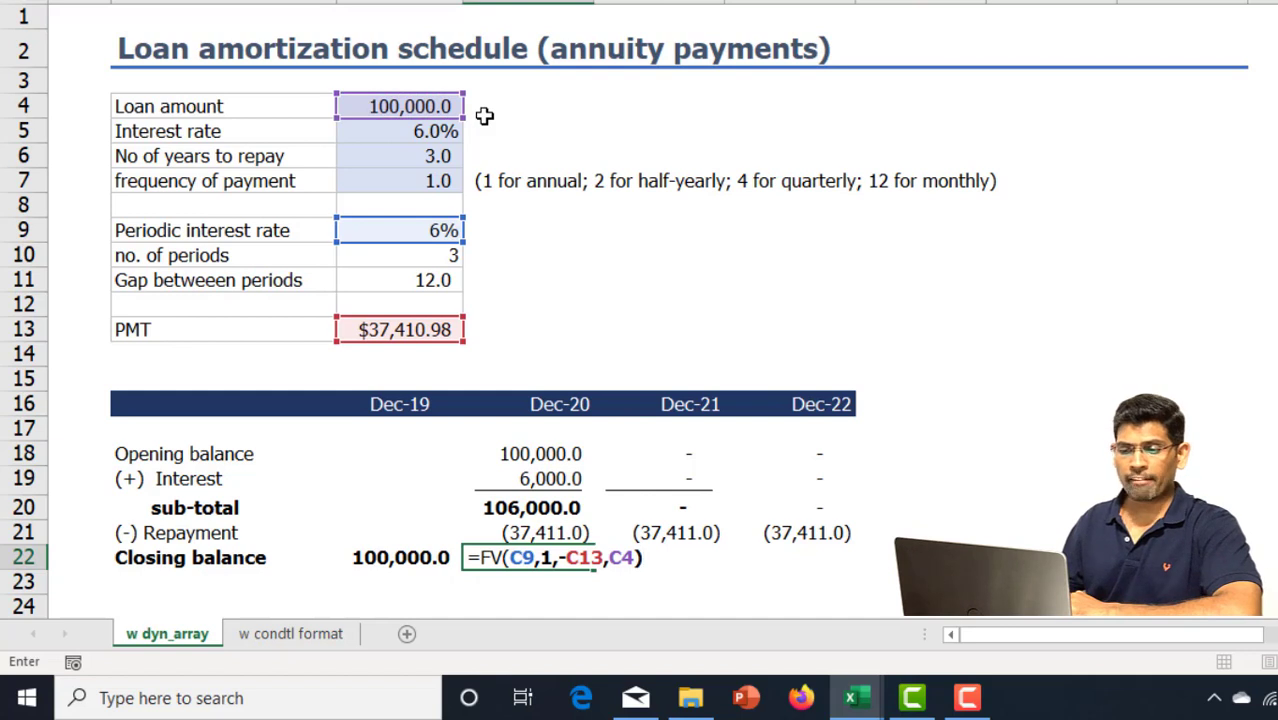
{"action": "key", "text": "Return"}
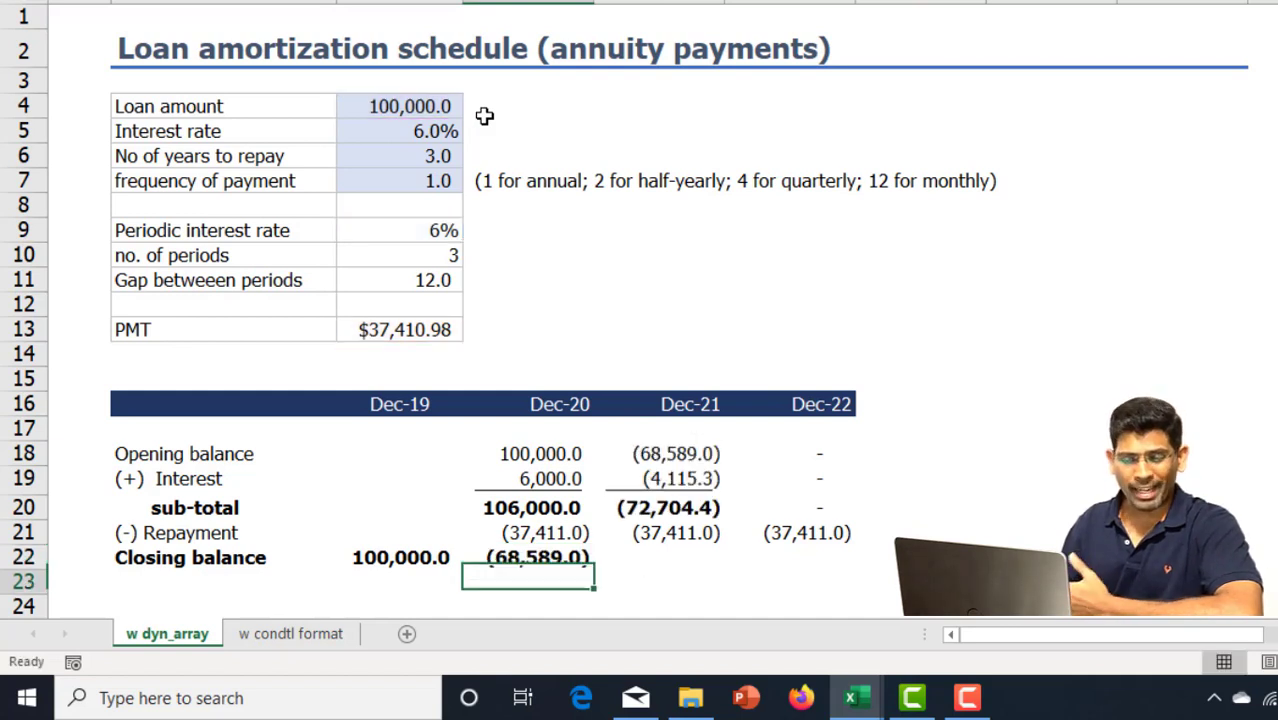
Step: Reverse the sign of the Dec-20 closing balance by changing the D22 formula to =-FV(C9,1,-C13,C4)
{"action": "key", "text": "Up"}
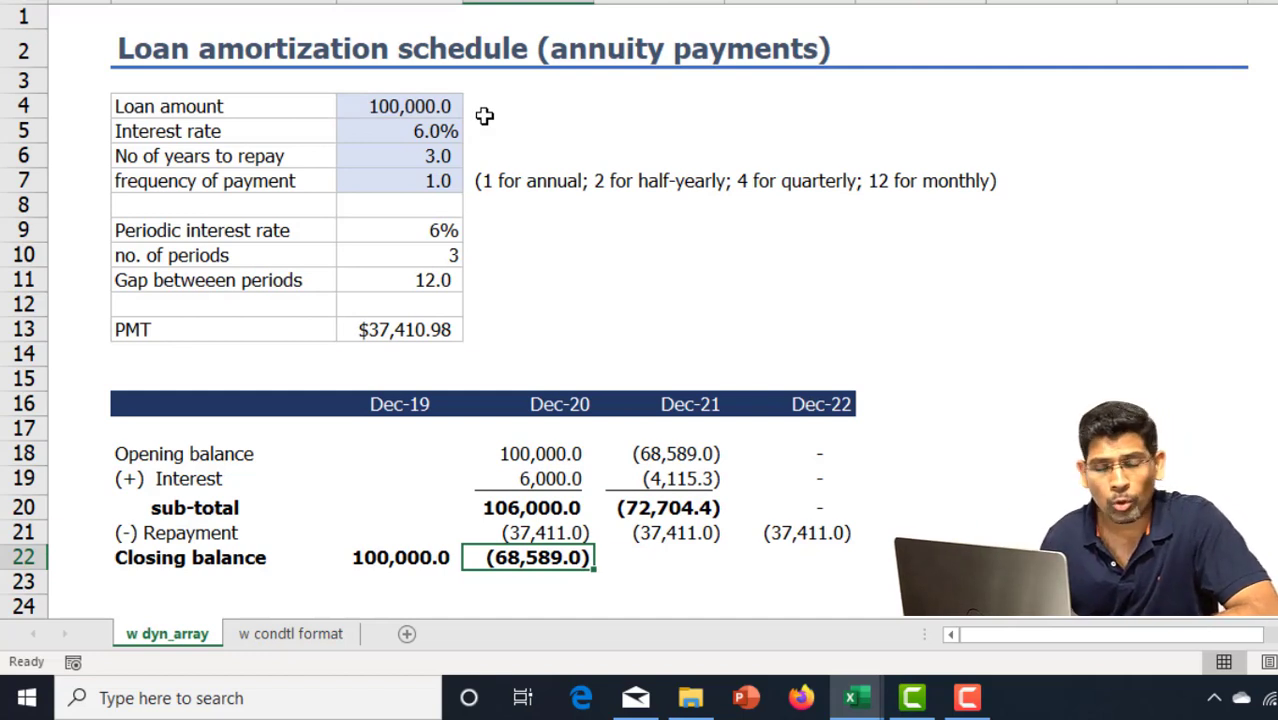
{"action": "key", "text": "F2"}
{"action": "key", "text": "Left"}
{"action": "key", "text": "Left"}
{"action": "key", "text": "Left"}
{"action": "key", "text": "Left"}
{"action": "key", "text": "Left"}
{"action": "key", "text": "Left"}
{"action": "key", "text": "Left"}
{"action": "key", "text": "Left"}
{"action": "key", "text": "Left"}
{"action": "key", "text": "Left"}
{"action": "key", "text": "Left"}
{"action": "key", "text": "Left"}
{"action": "key", "text": "Left"}
{"action": "key", "text": "Left"}
{"action": "key", "text": "Left"}
{"action": "key", "text": "Left"}
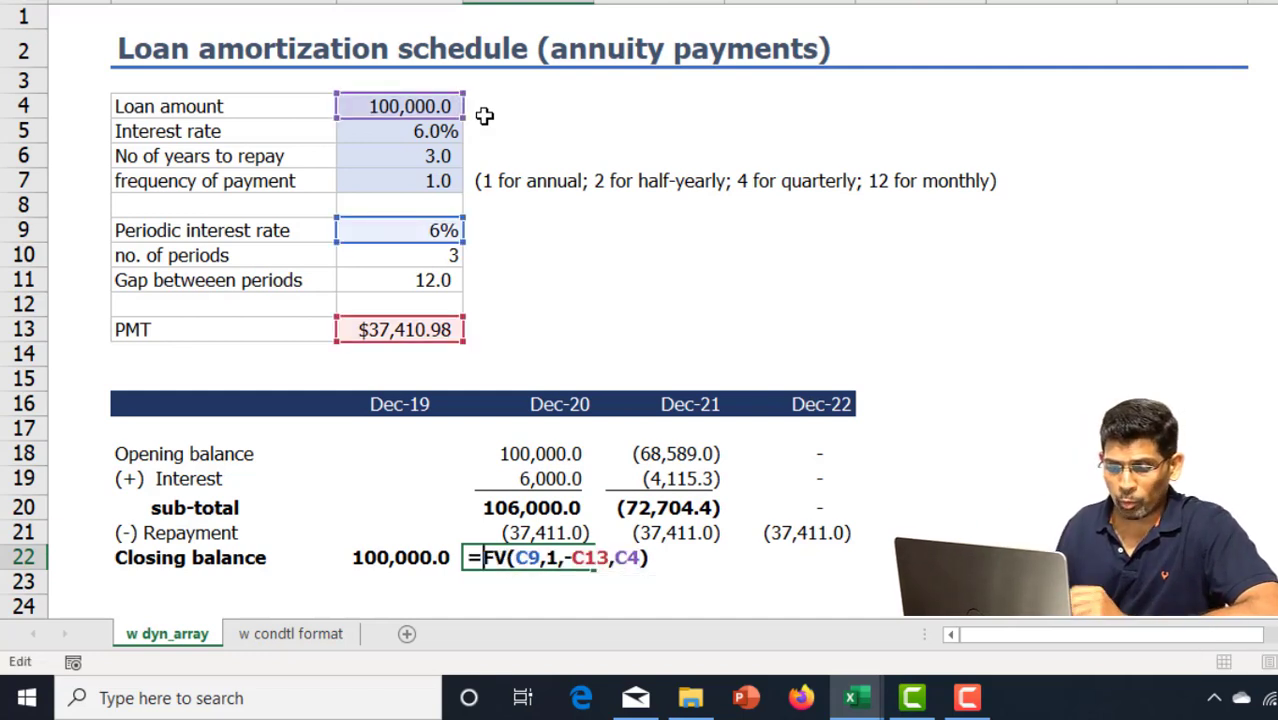
{"action": "type", "text": "-"}
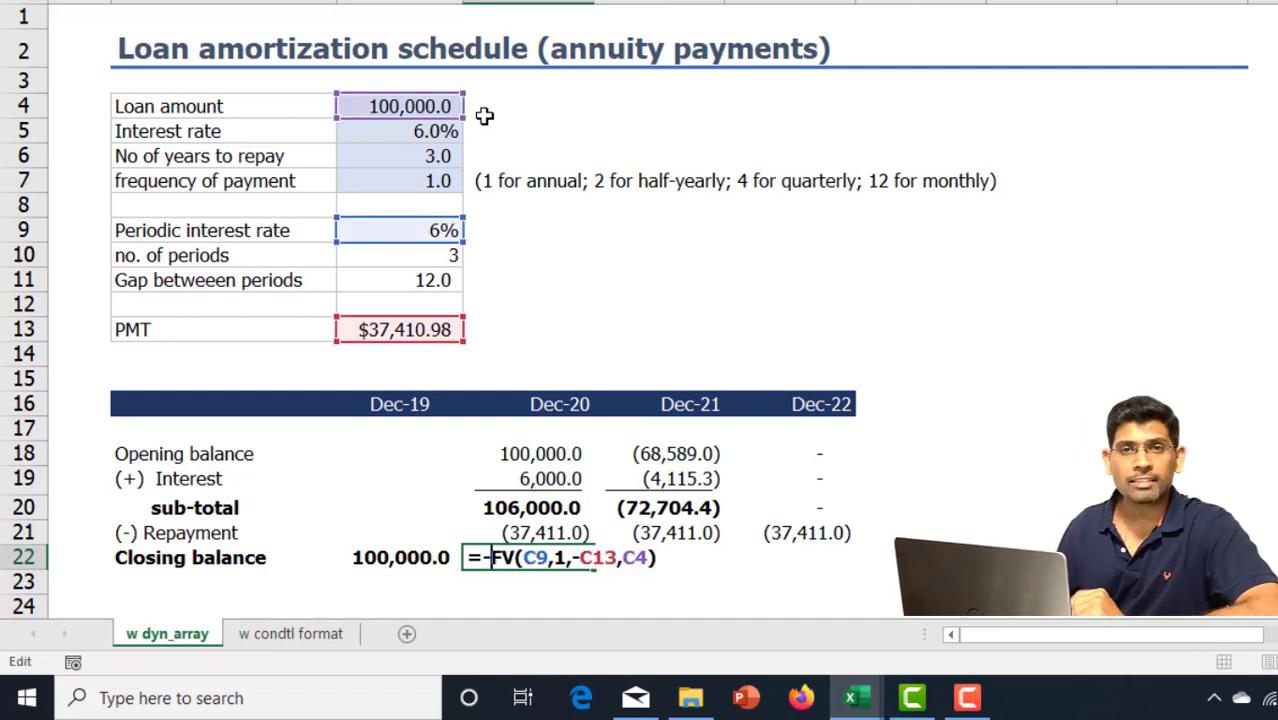
{"action": "key", "text": "Return"}
{"action": "key", "text": "Up"}
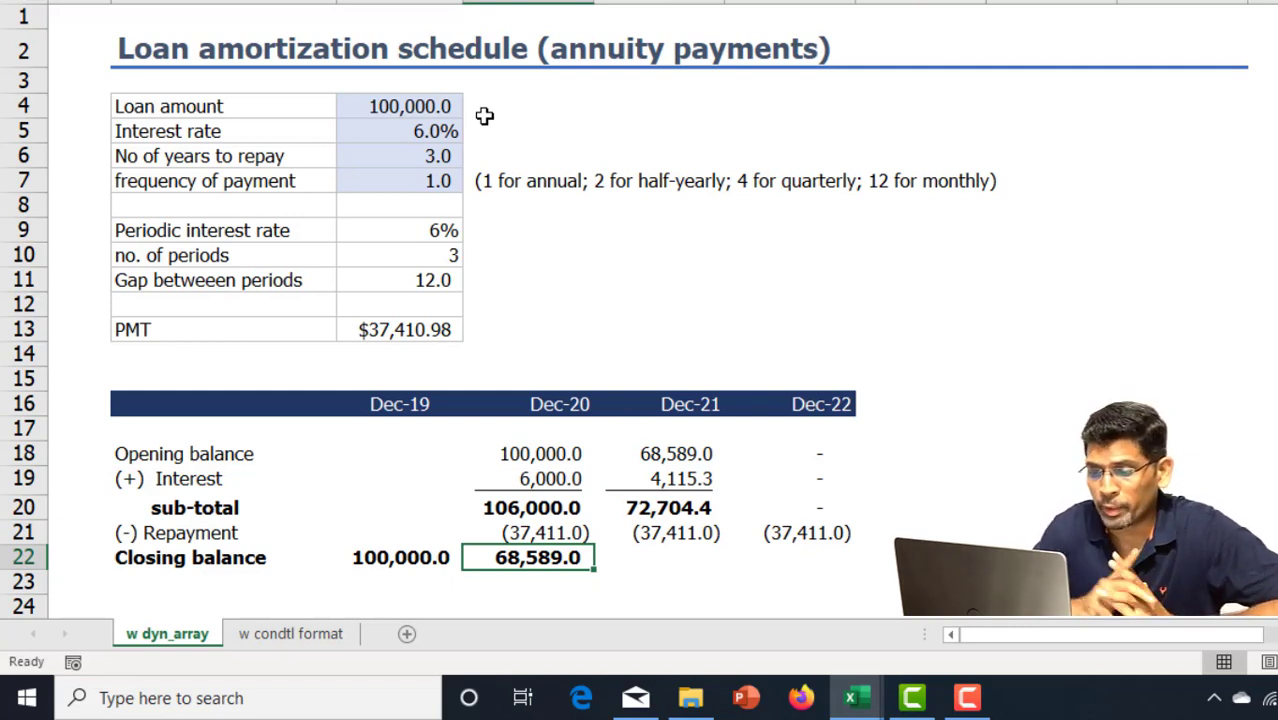
{"action": "key", "text": "shift+Right"}
{"action": "key", "text": "shift+Right"}
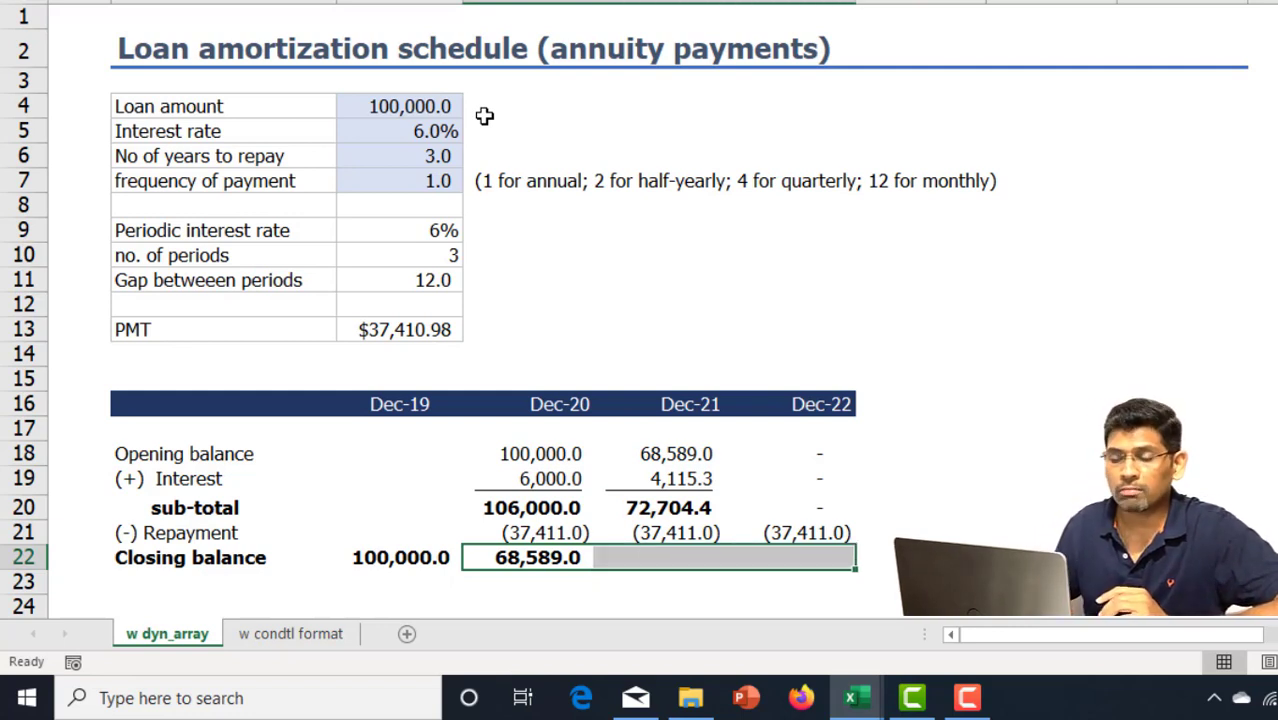
{"action": "key", "text": "shift+Left"}
{"action": "key", "text": "shift+Left"}
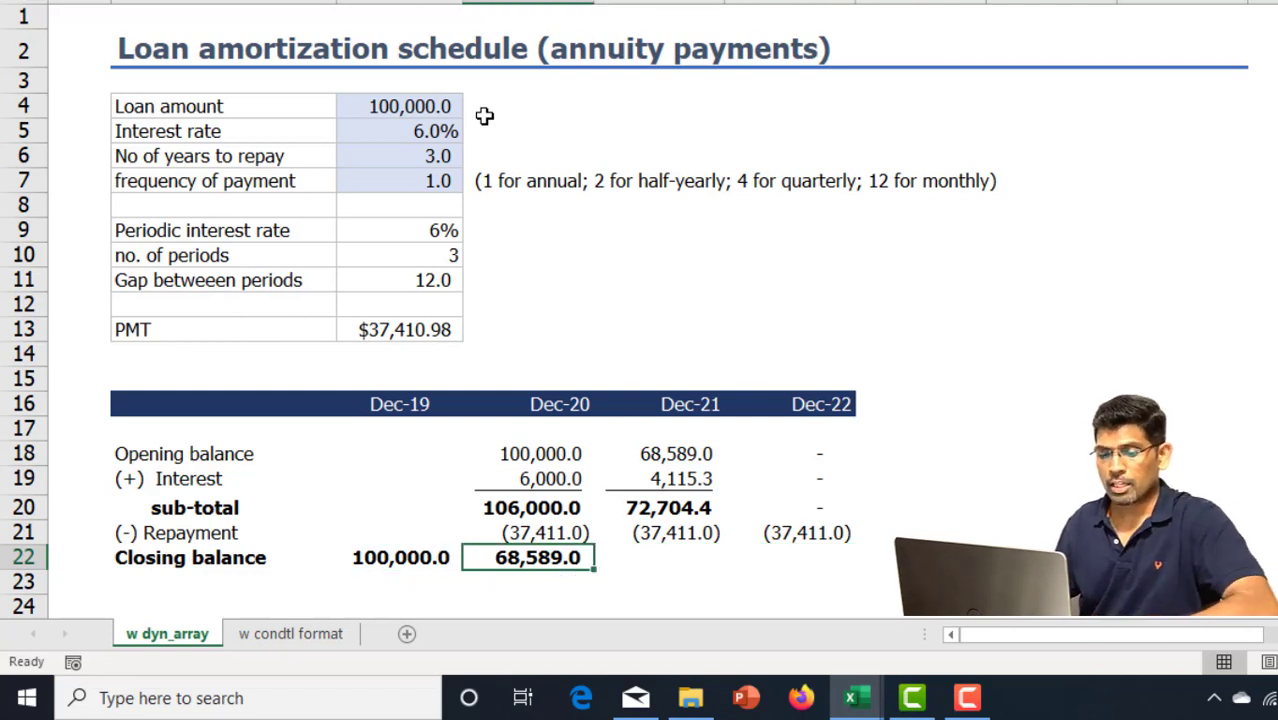
Step: Replace the nper argument in D22 with SEQUENCE(1,C10), making it =-FV(C9,SEQUENCE(1,C10),-C13,C4), to spill closing balances across all periods
{"action": "key", "text": "F2"}
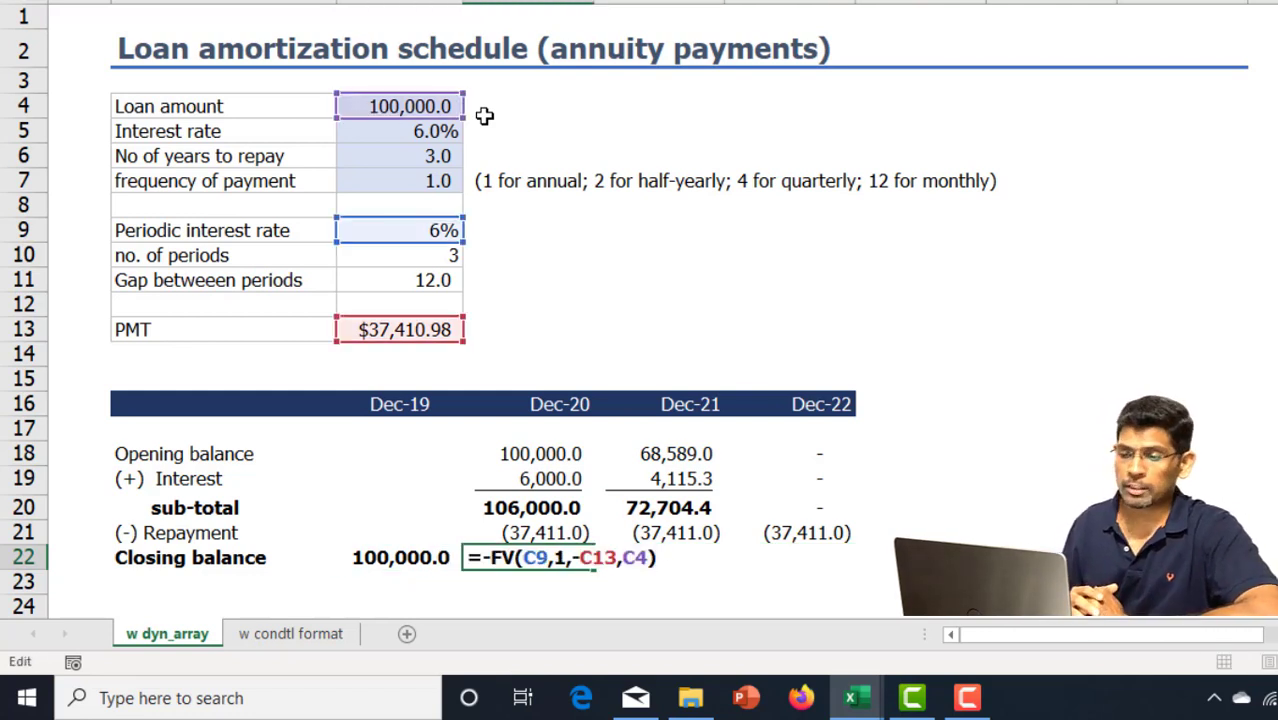
{"action": "key", "text": "Left"}
{"action": "key", "text": "Left"}
{"action": "key", "text": "Left"}
{"action": "key", "text": "Left"}
{"action": "key", "text": "Left"}
{"action": "key", "text": "Left"}
{"action": "key", "text": "Left"}
{"action": "key", "text": "Left"}
{"action": "key", "text": "Left"}
{"action": "key", "text": "Left"}
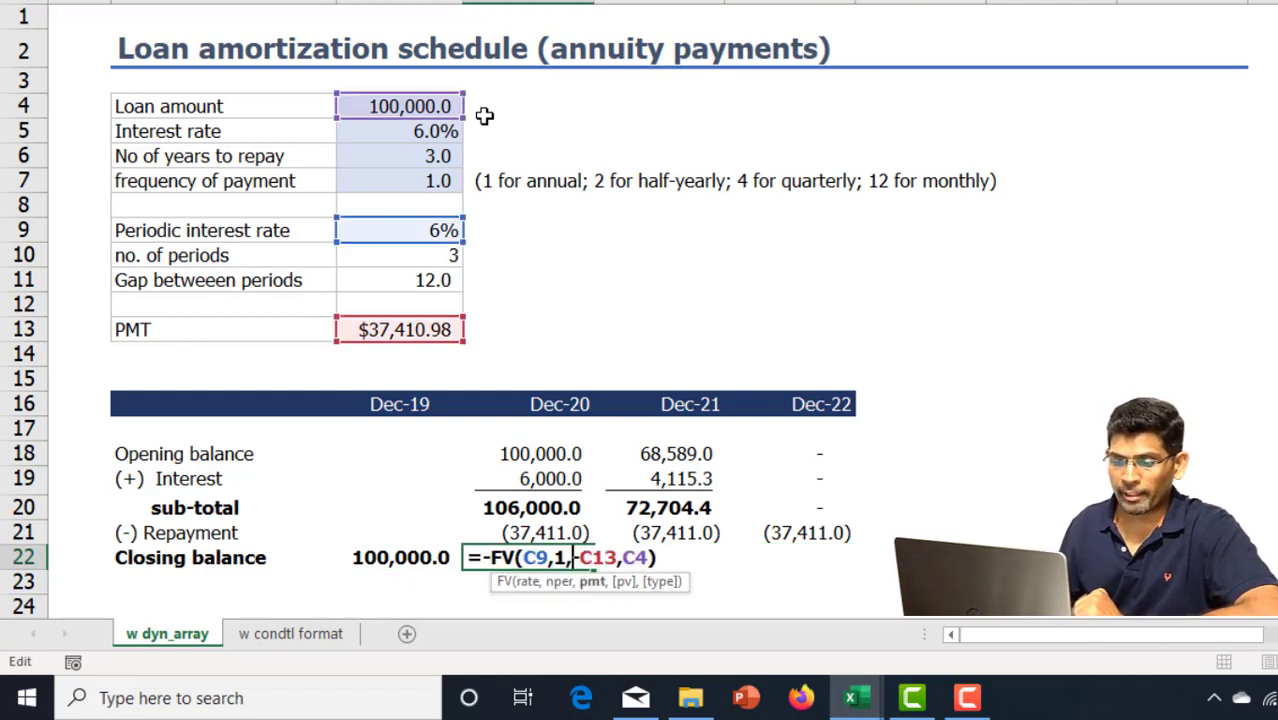
{"action": "key", "text": "shift+Right"}
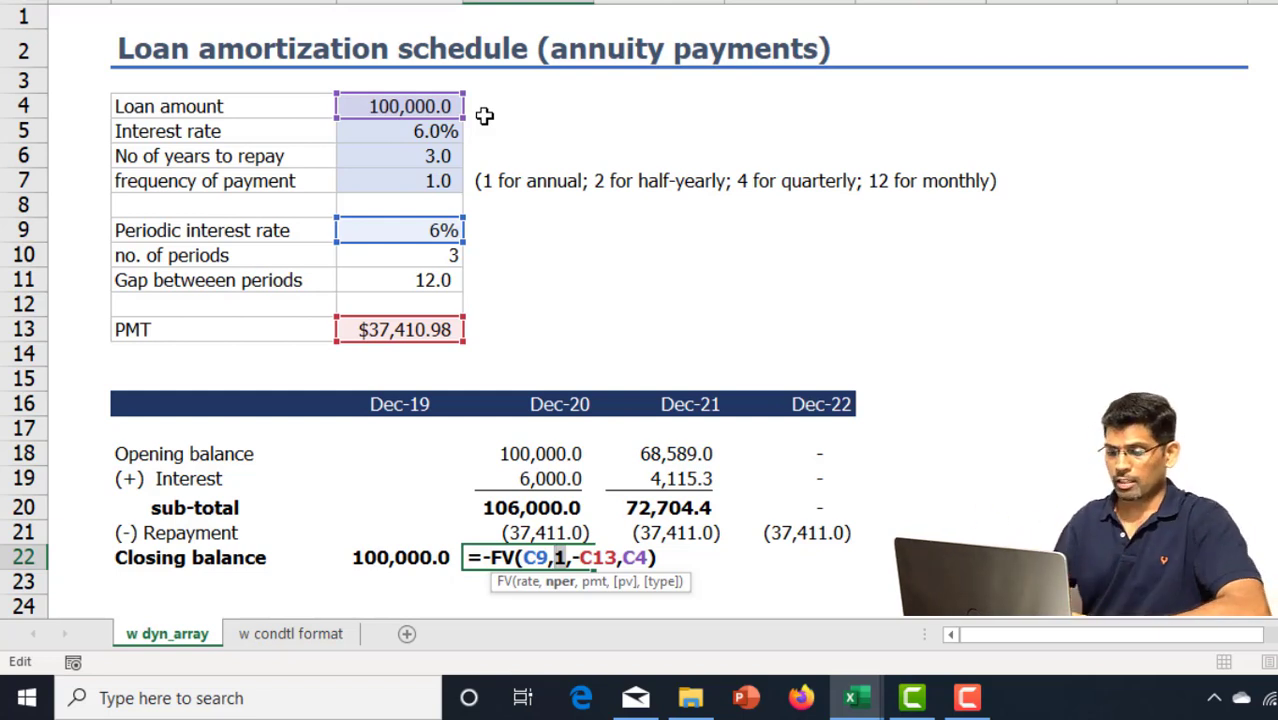
{"action": "type", "text": "Seq"}
{"action": "key", "text": "Tab"}
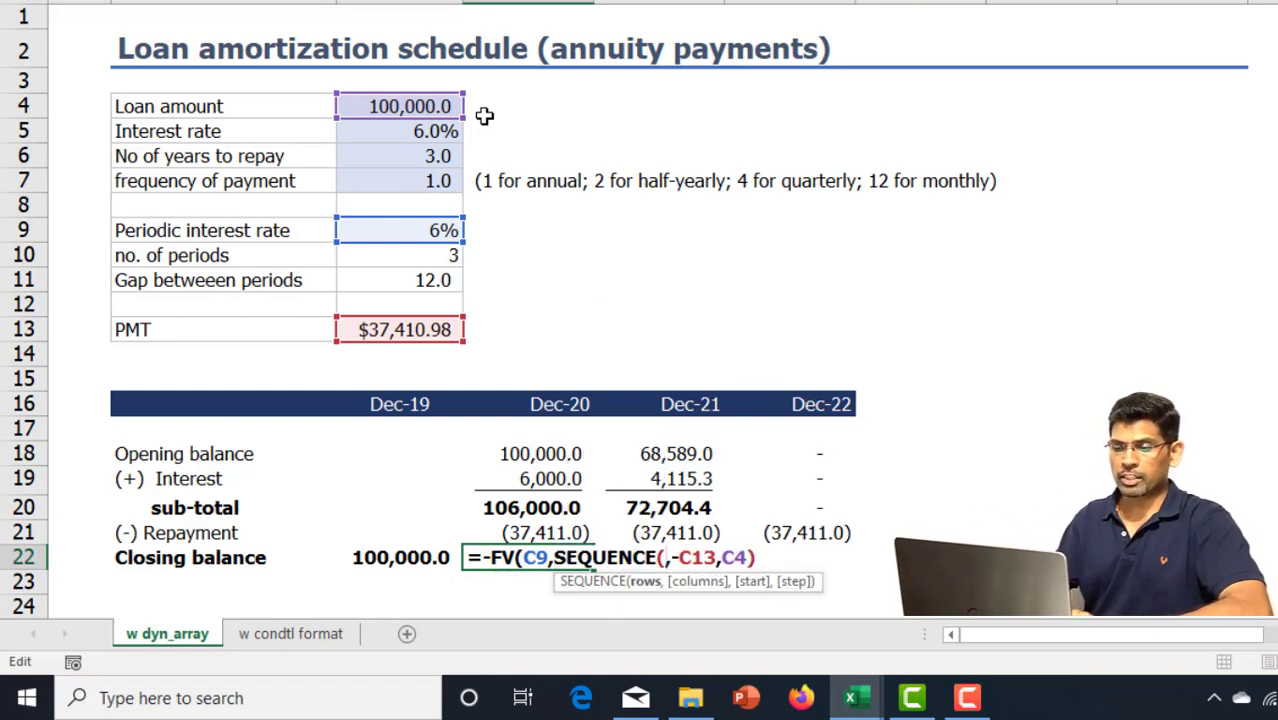
{"action": "type", "text": "1,"}
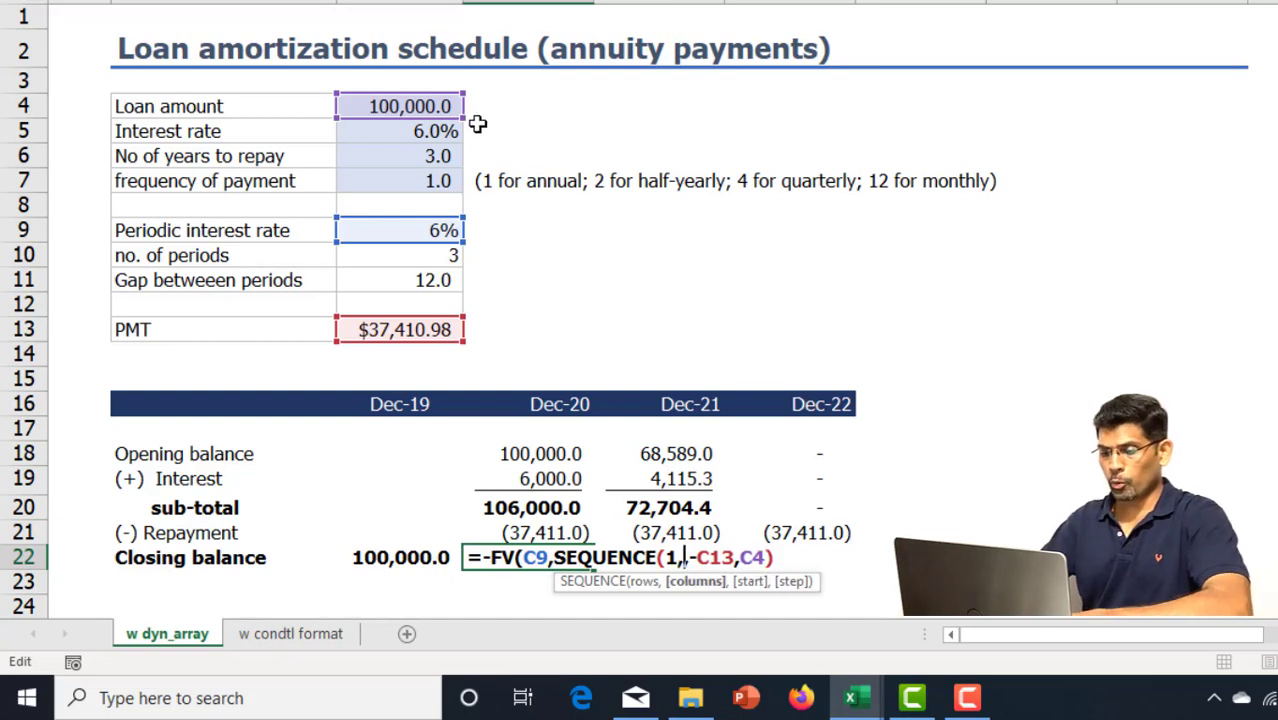
{"action": "left_click", "coordinate": [455, 255]}
{"action": "type", "text": ","}
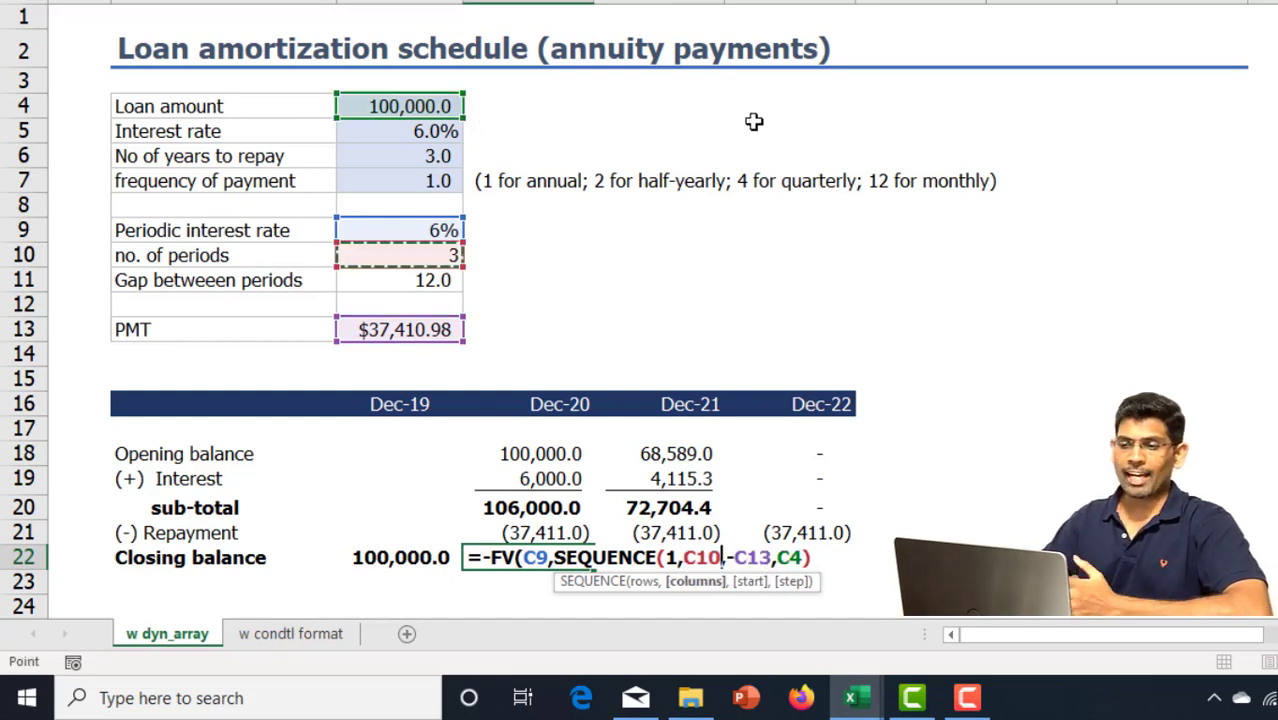
{"action": "key", "text": "BackSpace"}
{"action": "type", "text": ")"}
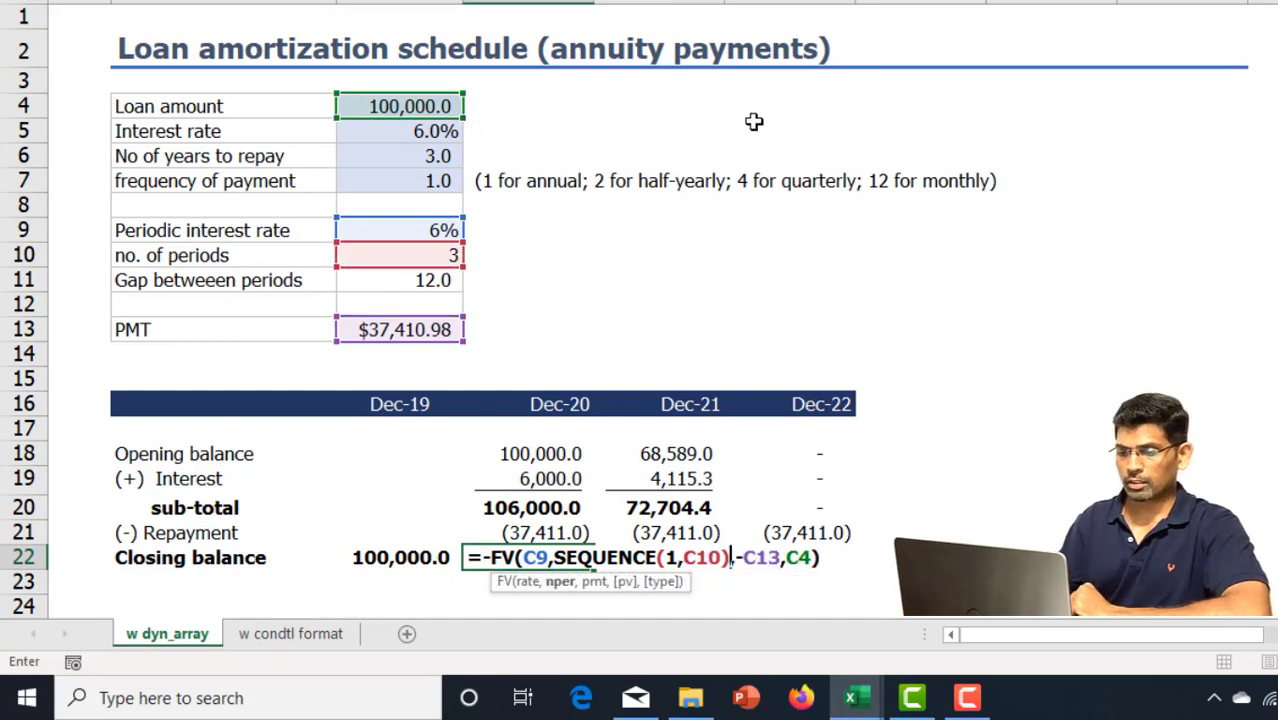
{"action": "type", "text": ","}
{"action": "key", "text": "Return"}
{"action": "key", "text": "Up"}
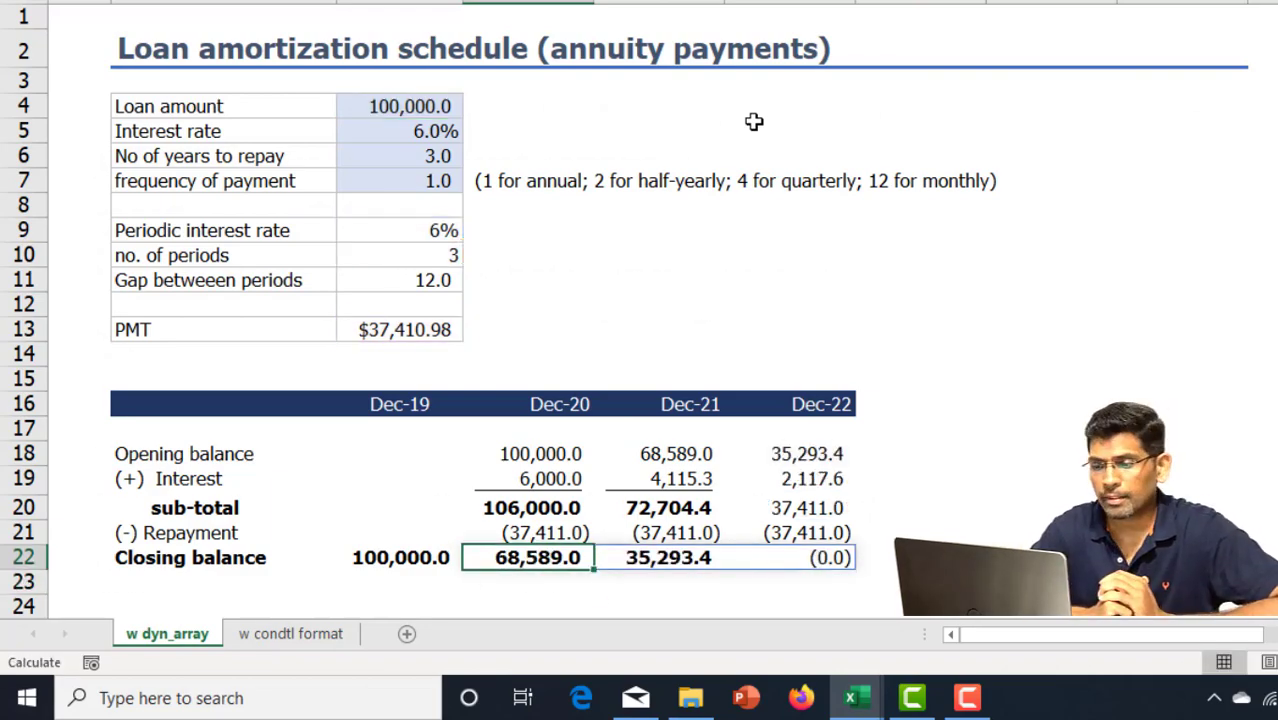
Step: Set the number of years to repay in C6 to 5 to test how the schedule expands
{"action": "left_click", "coordinate": [410, 156]}
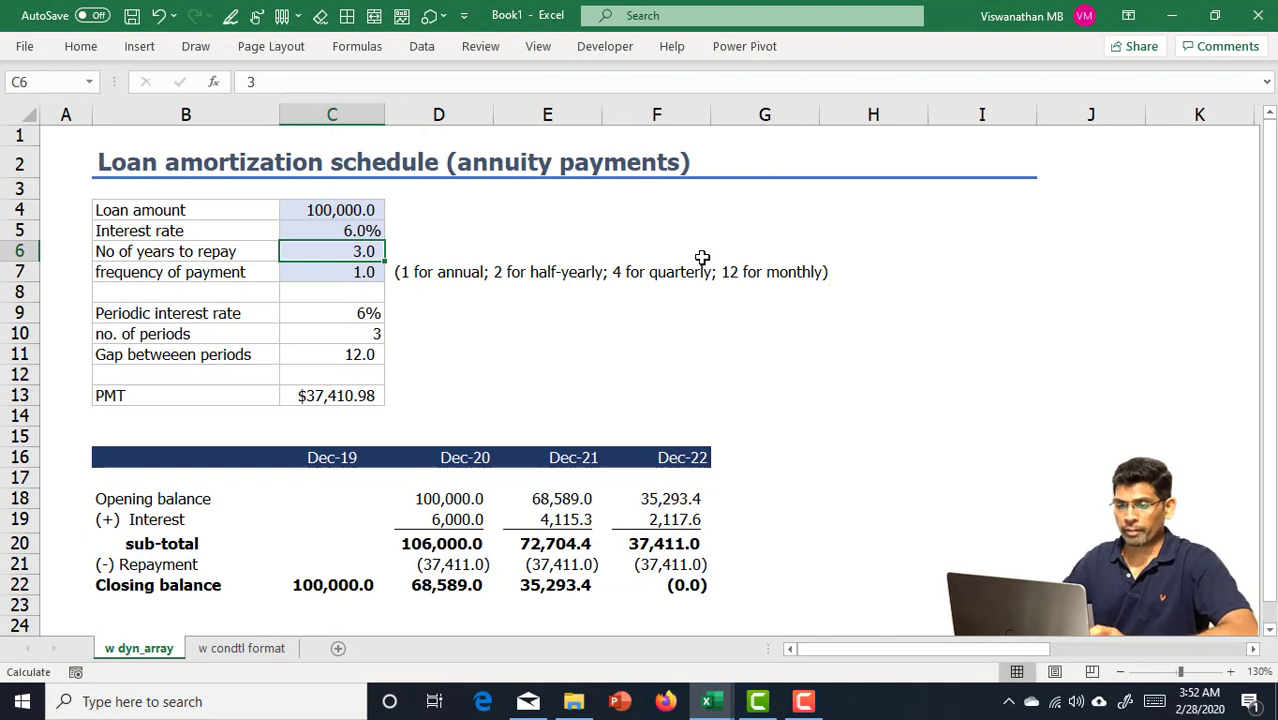
{"action": "type", "text": "5"}
{"action": "key", "text": "Return"}
{"action": "key", "text": "Return"}
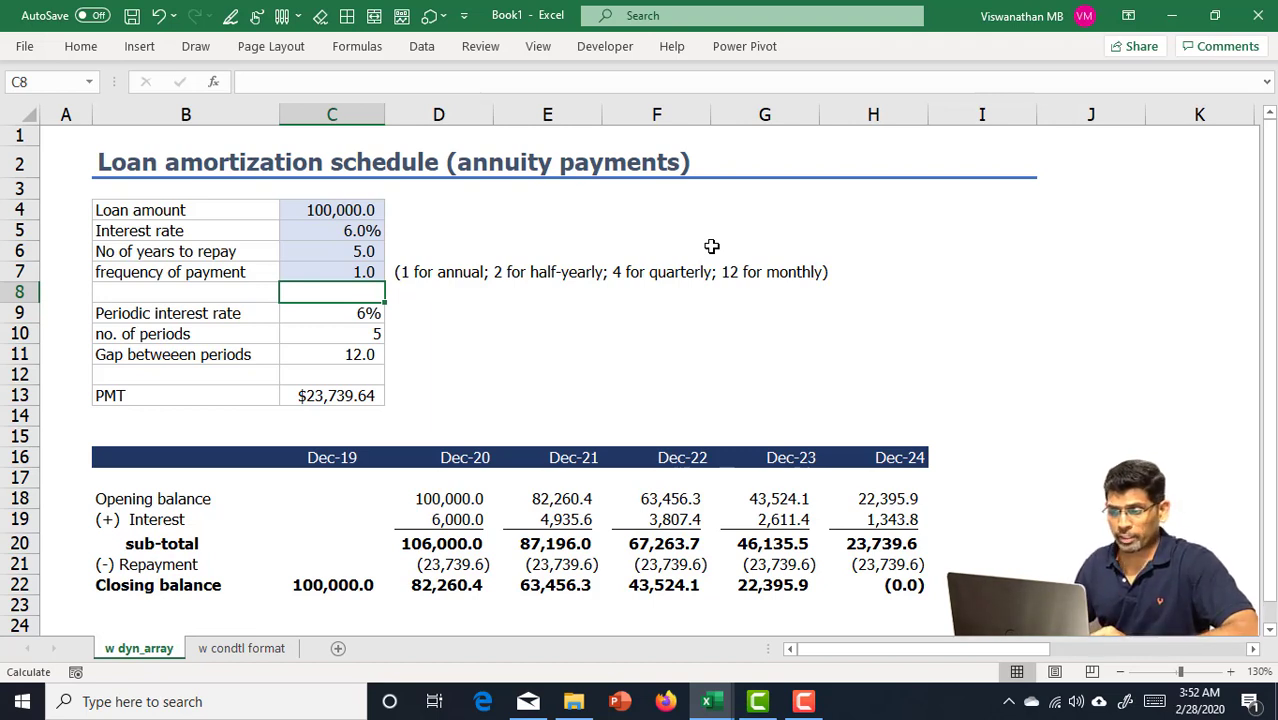
Step: Set the number of years to repay to 2 and the frequency of payment to 2 for half-yearly instalments
{"action": "key", "text": "Up"}
{"action": "key", "text": "Up"}
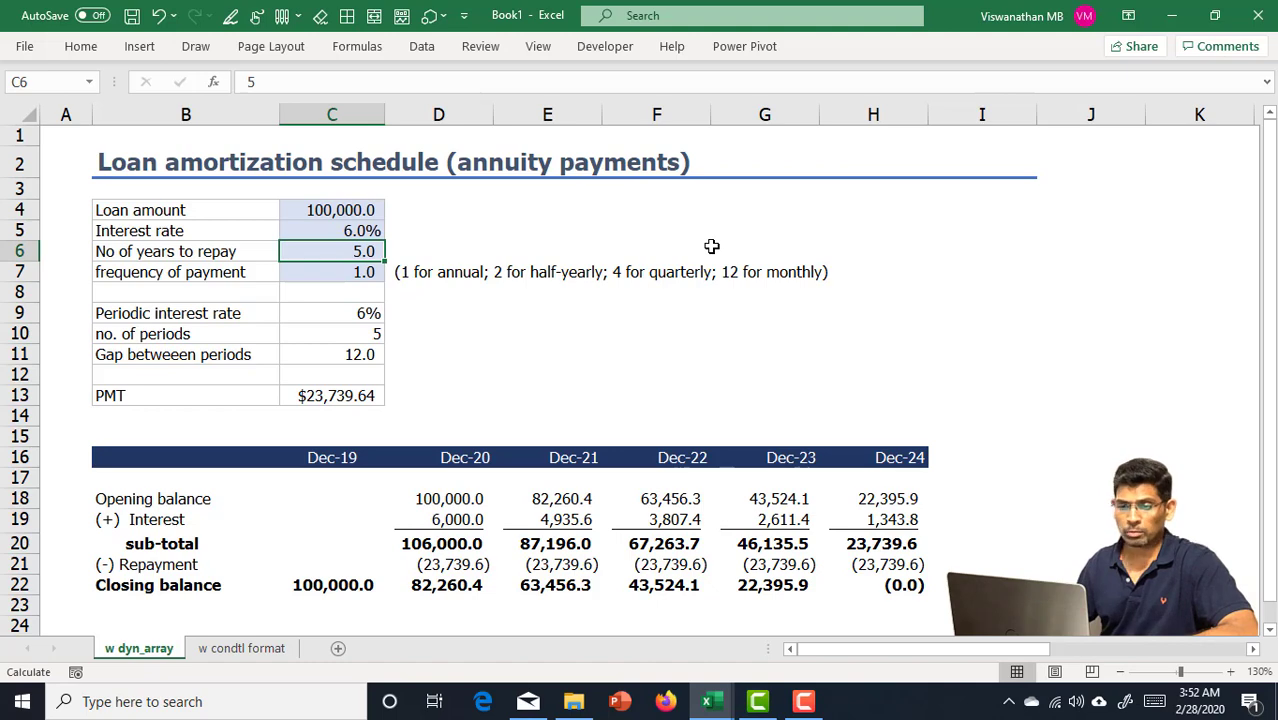
{"action": "type", "text": "2"}
{"action": "key", "text": "Return"}
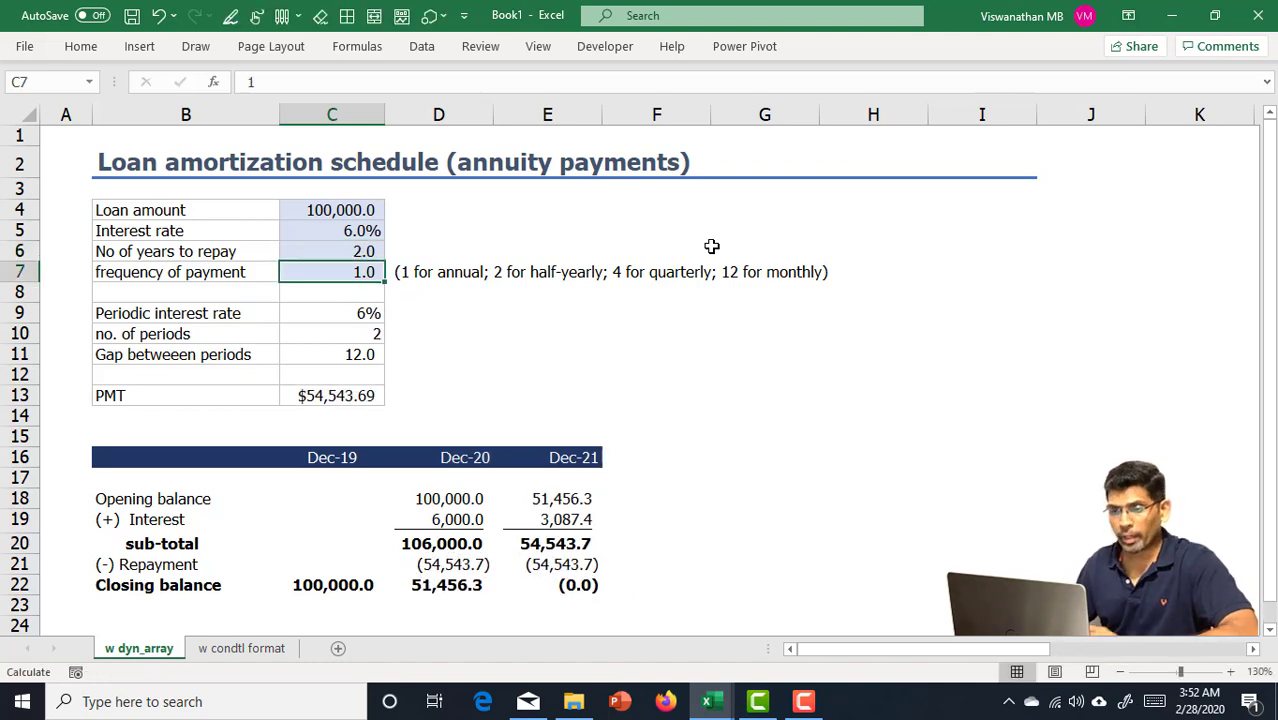
{"action": "type", "text": "2"}
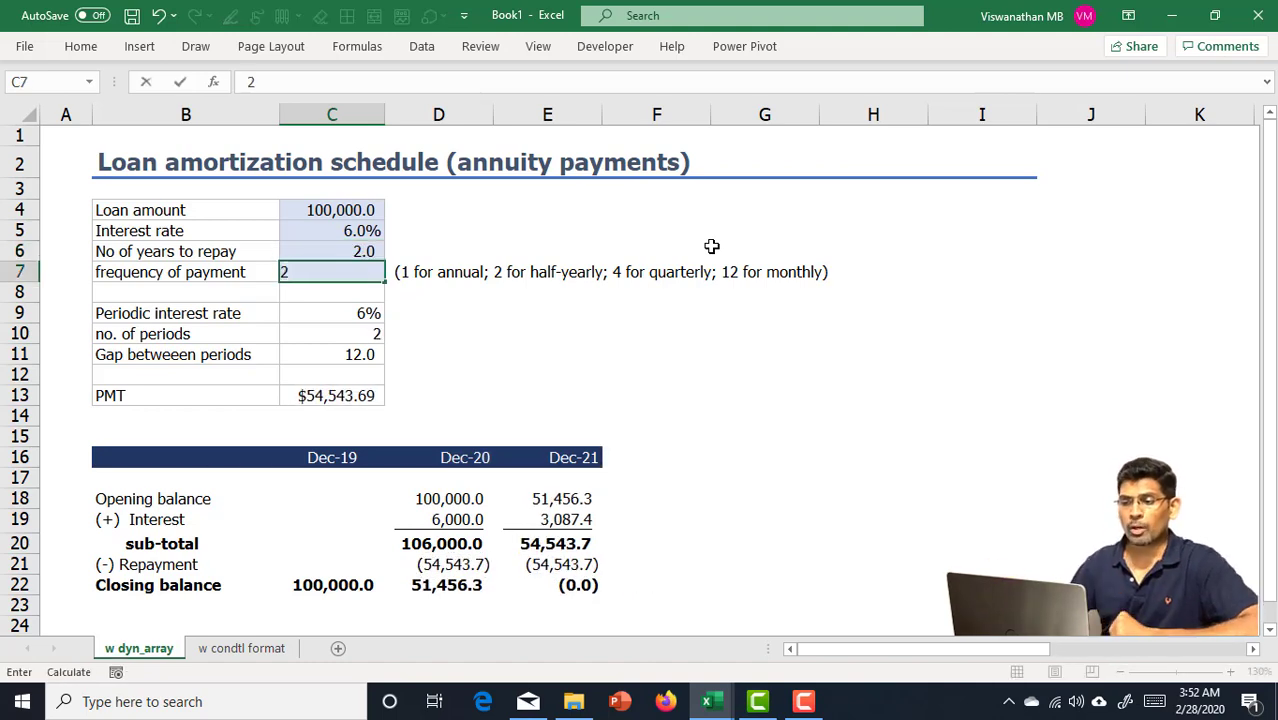
{"action": "key", "text": "Return"}
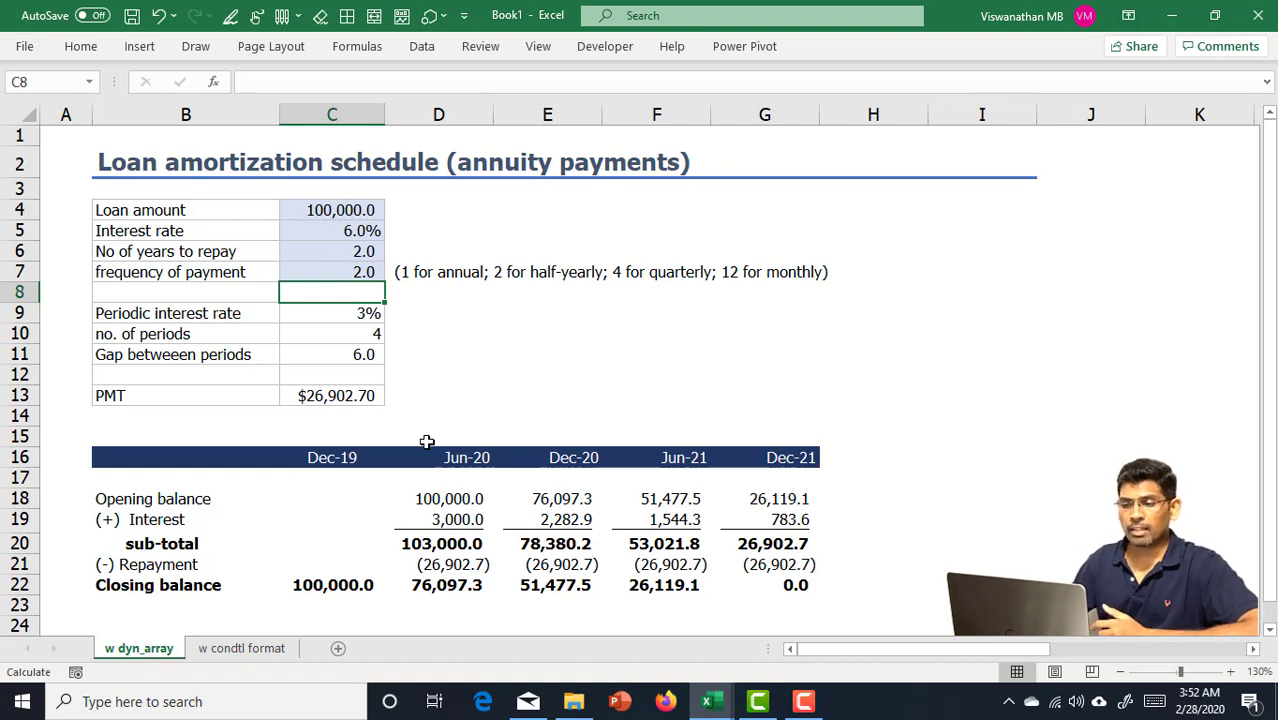
Step: Examine the spilled date formula across the header row and the closing balance formula in D22
{"action": "left_click", "coordinate": [470, 457]}
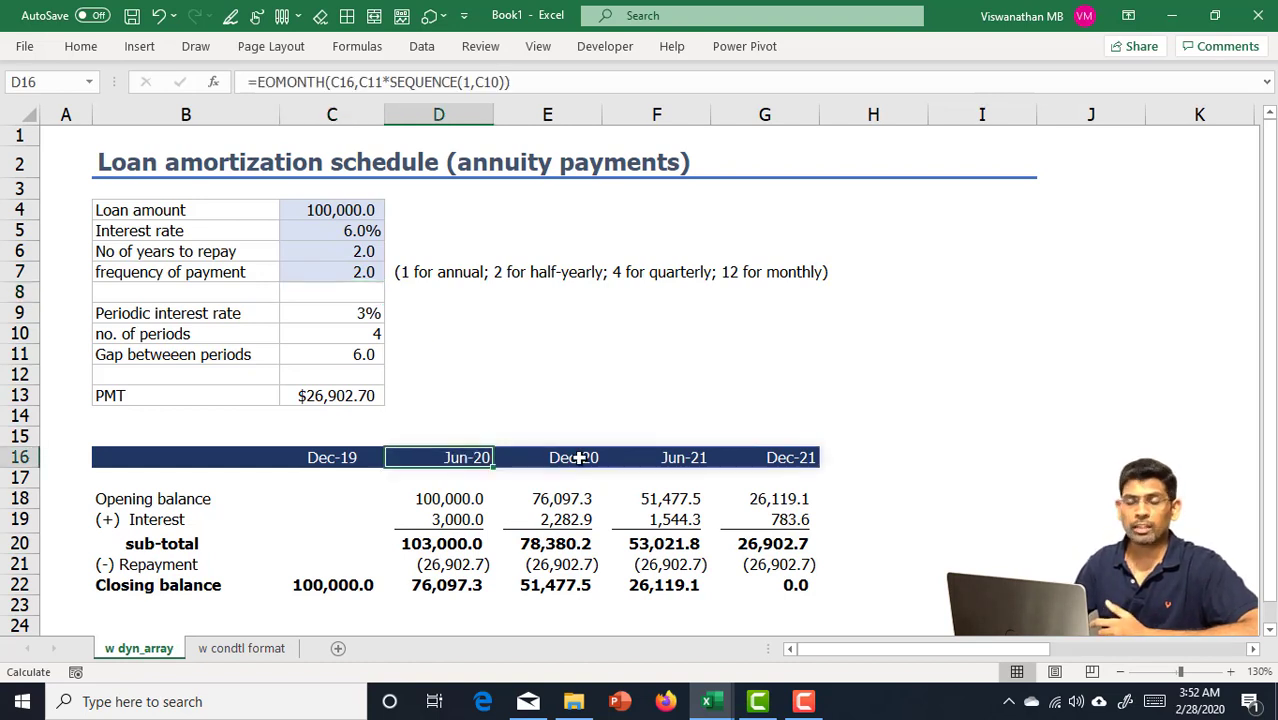
{"action": "left_click", "coordinate": [579, 457]}
{"action": "left_click", "coordinate": [679, 457]}
{"action": "left_click", "coordinate": [791, 463]}
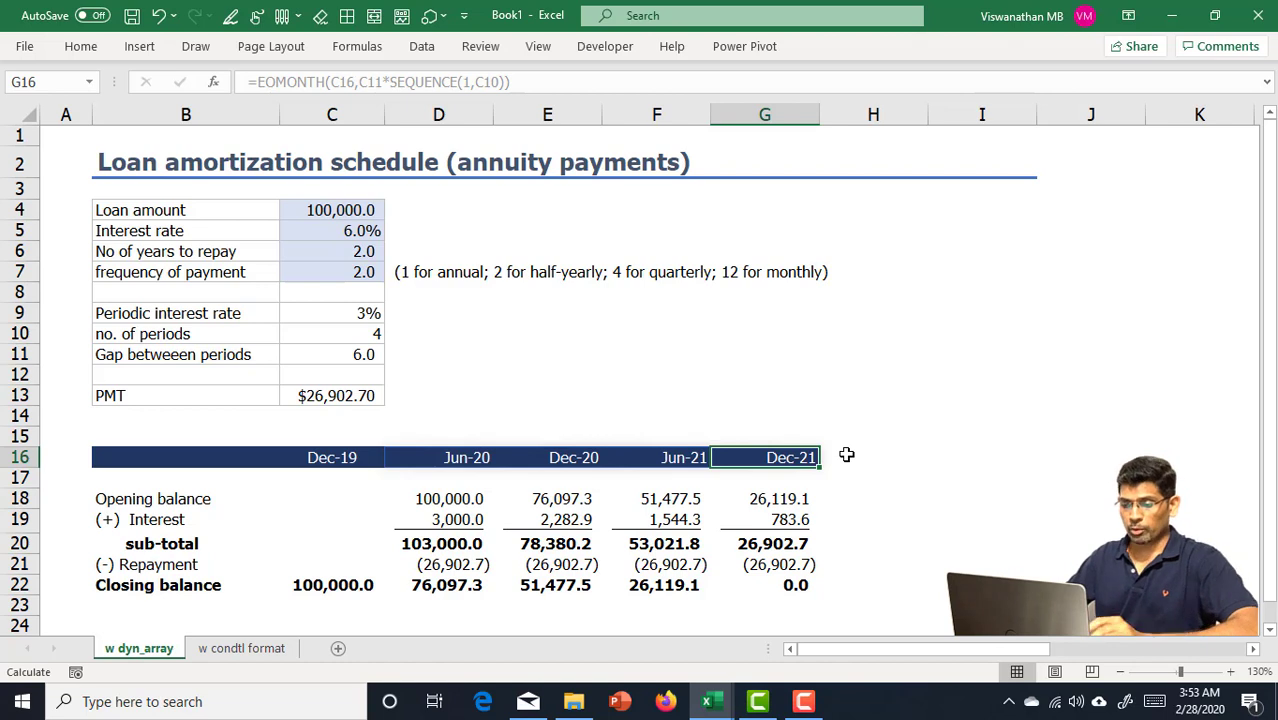
{"action": "left_click", "coordinate": [429, 587]}
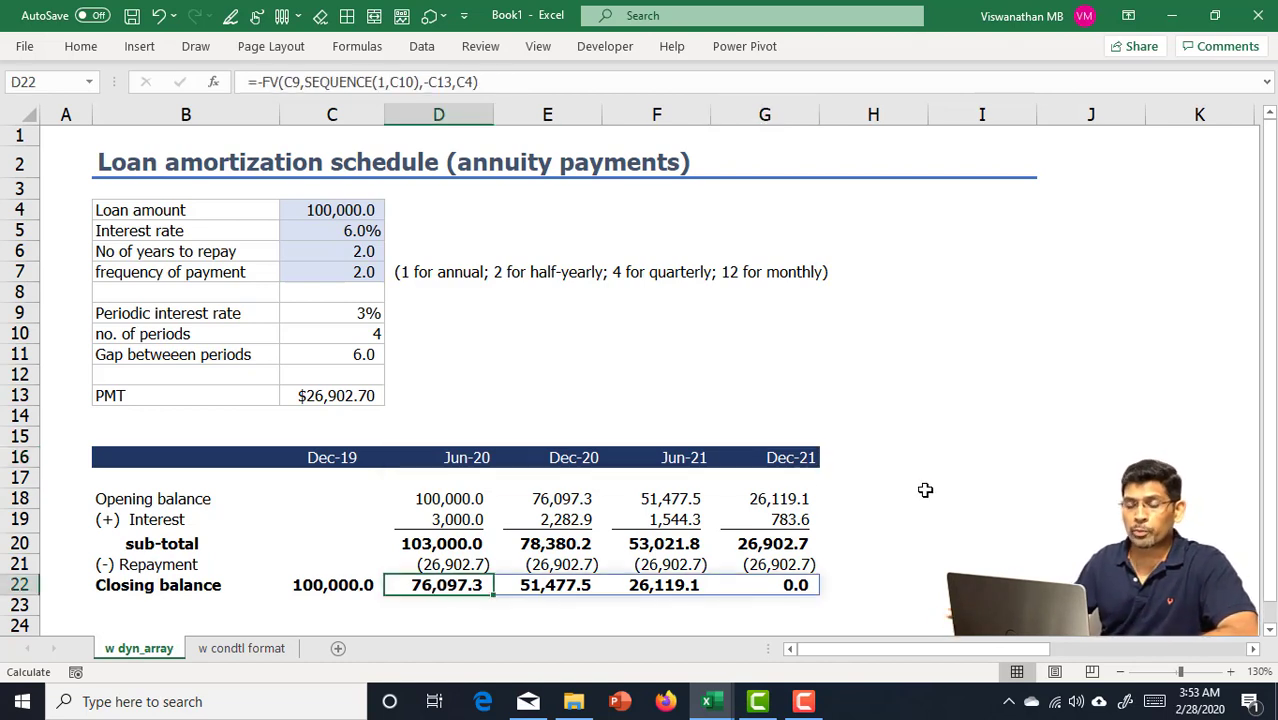
{"action": "key", "text": "F2"}
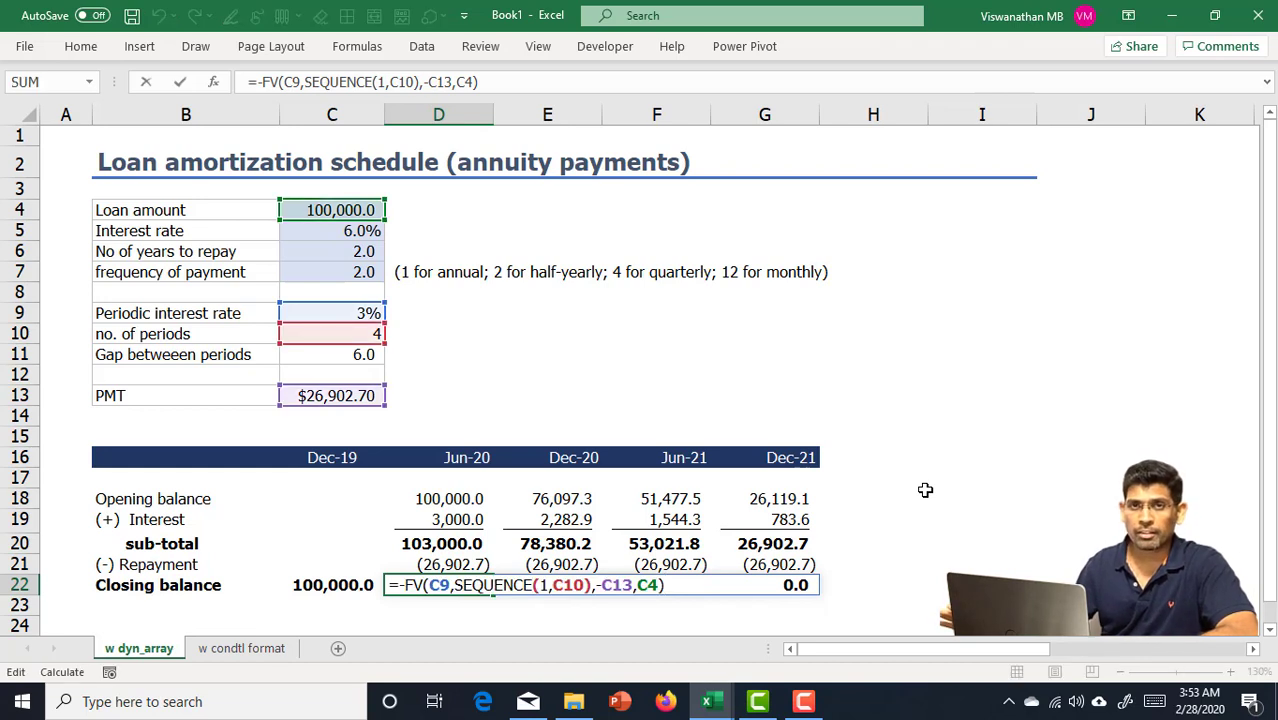
{"action": "key", "text": "Escape"}
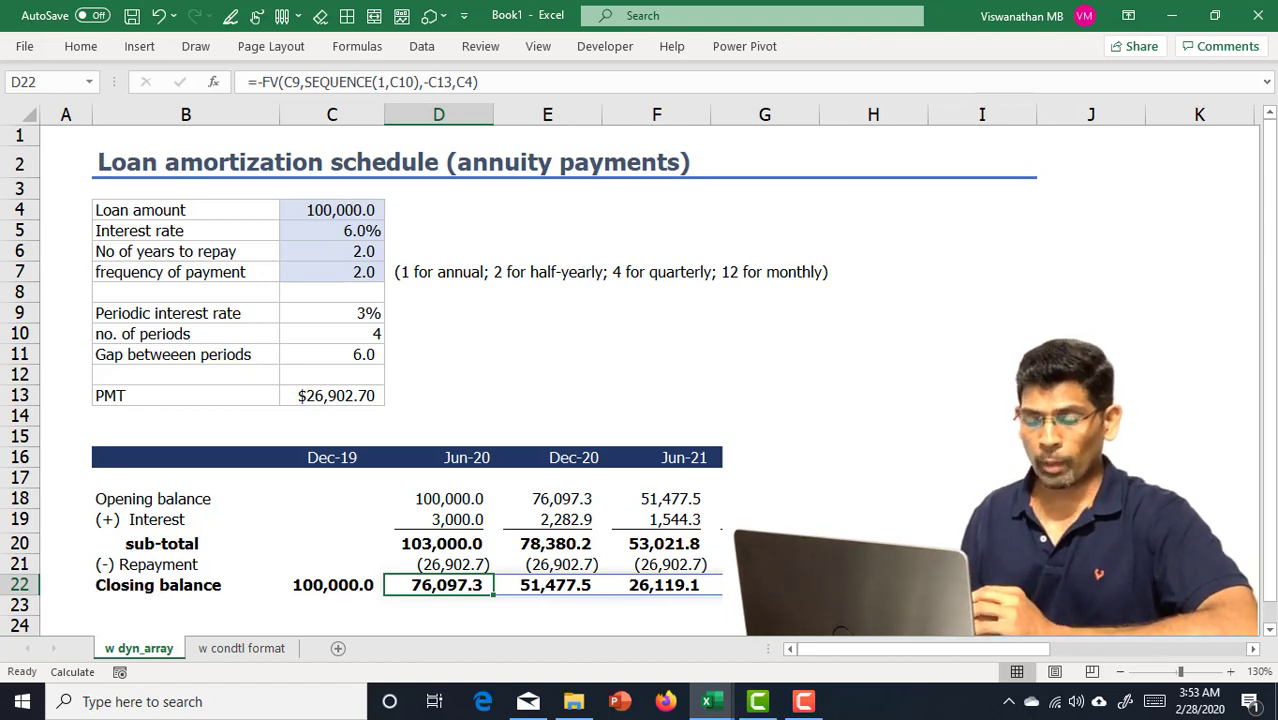
Step: Clear the dynamic array schedule in D16:H23, leaving the Dec-19 column in place
{"action": "left_click", "coordinate": [476, 457]}
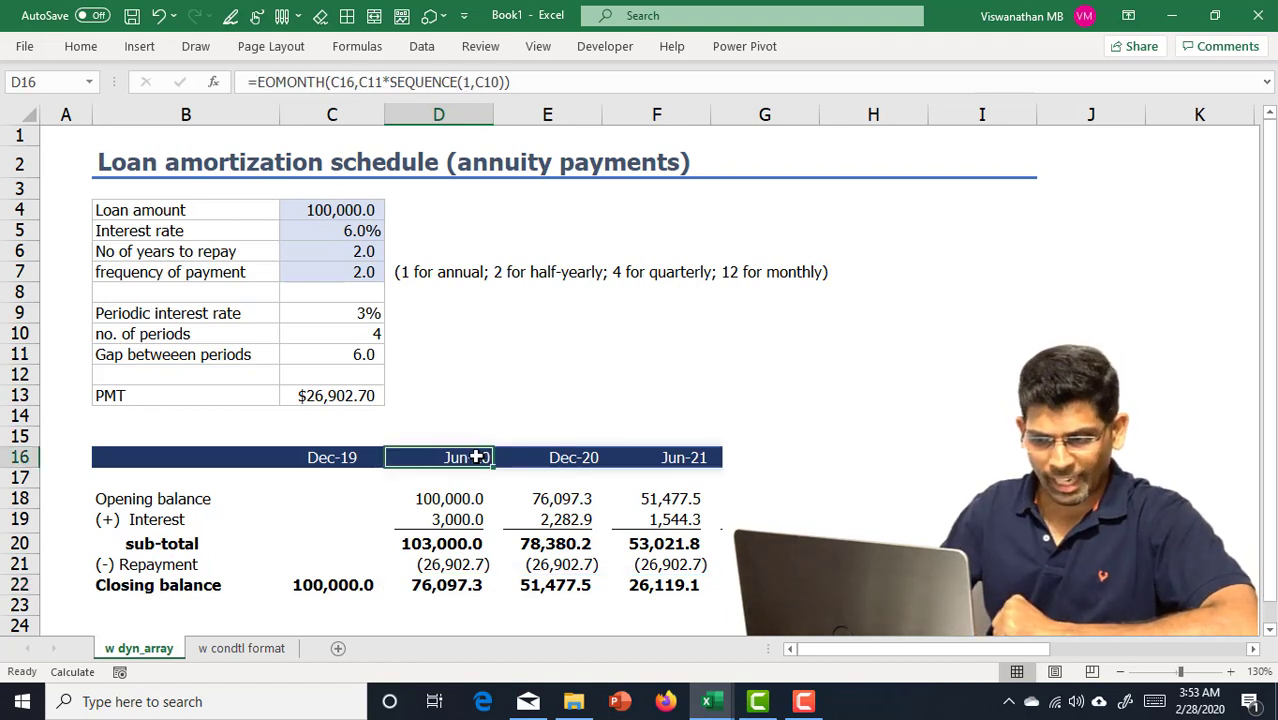
{"action": "left_click_drag", "start_coordinate": [468, 462], "coordinate": [873, 605]}
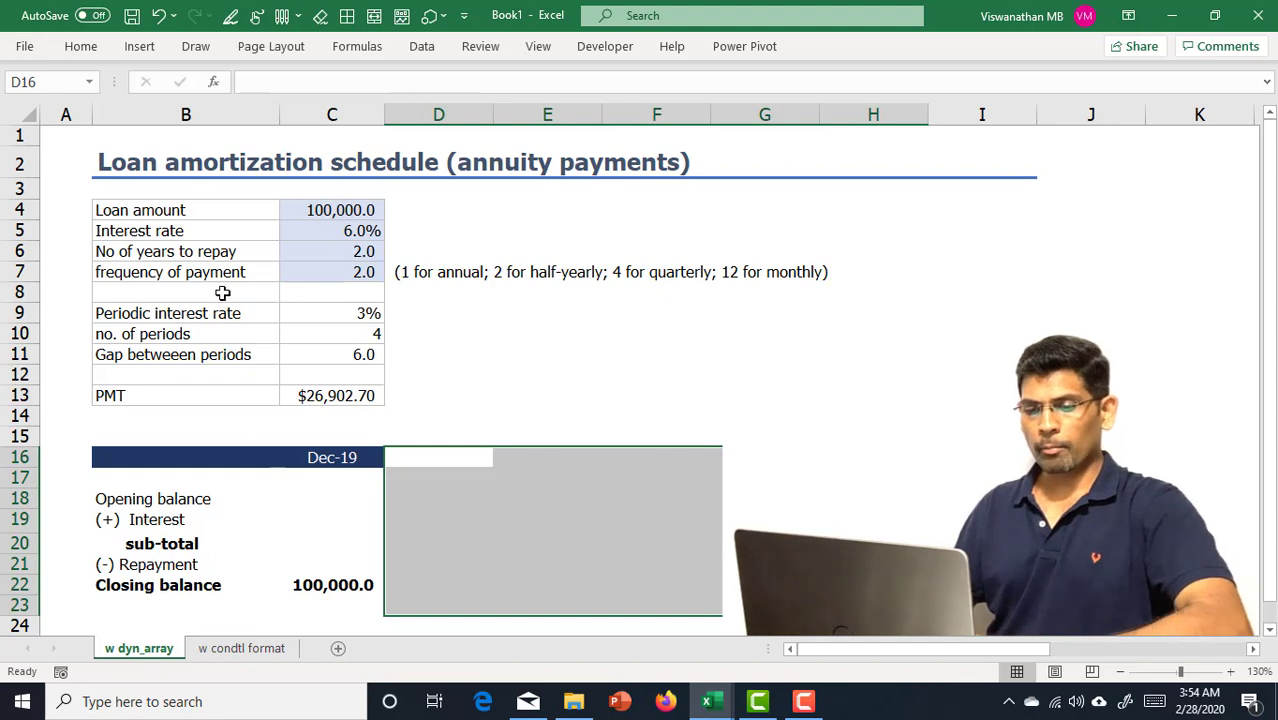
Step: Set the number of years to repay to 3 and the frequency of payment to 1
{"action": "left_click", "coordinate": [326, 266]}
{"action": "key", "text": "Up"}
{"action": "type", "text": "3"}
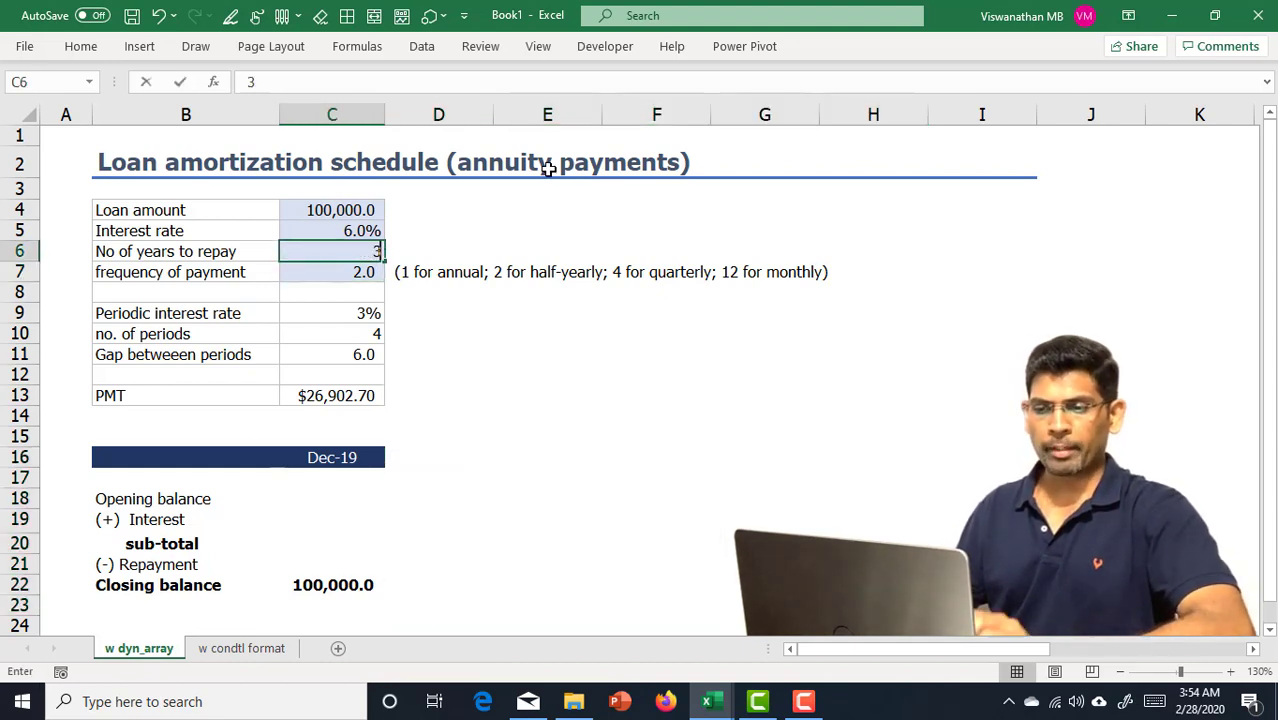
{"action": "key", "text": "Return"}
{"action": "type", "text": "1"}
{"action": "key", "text": "Return"}
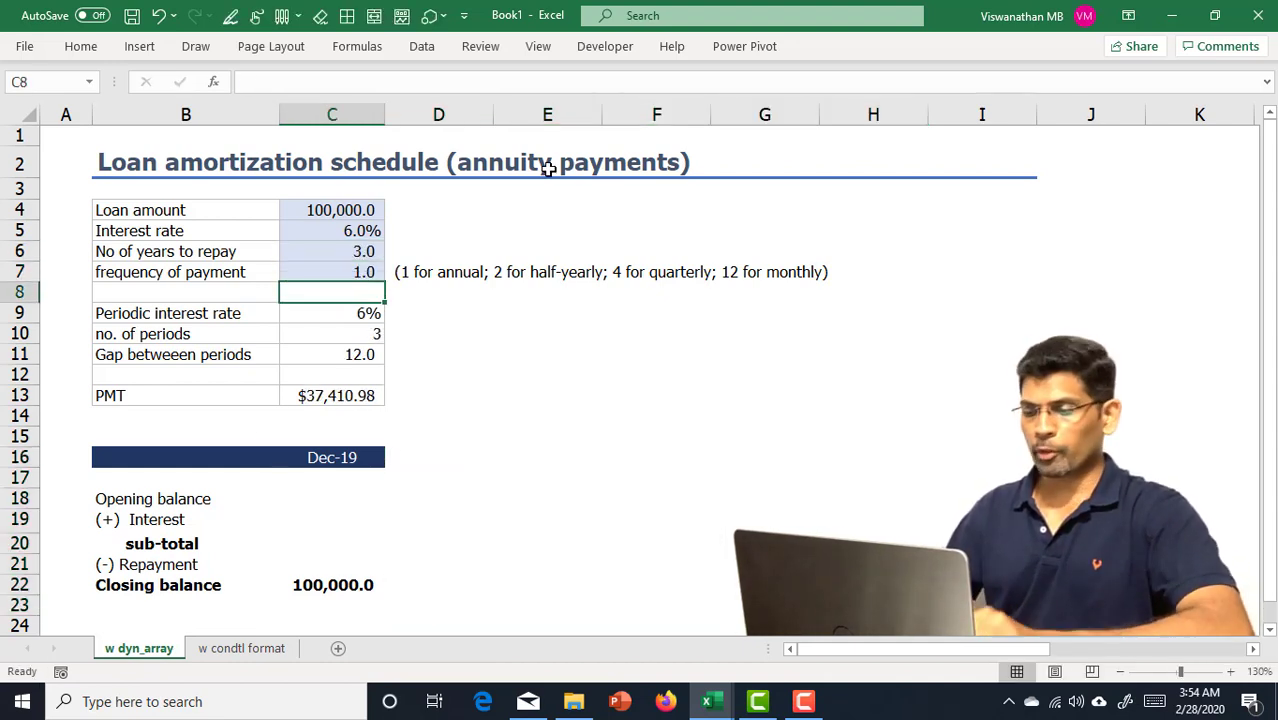
Step: Enter =EOMONTH(C16,C11) in D16 to calculate the first payment date from the starting date and period gap
{"action": "left_click", "coordinate": [405, 450]}
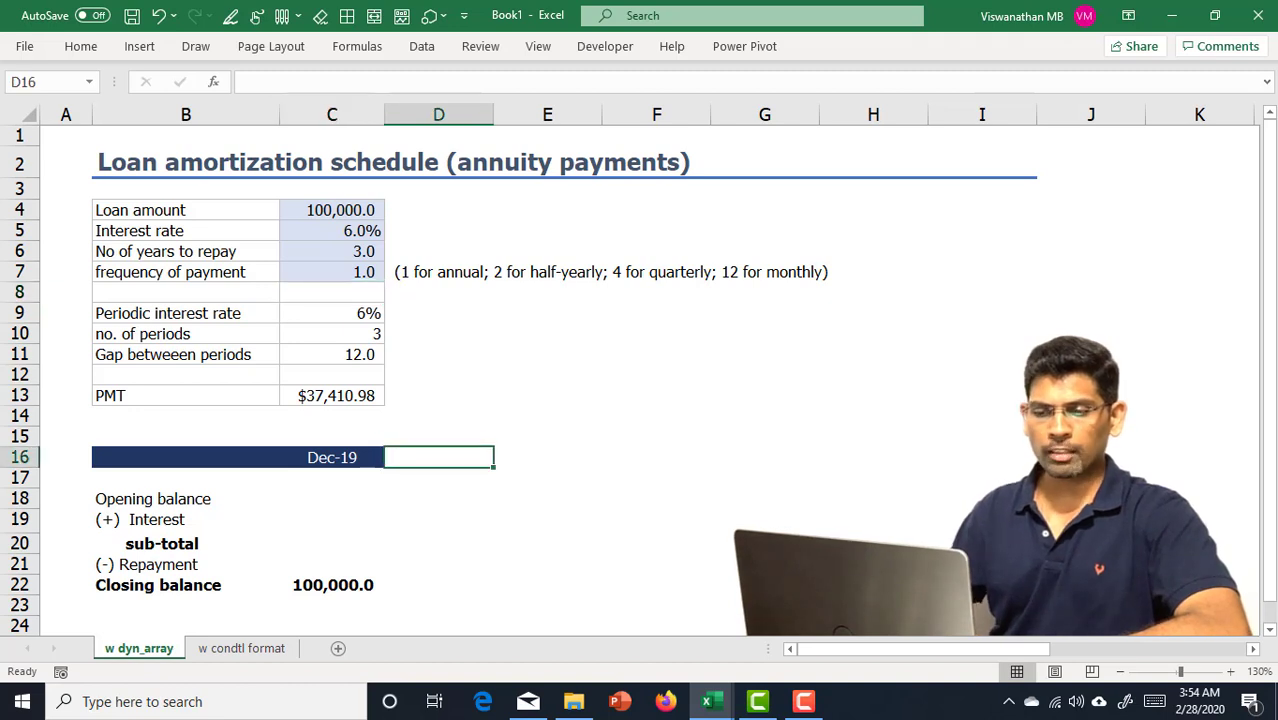
{"action": "type", "text": "=eomo"}
{"action": "key", "text": "Tab"}
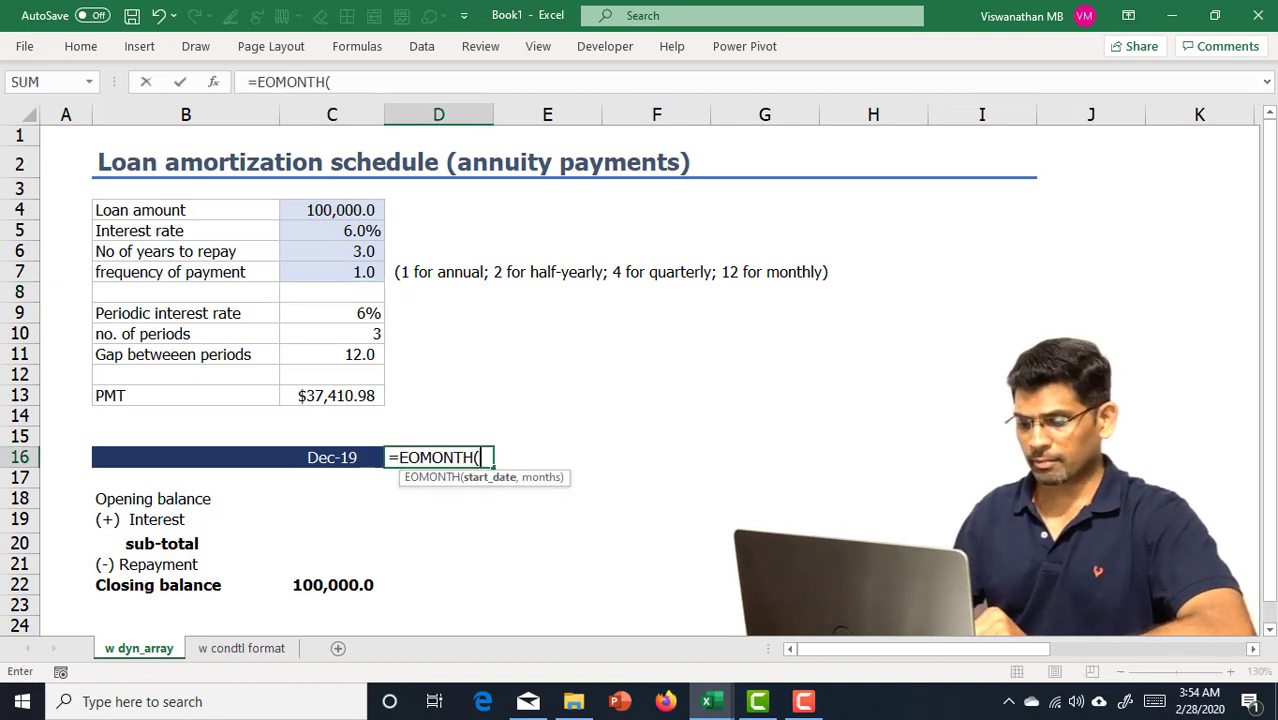
{"action": "key", "text": "Left"}
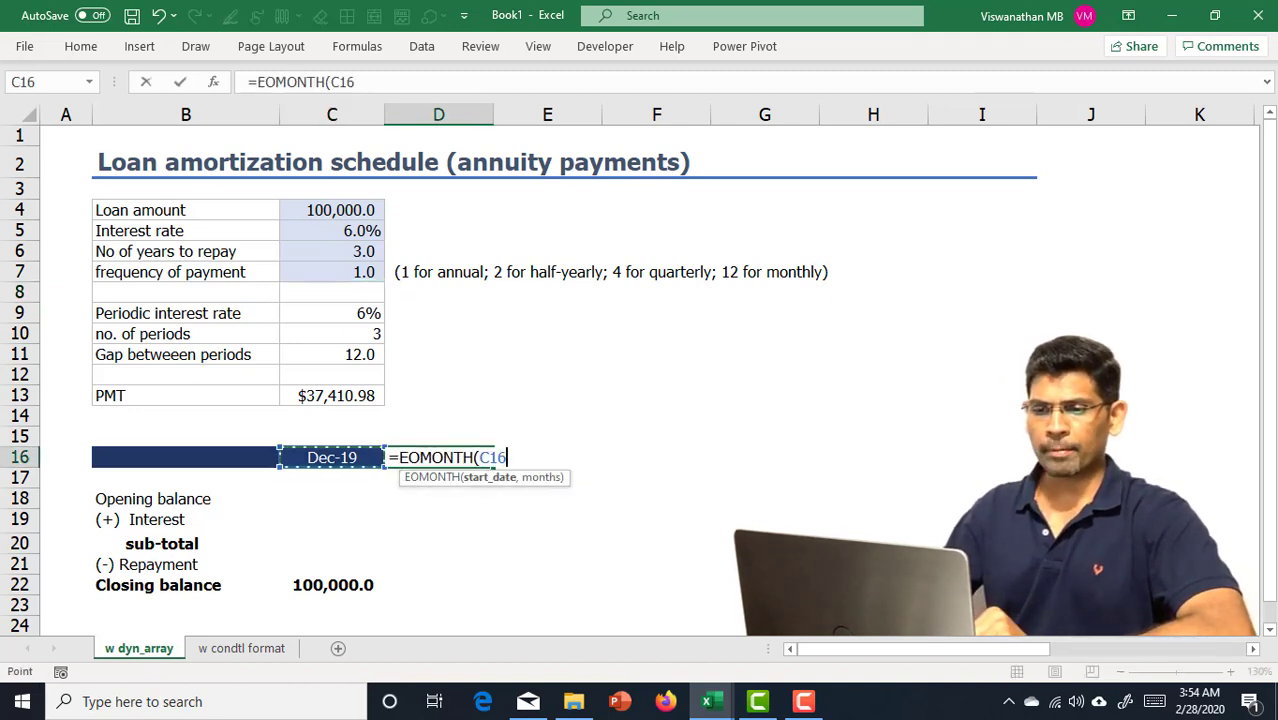
{"action": "type", "text": ","}
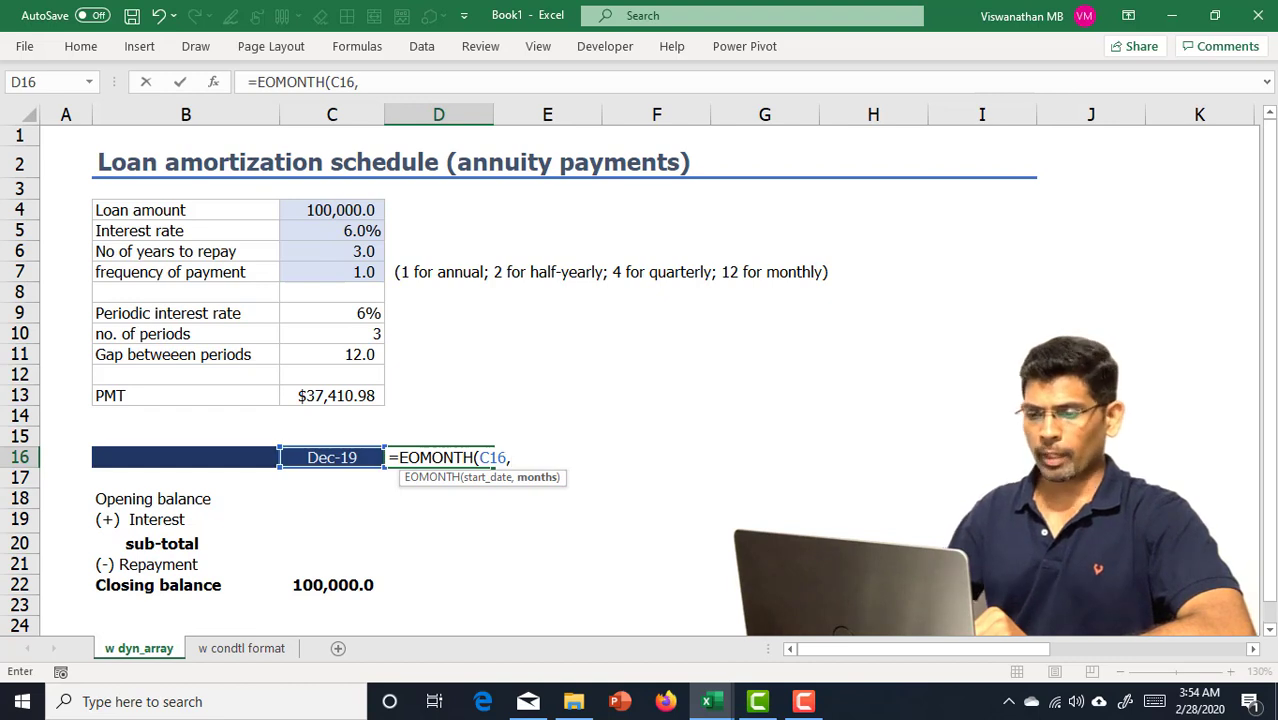
{"action": "left_click", "coordinate": [337, 352]}
{"action": "type", "text": ")"}
{"action": "key", "text": "Return"}
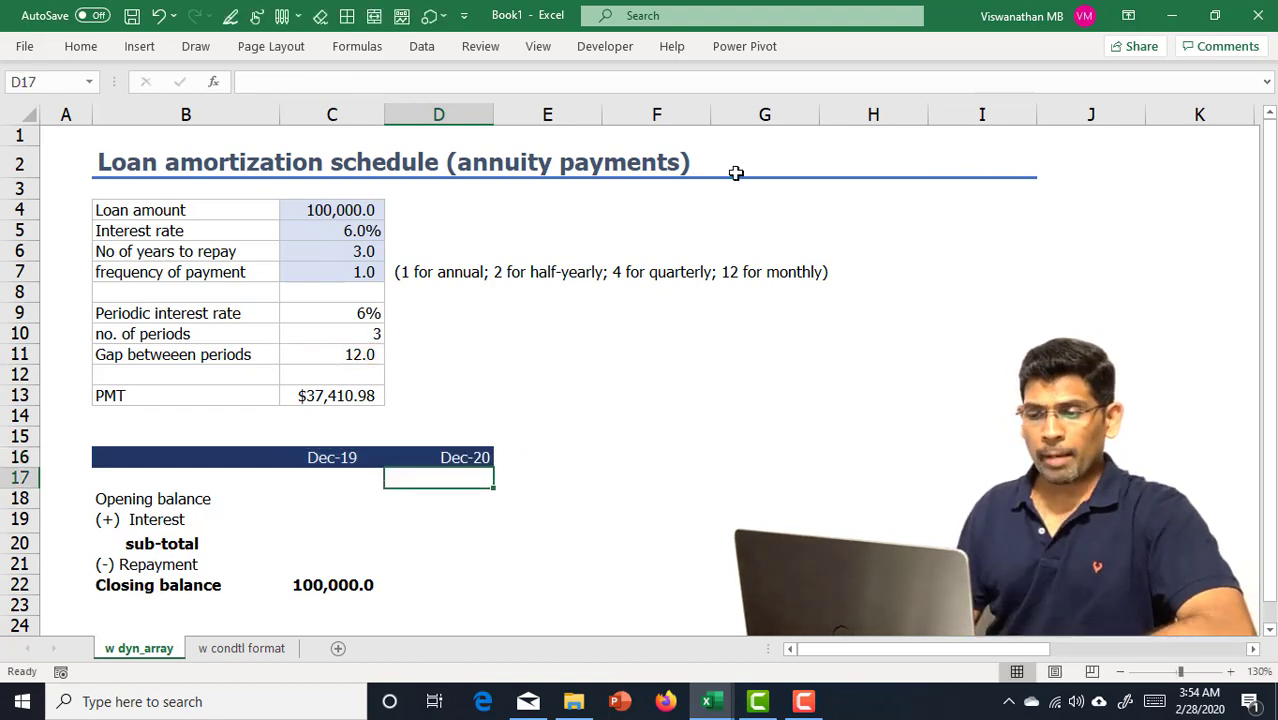
Step: Make the period gap reference in D16 absolute so the formula reads =EOMONTH(C16,$C$11)
{"action": "key", "text": "Up"}
{"action": "key", "text": "F2"}
{"action": "key", "text": "Left"}
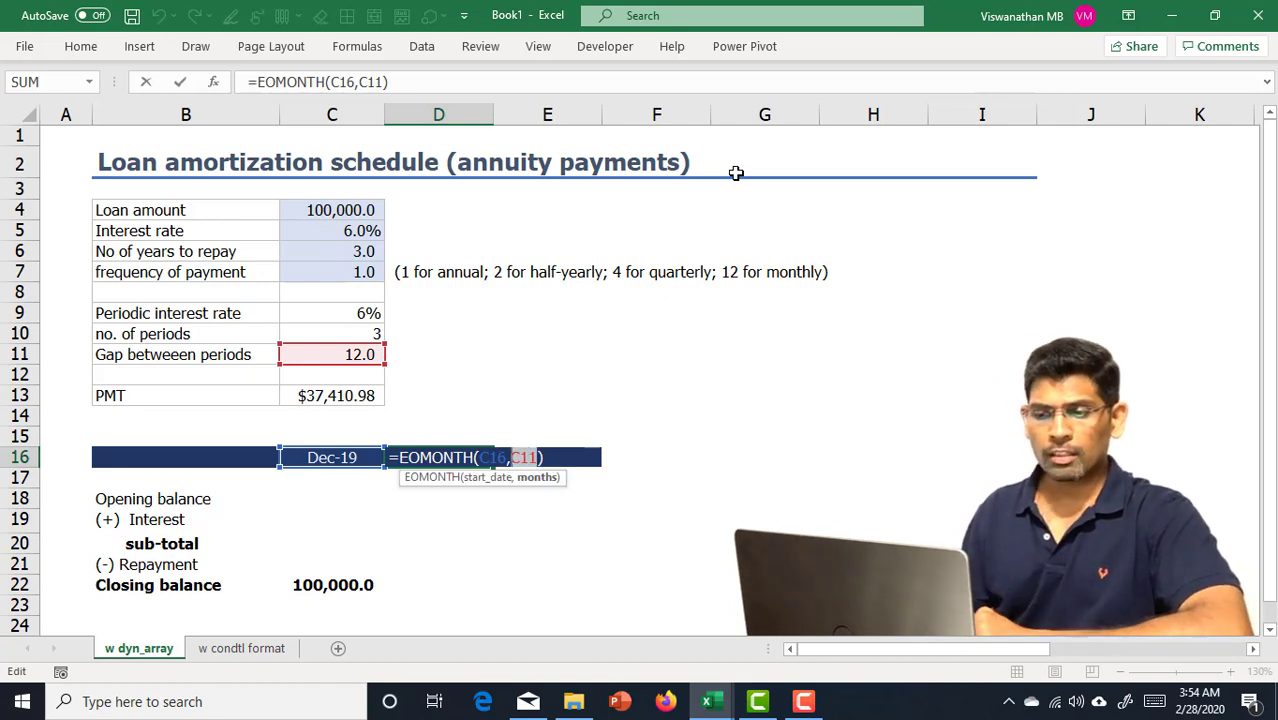
{"action": "key", "text": "F4"}
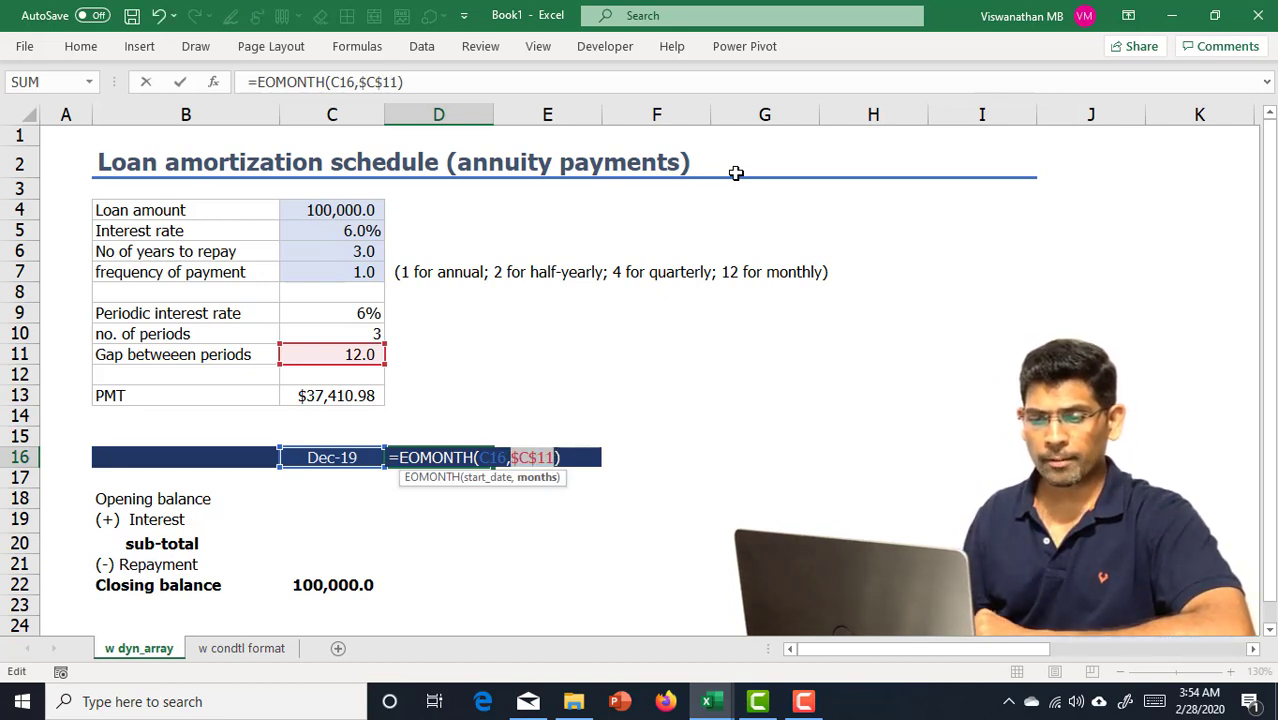
{"action": "key", "text": "Return"}
Step: Link the Dec-20 opening balance in D18 to the Dec-19 closing balance with =C22
{"action": "key", "text": "Down"}
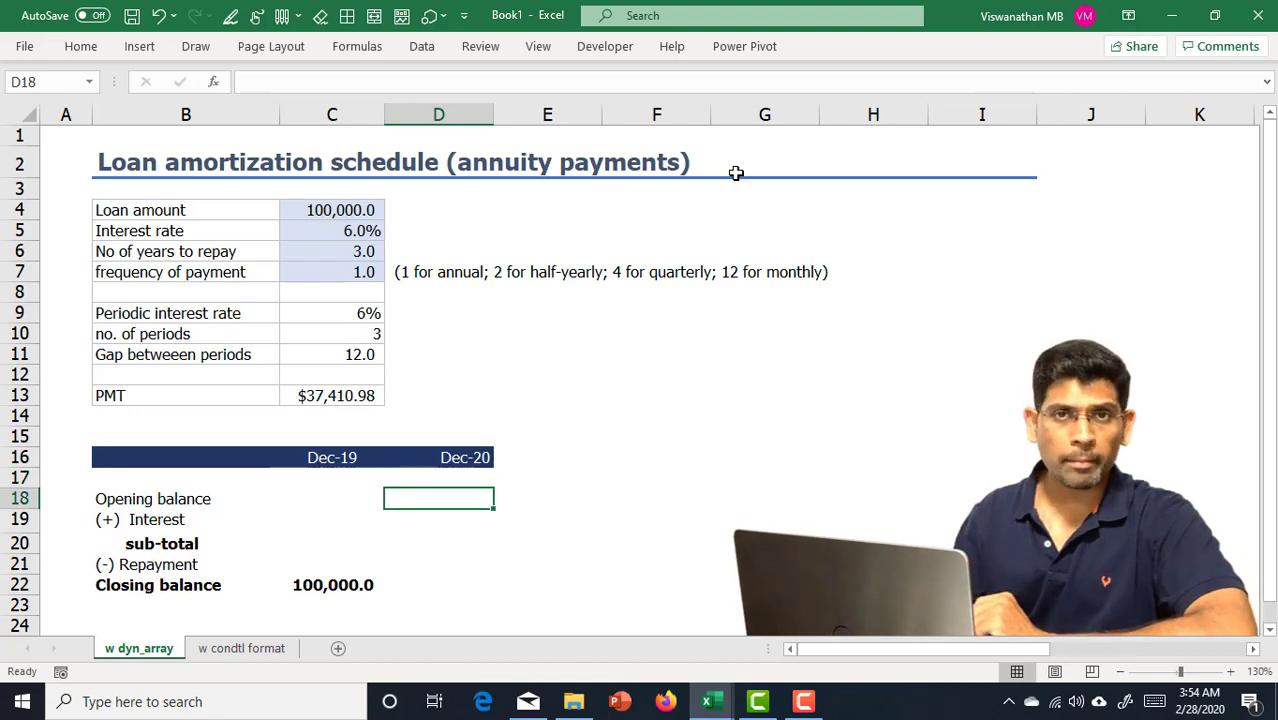
{"action": "type", "text": "="}
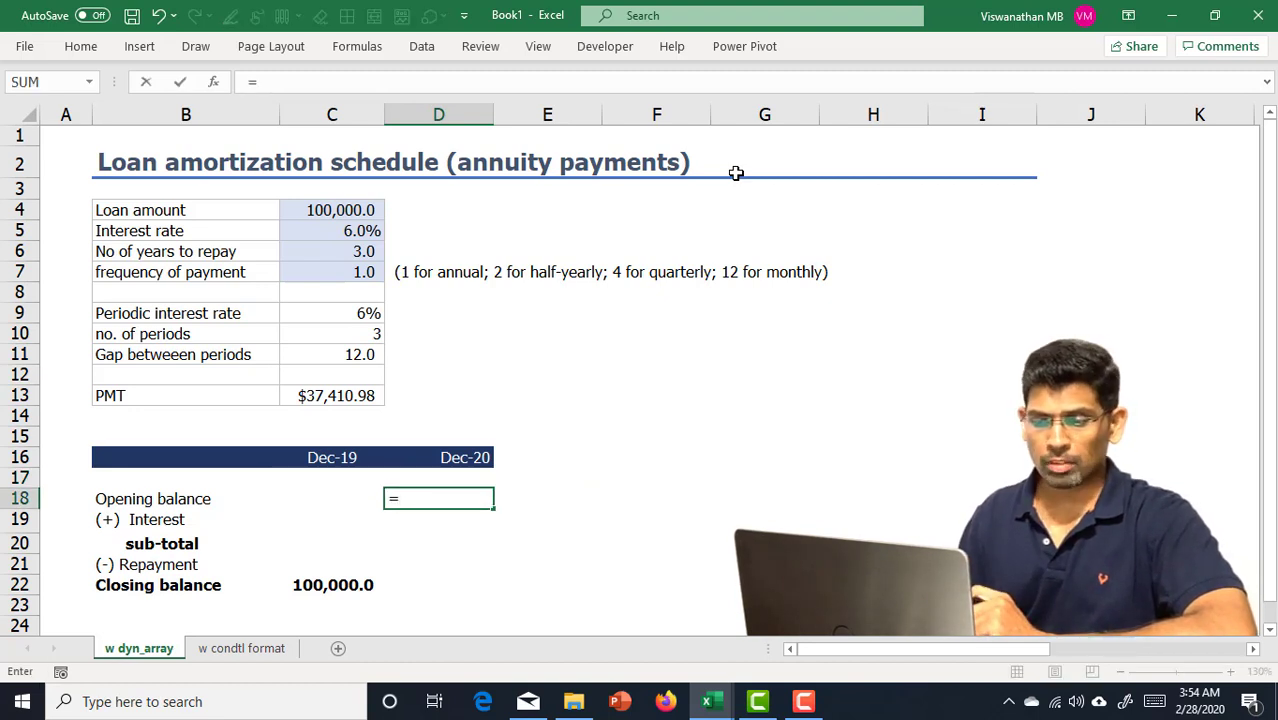
{"action": "key", "text": "Down"}
{"action": "key", "text": "Down"}
{"action": "key", "text": "Down"}
{"action": "key", "text": "Down"}
{"action": "key", "text": "Left"}
{"action": "key", "text": "Return"}
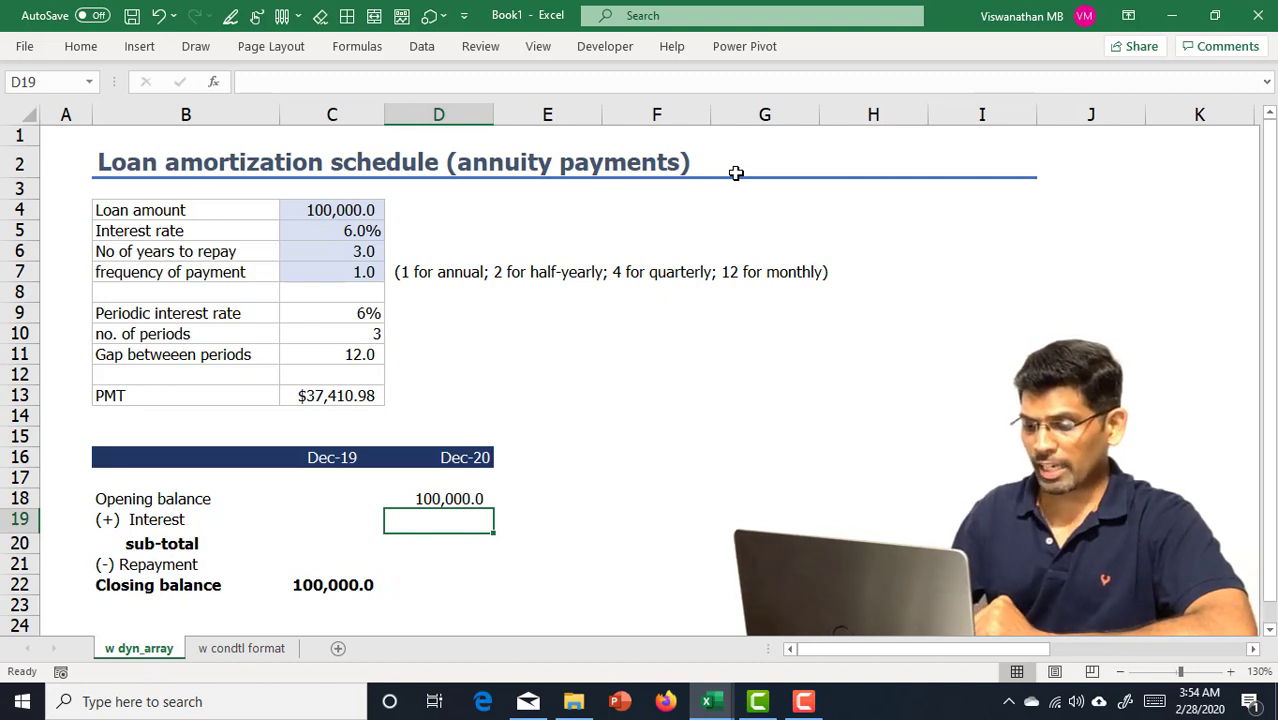
Step: Calculate the Dec-20 interest in D19 with =D18*$C$9, keeping the periodic interest rate reference absolute
{"action": "type", "text": "="}
{"action": "key", "text": "Up"}
{"action": "type", "text": "*"}
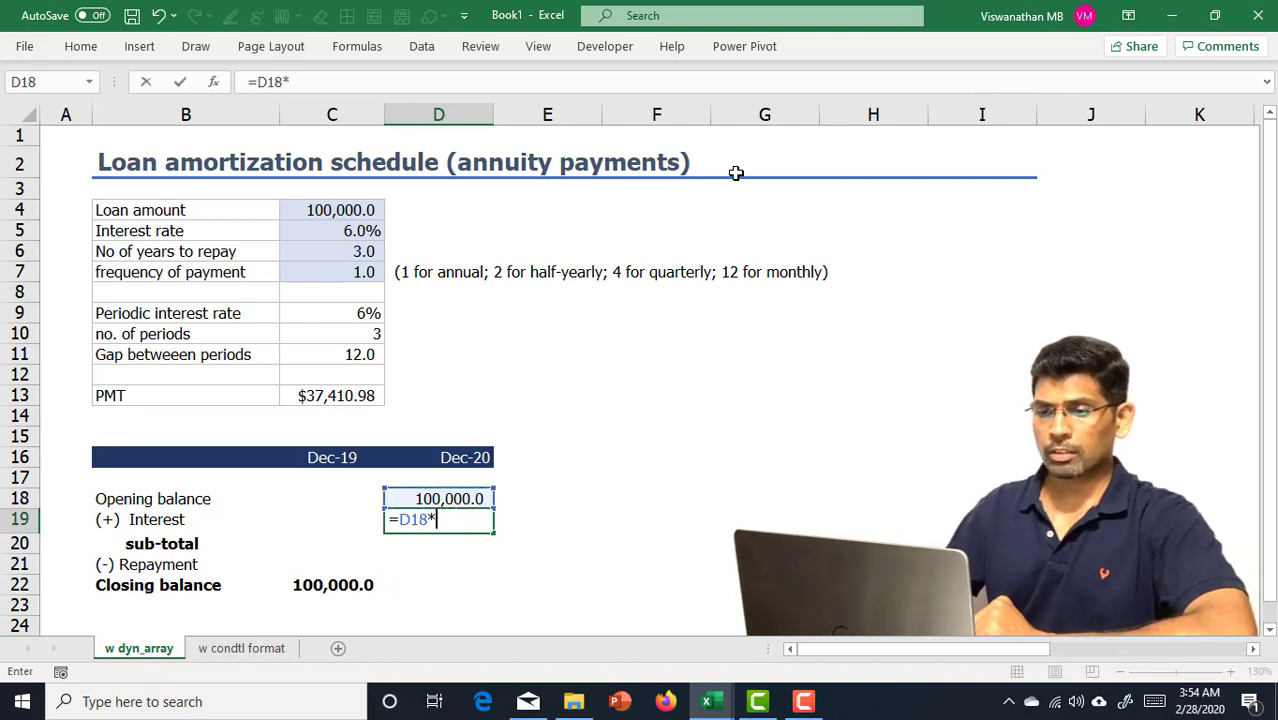
{"action": "left_click", "coordinate": [362, 314]}
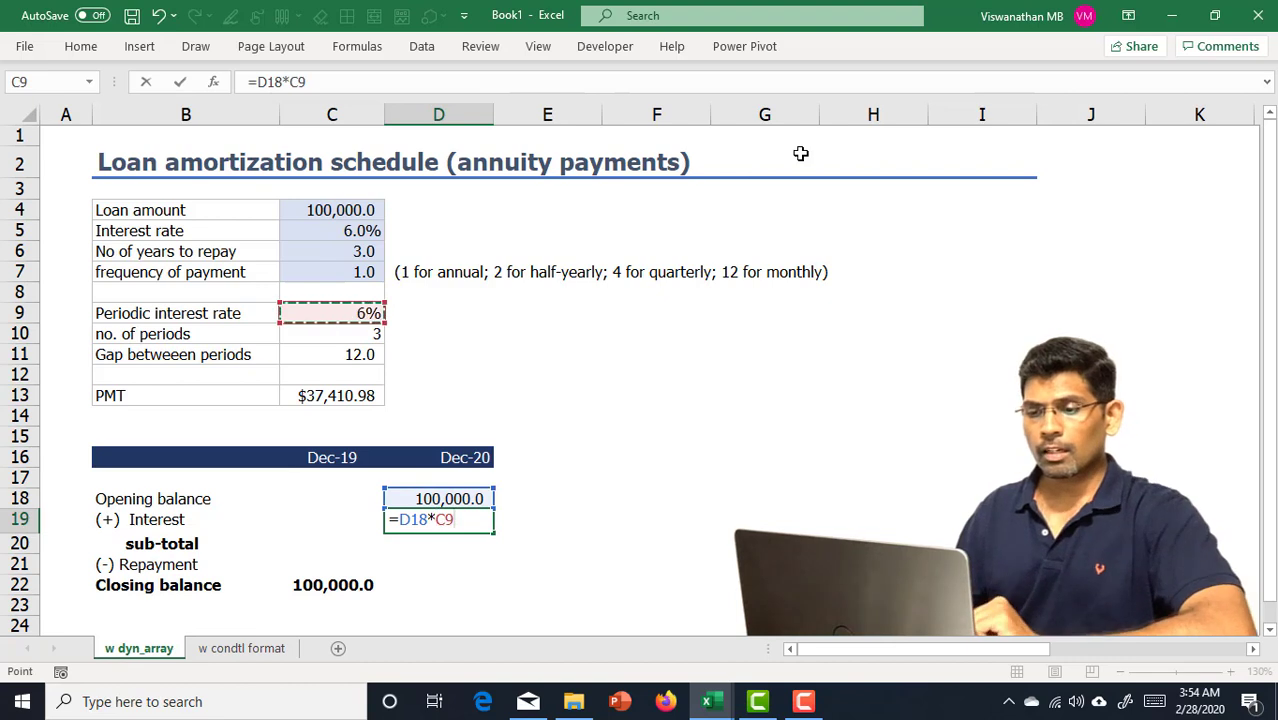
{"action": "key", "text": "F4"}
{"action": "key", "text": "Return"}
{"action": "key", "text": "Up"}
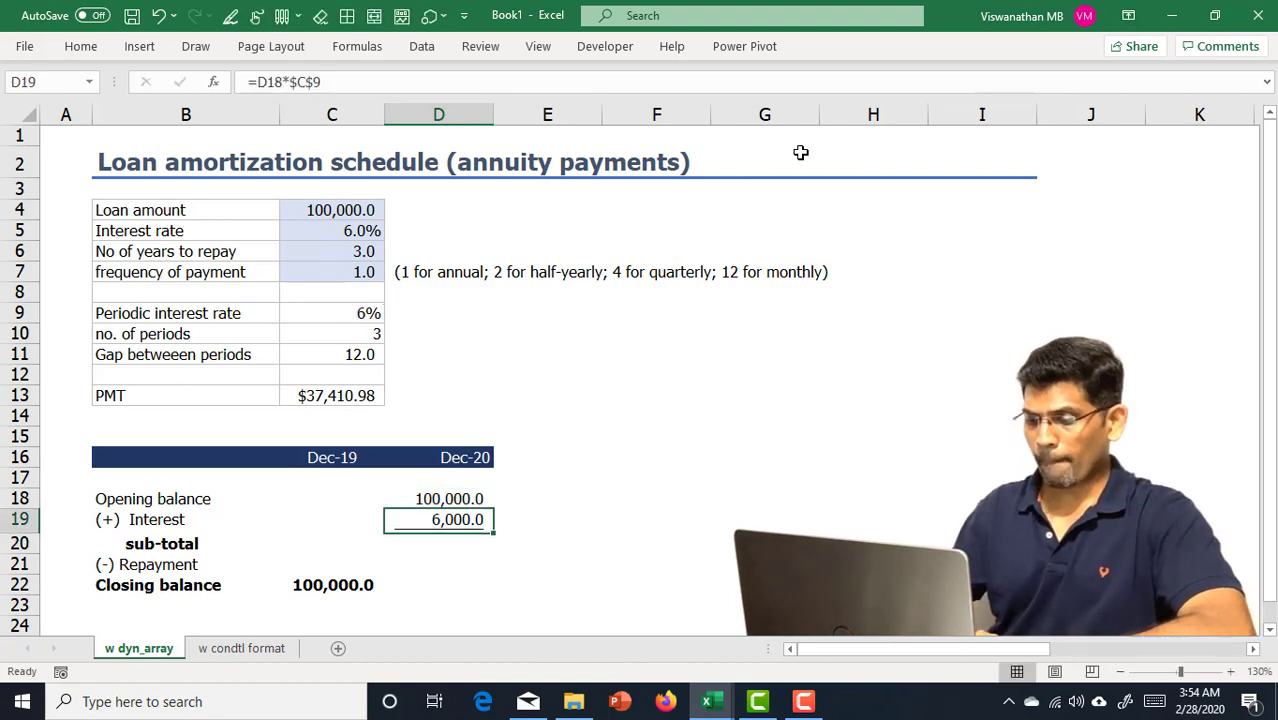
Step: Calculate the Dec-20 sub-total in D20 with =SUM(D18:D19)
{"action": "key", "text": "Down"}
{"action": "type", "text": "=sum("}
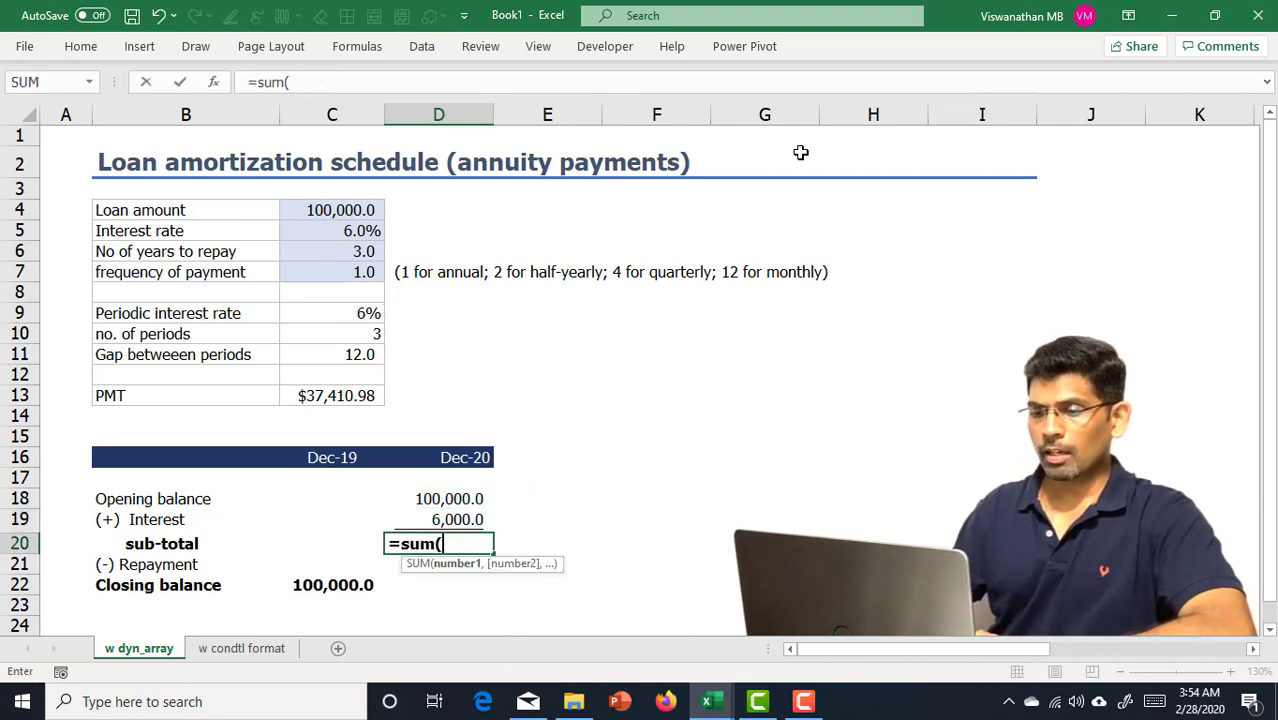
{"action": "key", "text": "Up"}
{"action": "key", "text": "shift+Up"}
{"action": "type", "text": ")"}
{"action": "key", "text": "Return"}
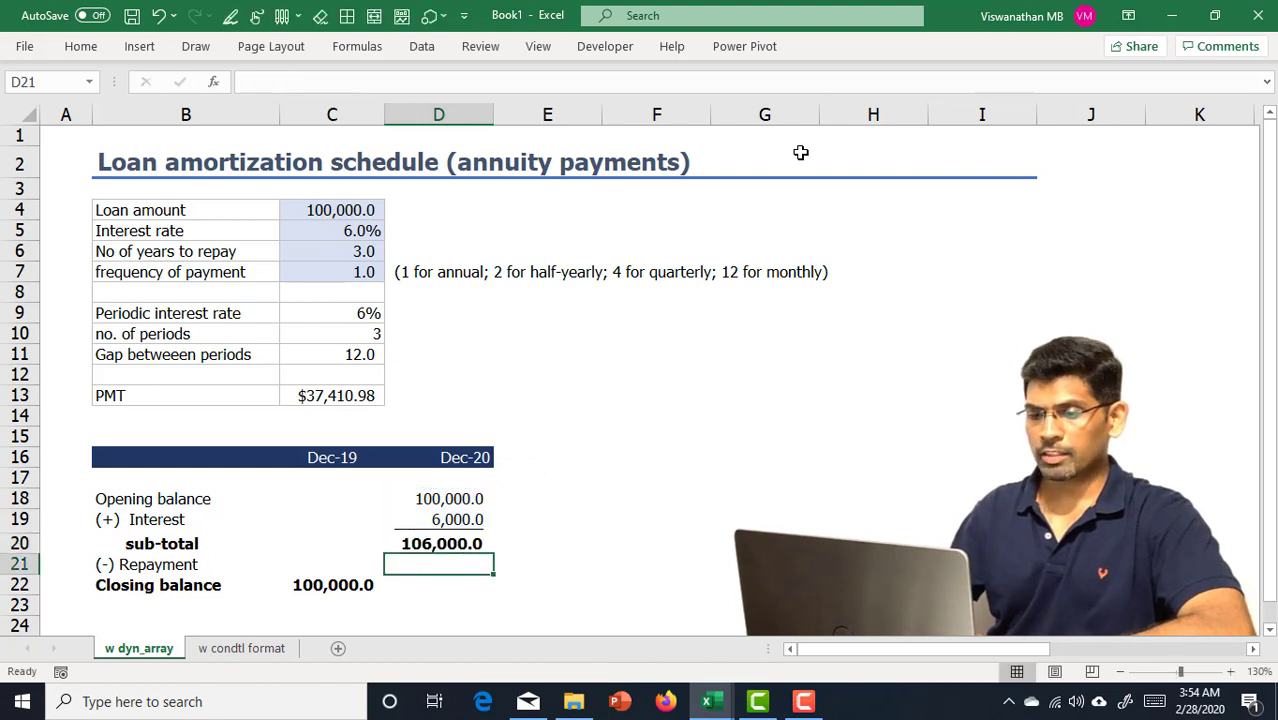
Step: Enter the Dec-20 repayment in D21 as the negative PMT, -$C$13, with an absolute reference
{"action": "type", "text": "-"}
{"action": "key", "text": "Up"}
{"action": "key", "text": "Up"}
{"action": "key", "text": "Up"}
{"action": "key", "text": "Up"}
{"action": "key", "text": "Up"}
{"action": "key", "text": "Up"}
{"action": "key", "text": "Up"}
{"action": "key", "text": "Up"}
{"action": "key", "text": "Left"}
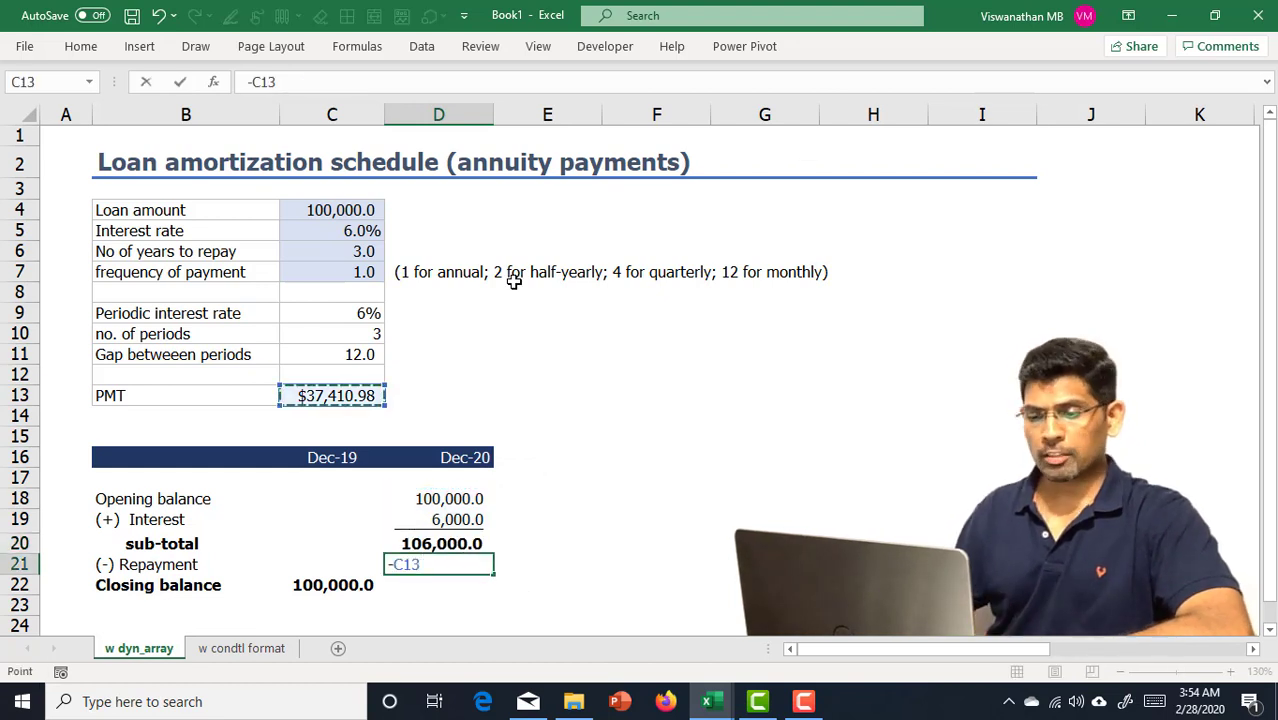
{"action": "key", "text": "F4"}
{"action": "key", "text": "Return"}
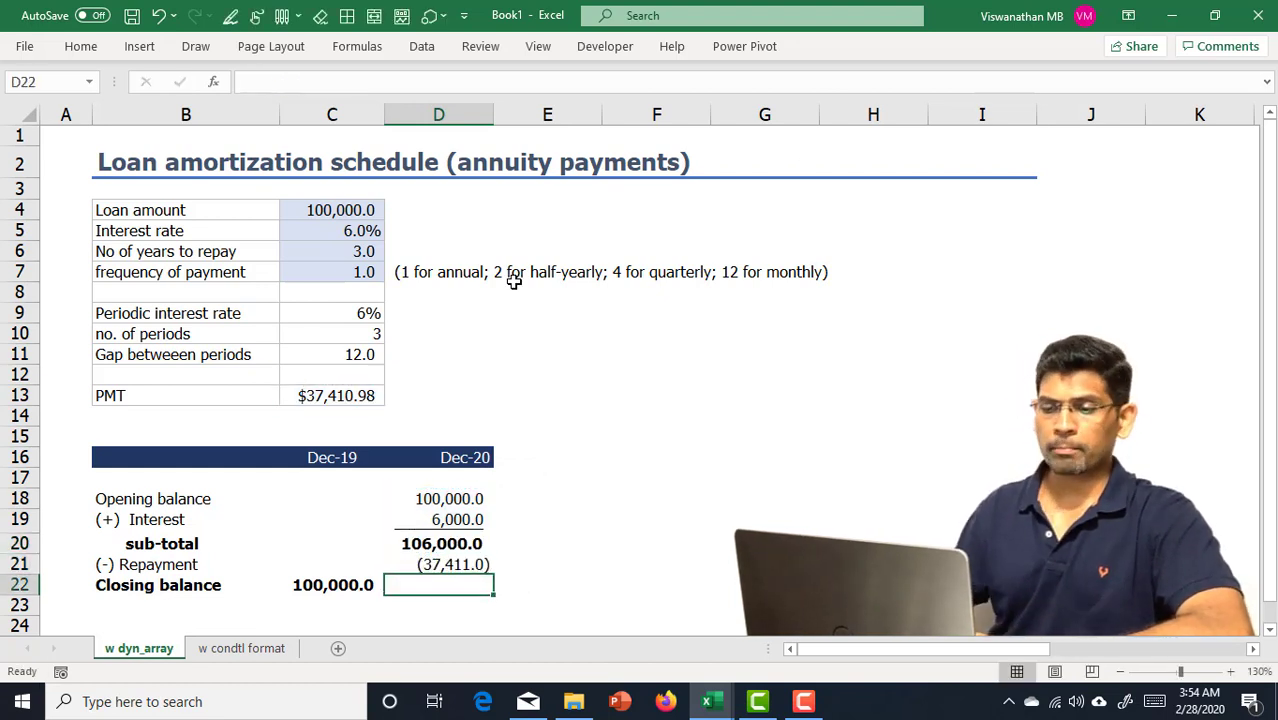
Step: Calculate the Dec-20 closing balance in D22 with =SUM(D20:D21)
{"action": "type", "text": "=sum("}
{"action": "key", "text": "Up"}
{"action": "key", "text": "shift+Up"}
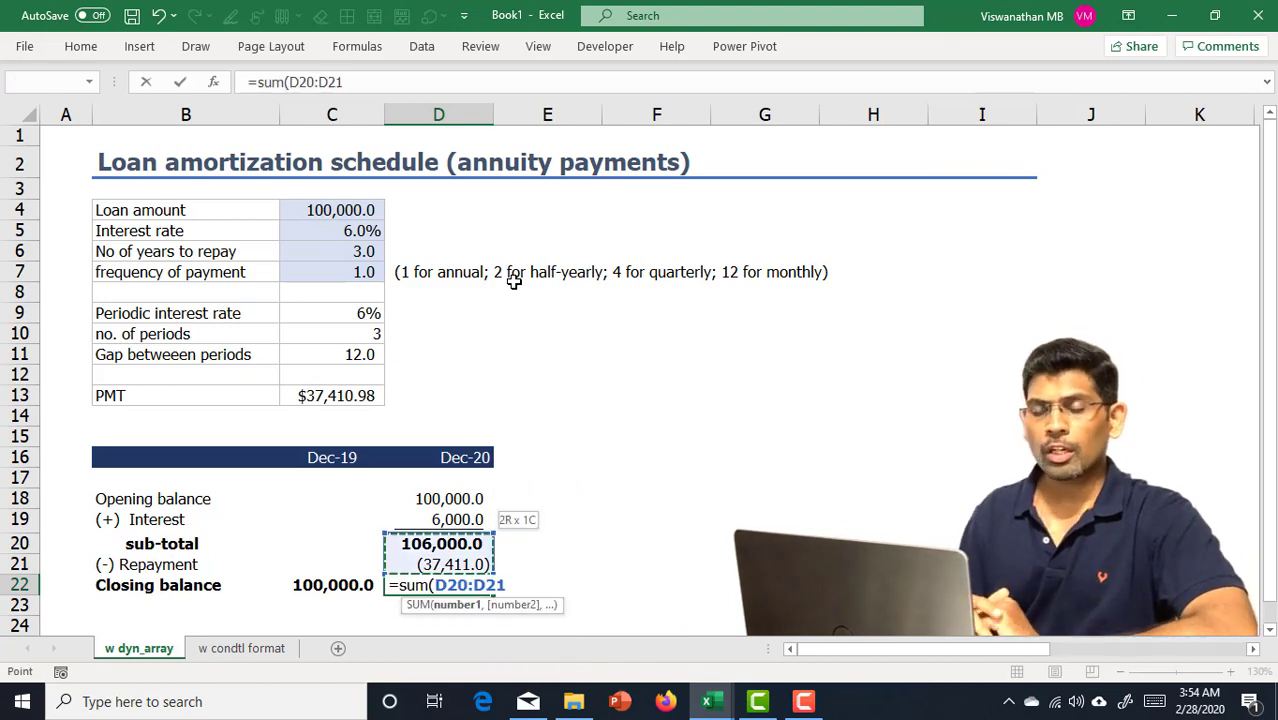
{"action": "type", "text": ")"}
{"action": "key", "text": "Return"}
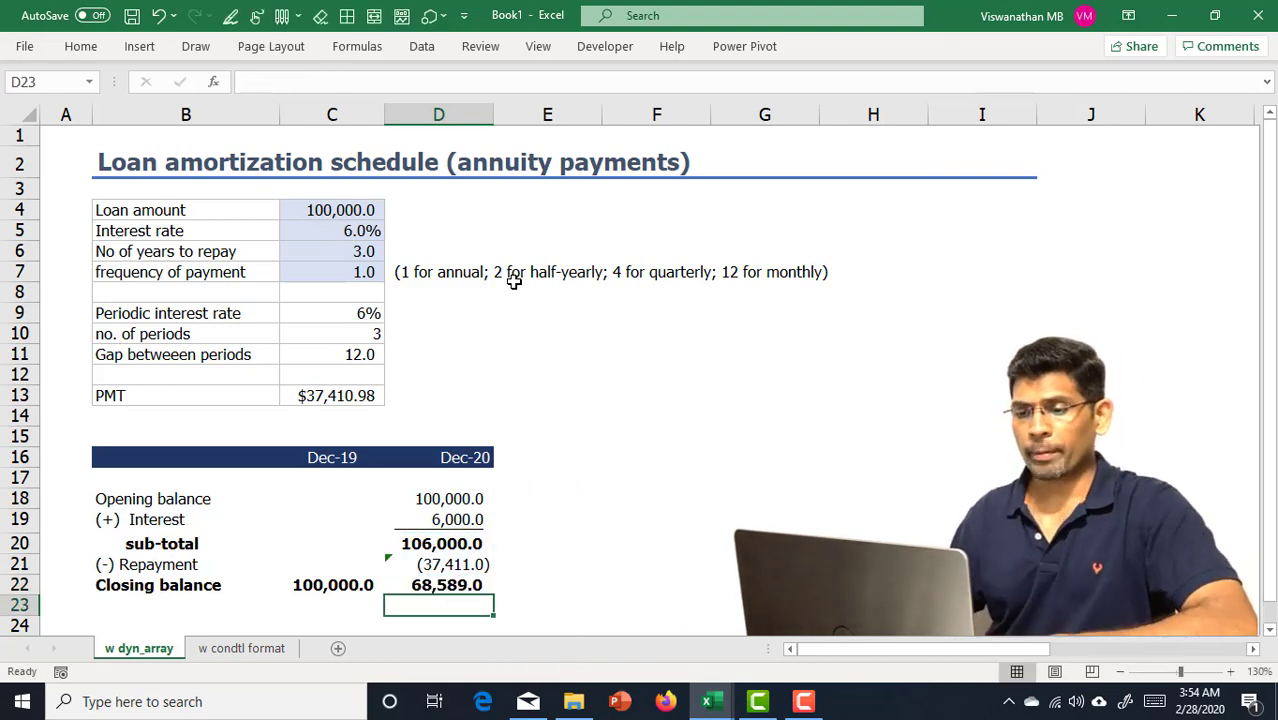
Step: Copy the Dec-20 column, D16:D22, across columns E and F to extend the schedule by two more periods
{"action": "key", "text": "Up"}
{"action": "key", "text": "shift+Up"}
{"action": "key", "text": "shift+Up"}
{"action": "key", "text": "shift+Up"}
{"action": "key", "text": "shift+Up"}
{"action": "key", "text": "shift+Up"}
{"action": "key", "text": "shift+Up"}
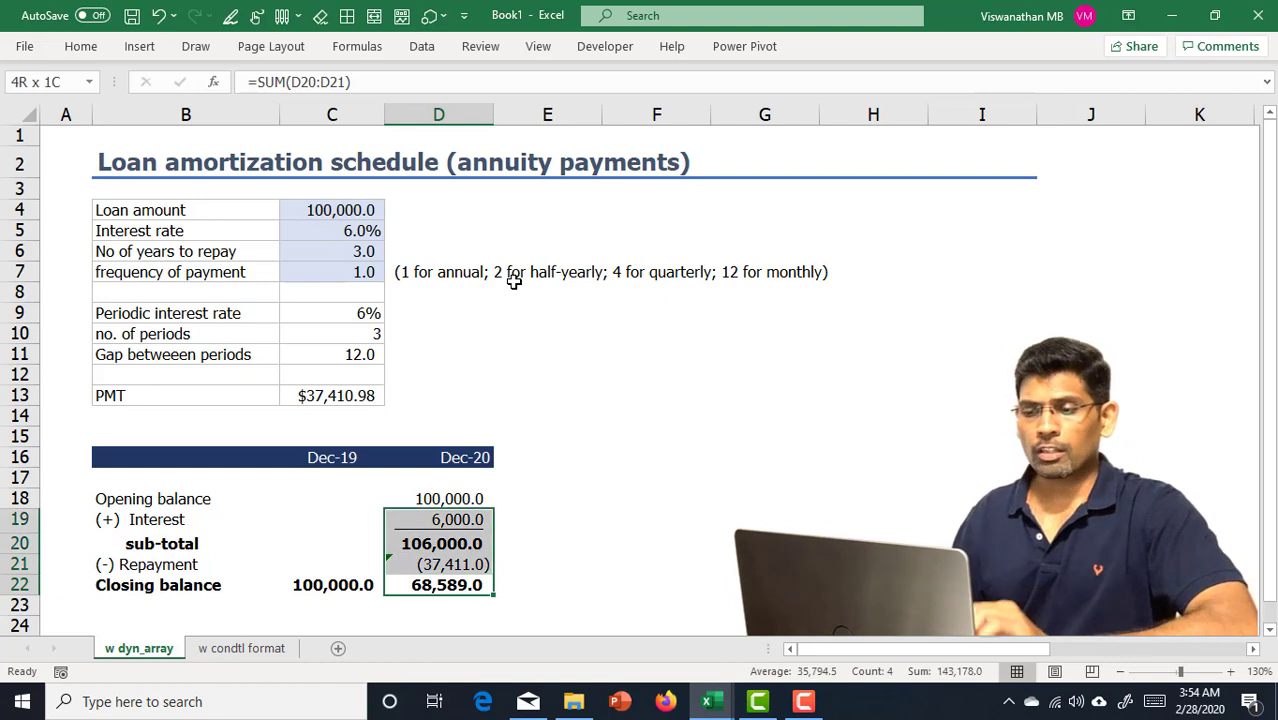
{"action": "key", "text": "ctrl+c"}
{"action": "key", "text": "shift+Right"}
{"action": "key", "text": "shift+Right"}
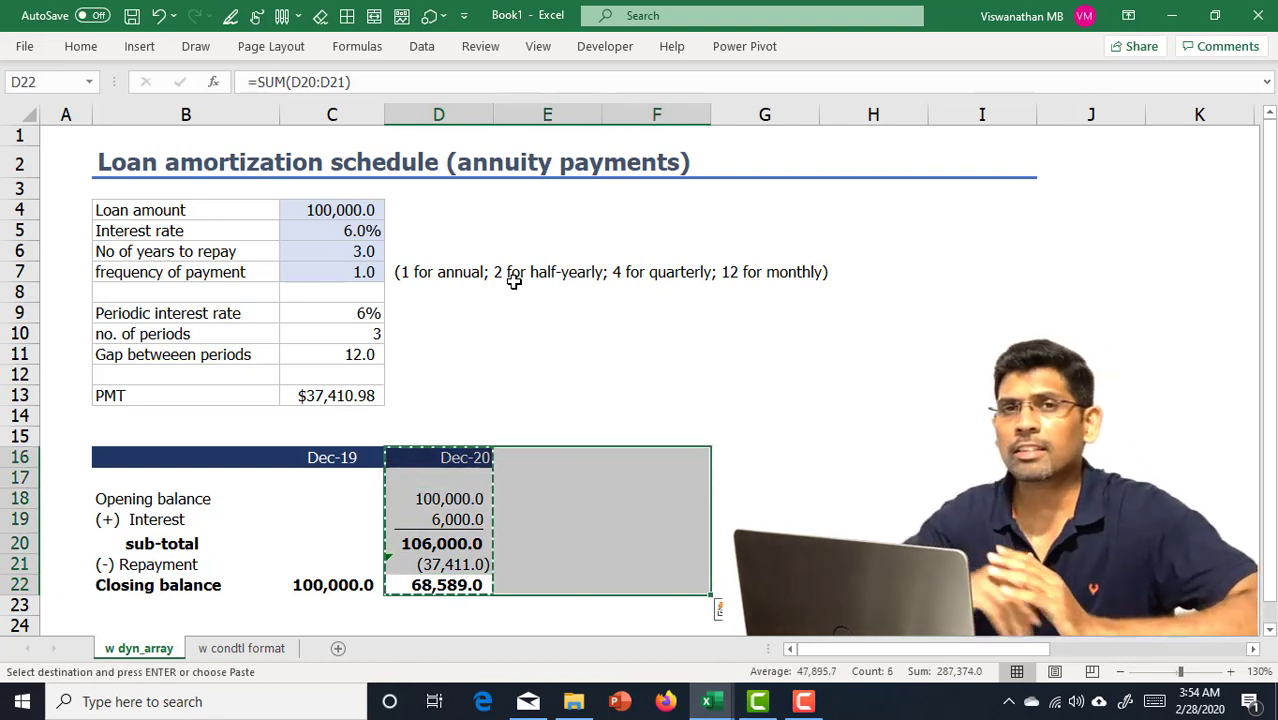
{"action": "key", "text": "Return"}
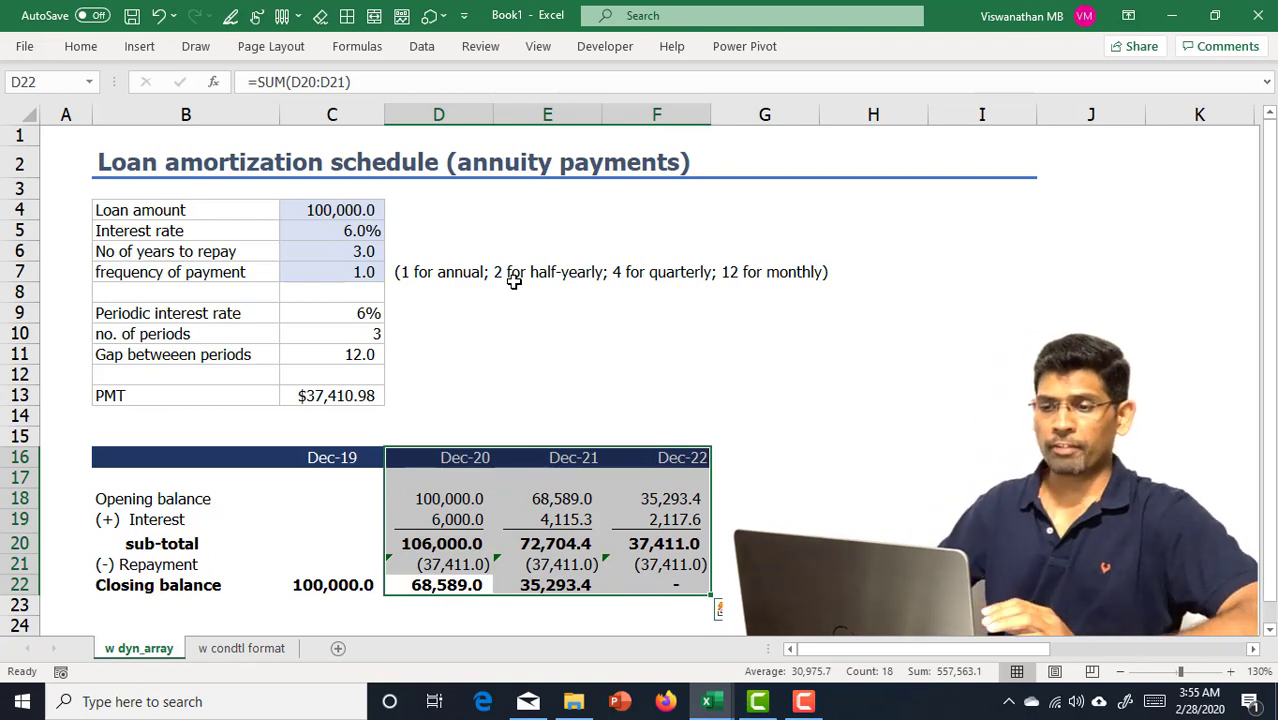
Step: Test the schedule with 5 years to repay in C6, and restore the term to 3 years
{"action": "left_click", "coordinate": [334, 250]}
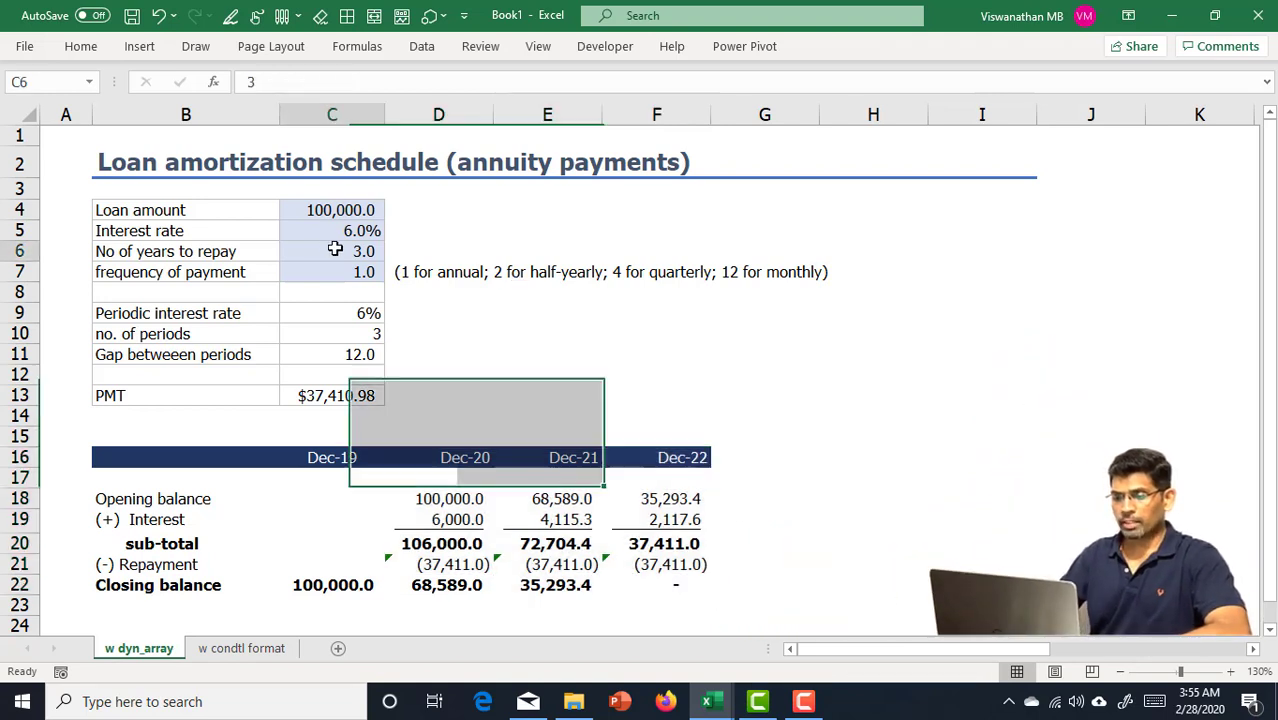
{"action": "type", "text": "5"}
{"action": "left_click", "coordinate": [660, 393]}
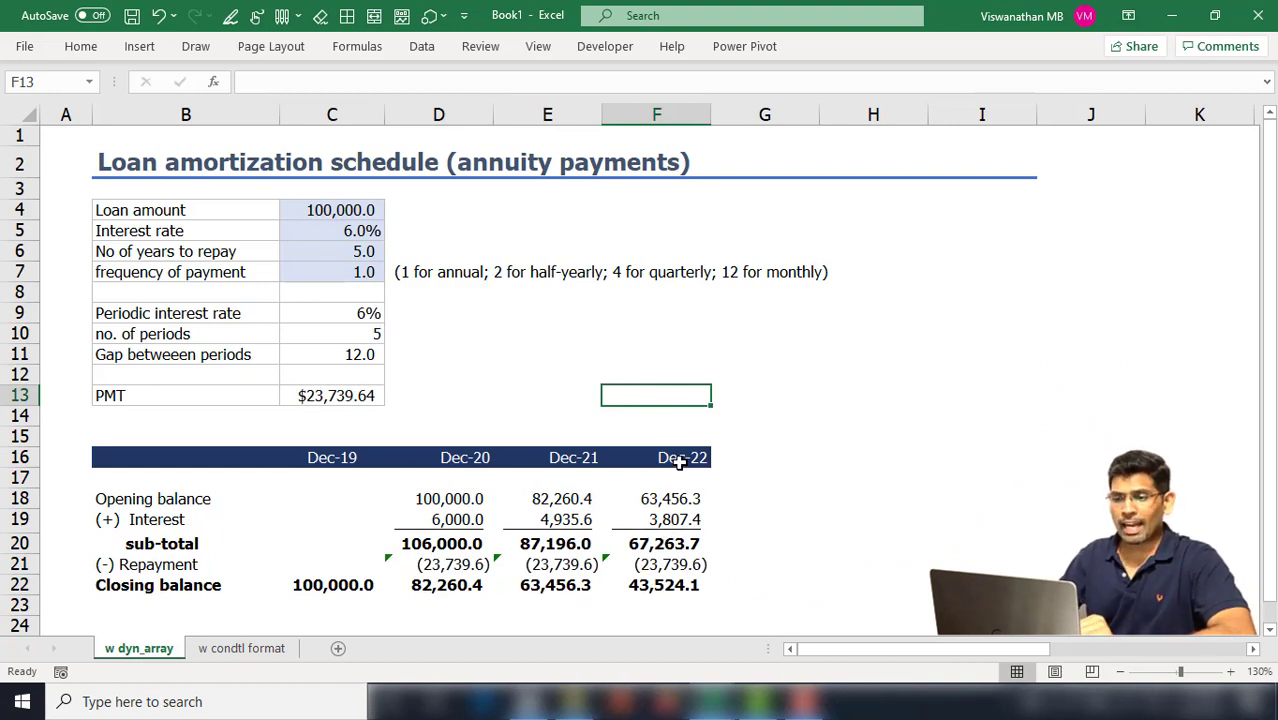
{"action": "left_click", "coordinate": [383, 254]}
{"action": "type", "text": "3"}
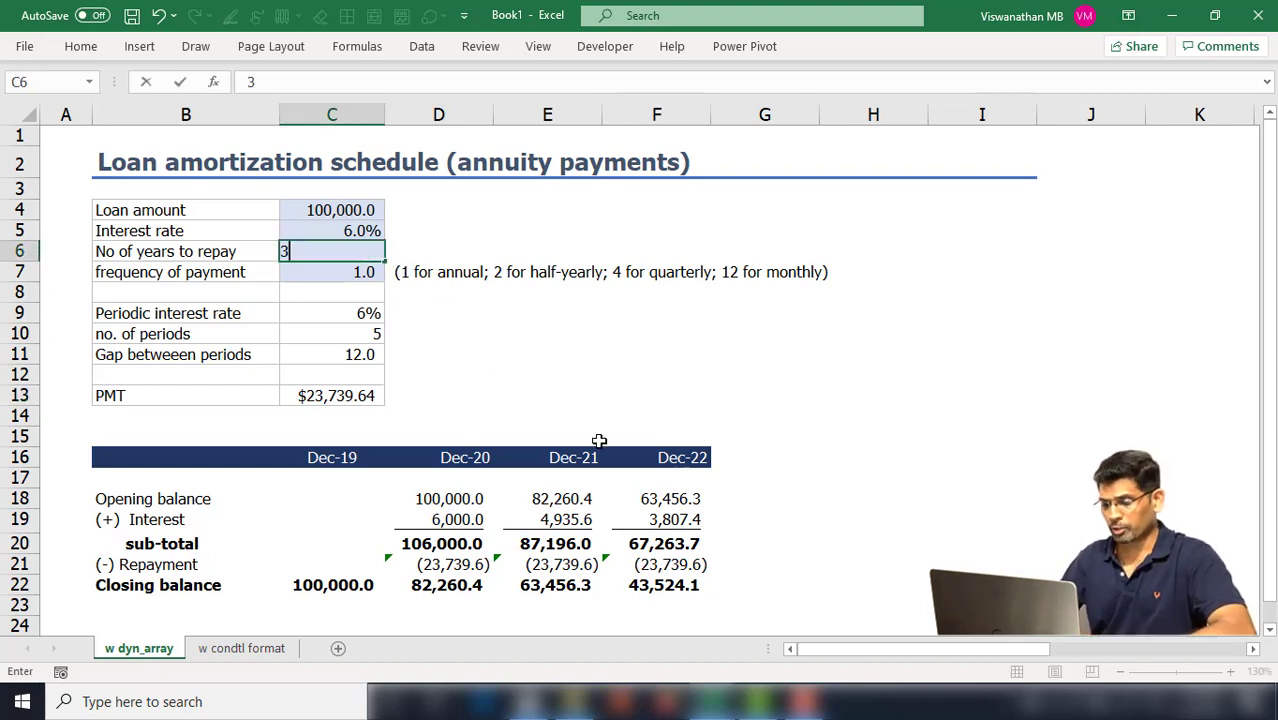
{"action": "key", "text": "Escape"}
{"action": "type", "text": "3"}
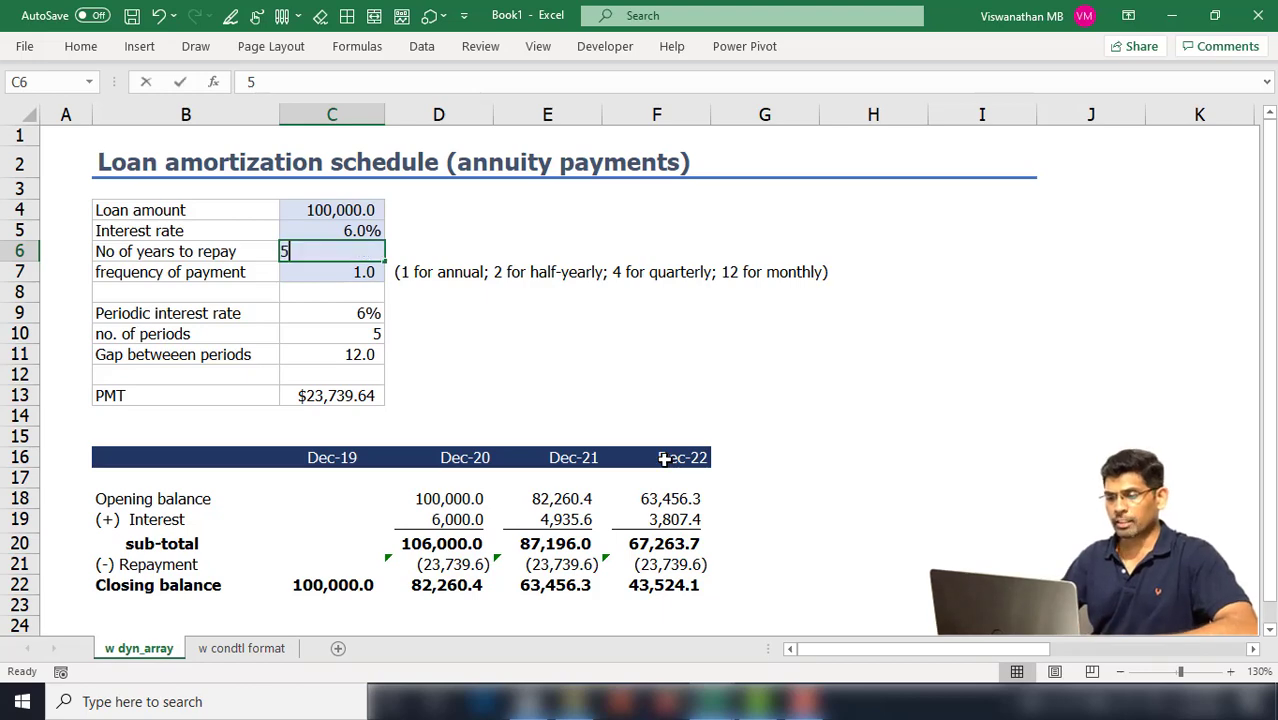
{"action": "key", "text": "Return"}
Step: Copy the Dec-22 column, F16:F22, across the schedule out to column EZ
{"action": "left_click_drag", "start_coordinate": [663, 458], "coordinate": [690, 595]}
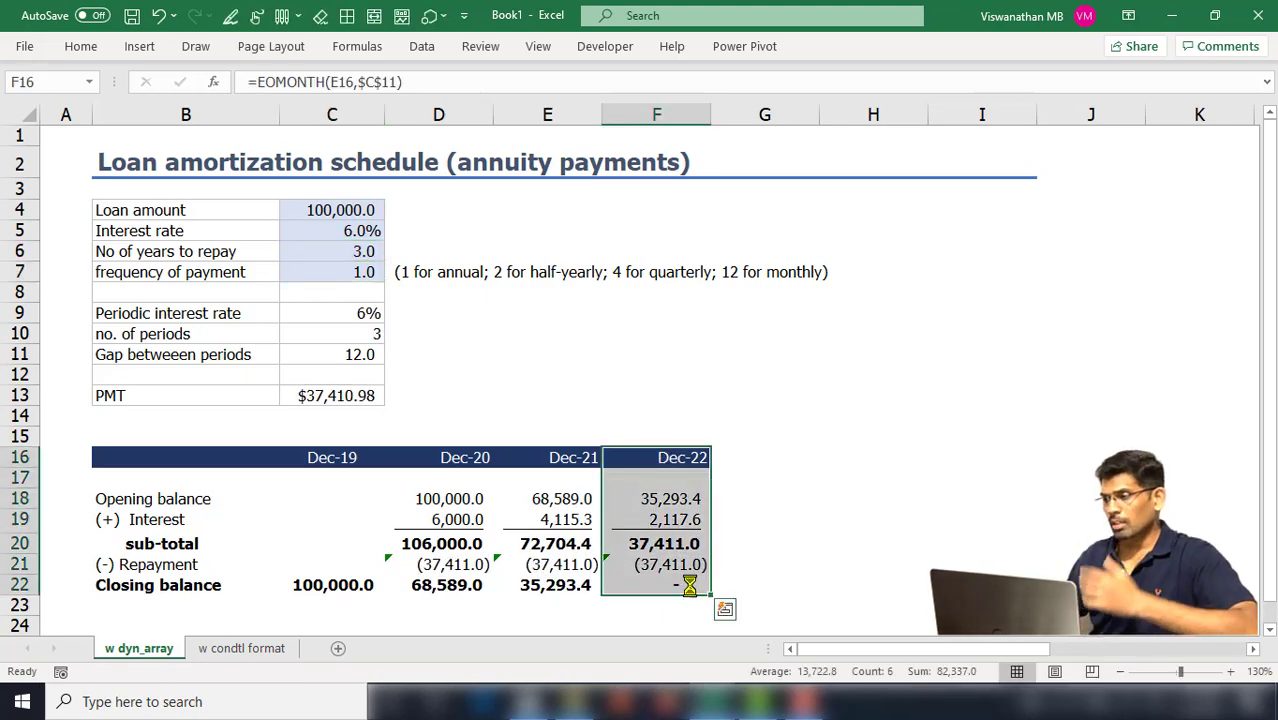
{"action": "key", "text": "ctrl+c"}
{"action": "key", "text": "shift+Right"}
{"action": "key", "text": "shift+Right"}
{"action": "key", "text": "shift+Right"}
{"action": "key", "text": "shift+Right"}
{"action": "key", "text": "shift+Right"}
{"action": "key", "text": "shift+Right"}
{"action": "key", "text": "shift+Right"}
{"action": "key", "text": "shift+Right"}
{"action": "key", "text": "shift+Right"}
{"action": "key", "text": "shift+Right"}
{"action": "key", "text": "shift+Right"}
{"action": "key", "text": "shift+Right"}
{"action": "key", "text": "shift+Right"}
{"action": "key", "text": "shift+Right"}
{"action": "key", "text": "shift+Right"}
{"action": "key", "text": "shift+Right"}
{"action": "key", "text": "shift+Right"}
{"action": "key", "text": "shift+Right"}
{"action": "key", "text": "shift+Right"}
{"action": "key", "text": "shift+Right"}
{"action": "key", "text": "shift+Right"}
{"action": "key", "text": "shift+Right"}
{"action": "key", "text": "shift+Right"}
{"action": "key", "text": "shift+Right"}
{"action": "key", "text": "shift+Right"}
{"action": "key", "text": "shift+Right"}
{"action": "key", "text": "shift+Right"}
{"action": "key", "text": "shift+Right"}
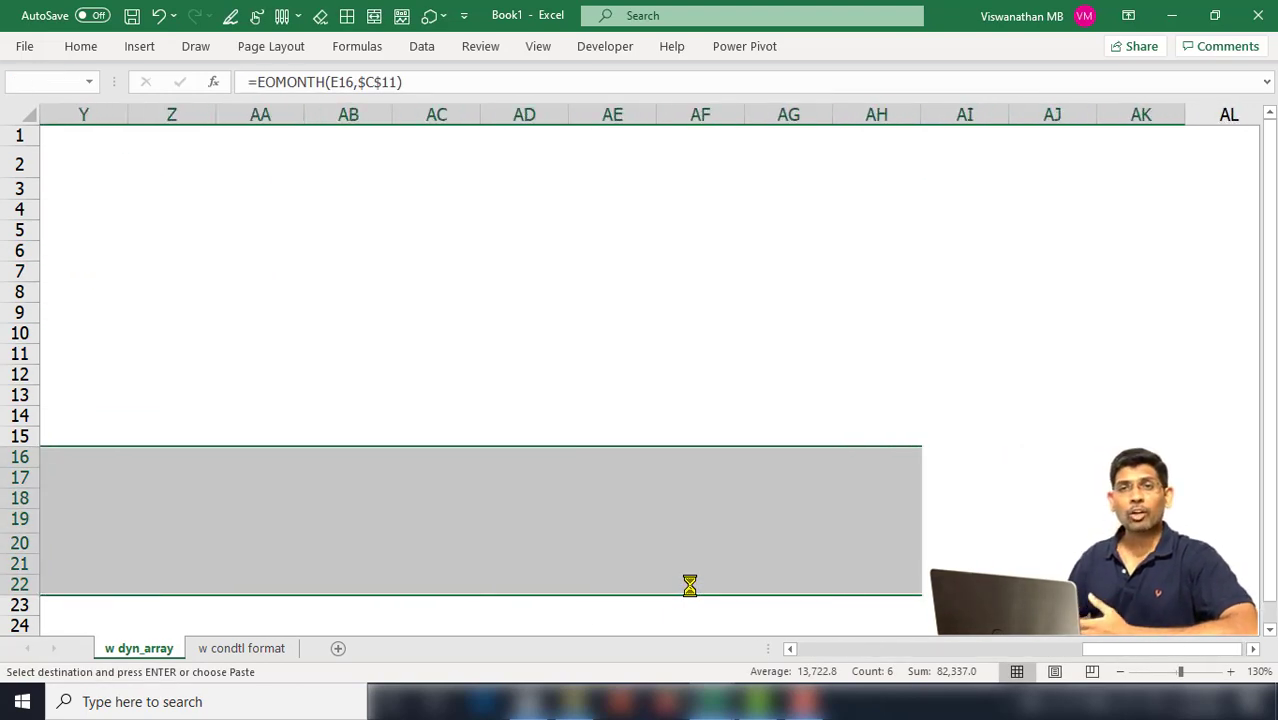
{"action": "key", "text": "shift+Right"}
{"action": "key", "text": "shift+Right"}
{"action": "key", "text": "shift+Right"}
{"action": "key", "text": "shift+Right"}
{"action": "key", "text": "shift+Right"}
{"action": "key", "text": "shift+Right"}
{"action": "key", "text": "shift+Right"}
{"action": "key", "text": "shift+Right"}
{"action": "key", "text": "shift+Right"}
{"action": "key", "text": "shift+Right"}
{"action": "key", "text": "shift+Right"}
{"action": "key", "text": "shift+Right"}
{"action": "key", "text": "shift+Right"}
{"action": "key", "text": "shift+Right"}
{"action": "key", "text": "shift+Right"}
{"action": "key", "text": "shift+Right"}
{"action": "key", "text": "shift+Right"}
{"action": "key", "text": "shift+Right"}
{"action": "key", "text": "shift+Right"}
{"action": "key", "text": "shift+Right"}
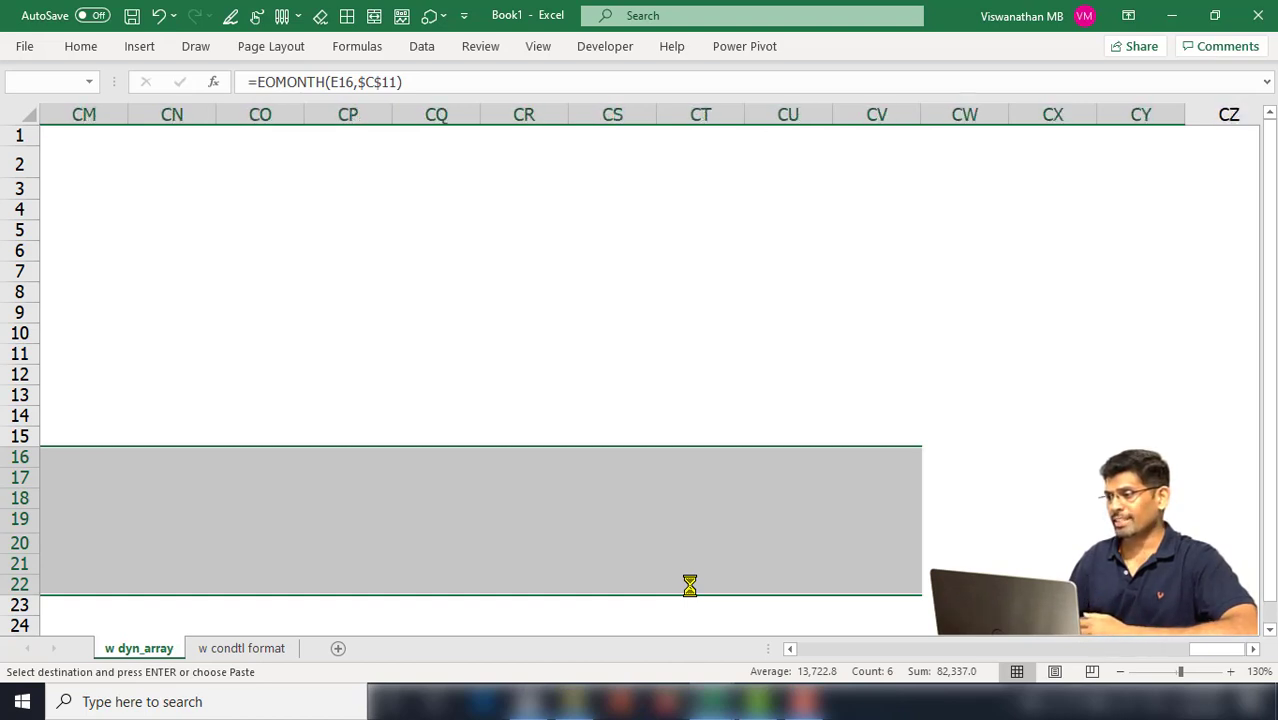
{"action": "key", "text": "shift+Right"}
{"action": "key", "text": "shift+Right"}
{"action": "key", "text": "shift+Right"}
{"action": "key", "text": "shift+Right"}
{"action": "key", "text": "shift+Right"}
{"action": "key", "text": "shift+Right"}
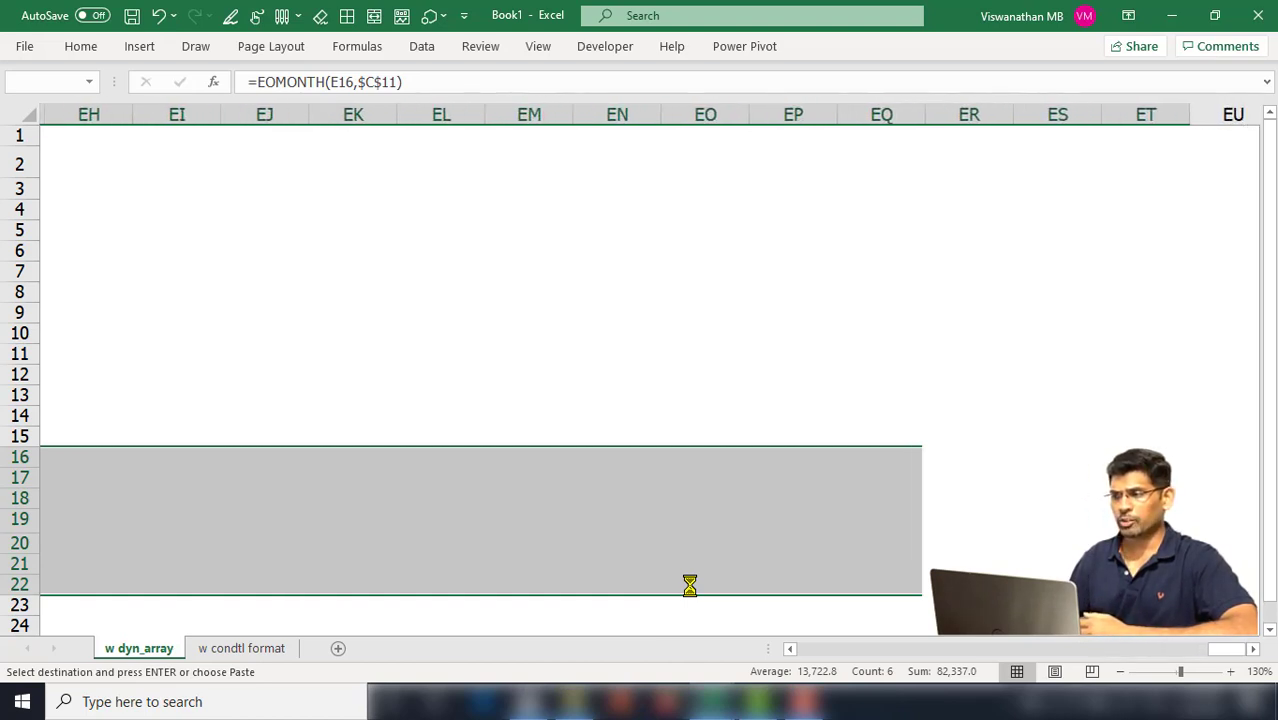
{"action": "key", "text": "shift+Right"}
{"action": "key", "text": "shift+Right"}
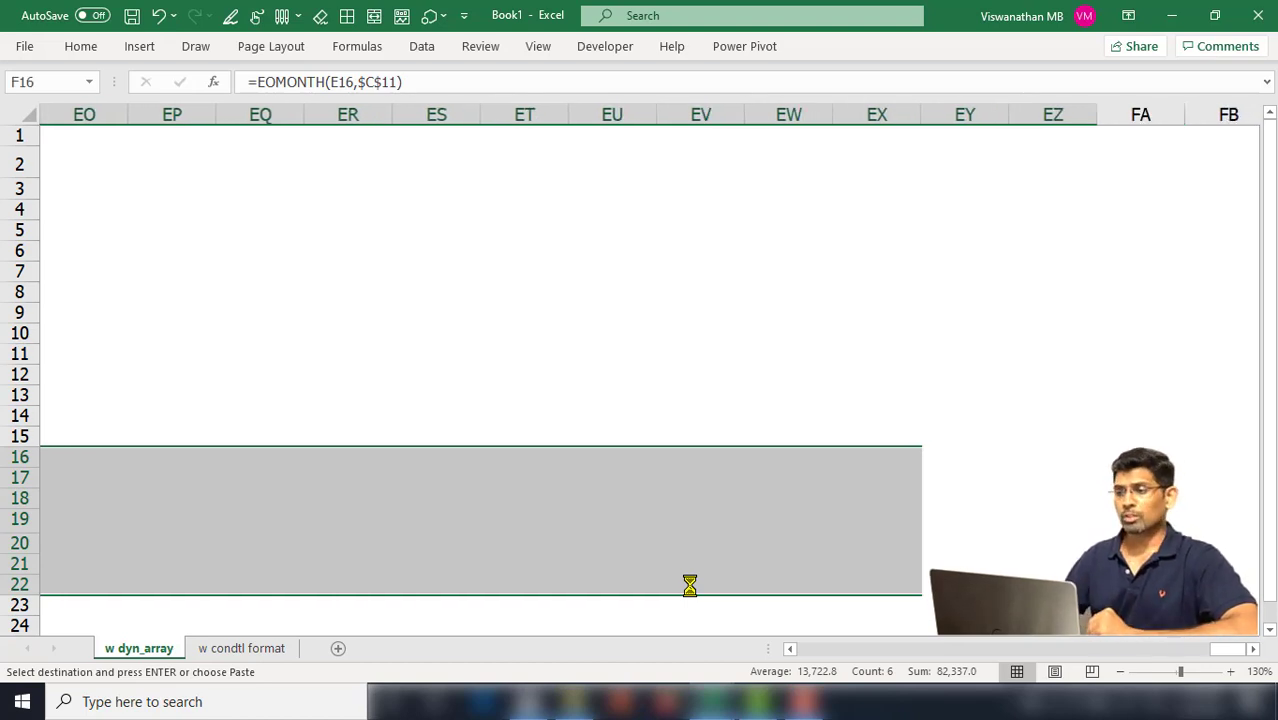
{"action": "key", "text": "Return"}
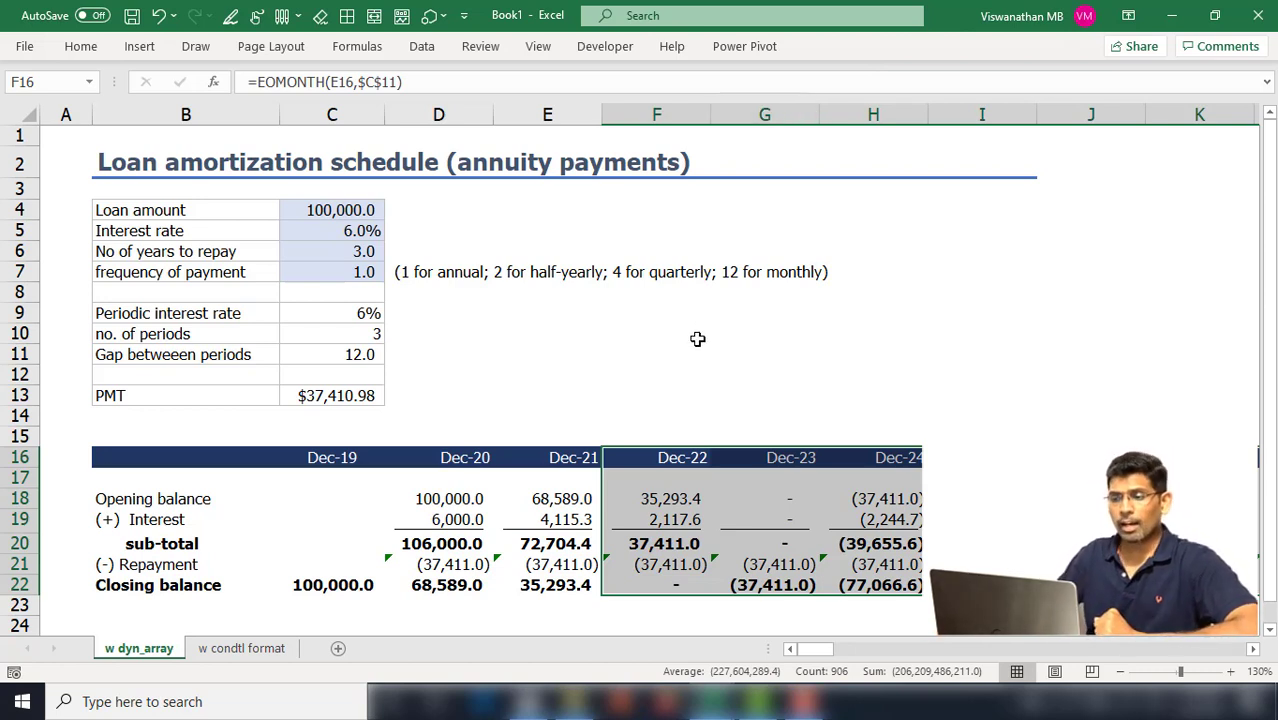
Step: Inspect the Dec-23 repayment formula in G21 against the number of years to repay in C6
{"action": "left_click", "coordinate": [620, 403]}
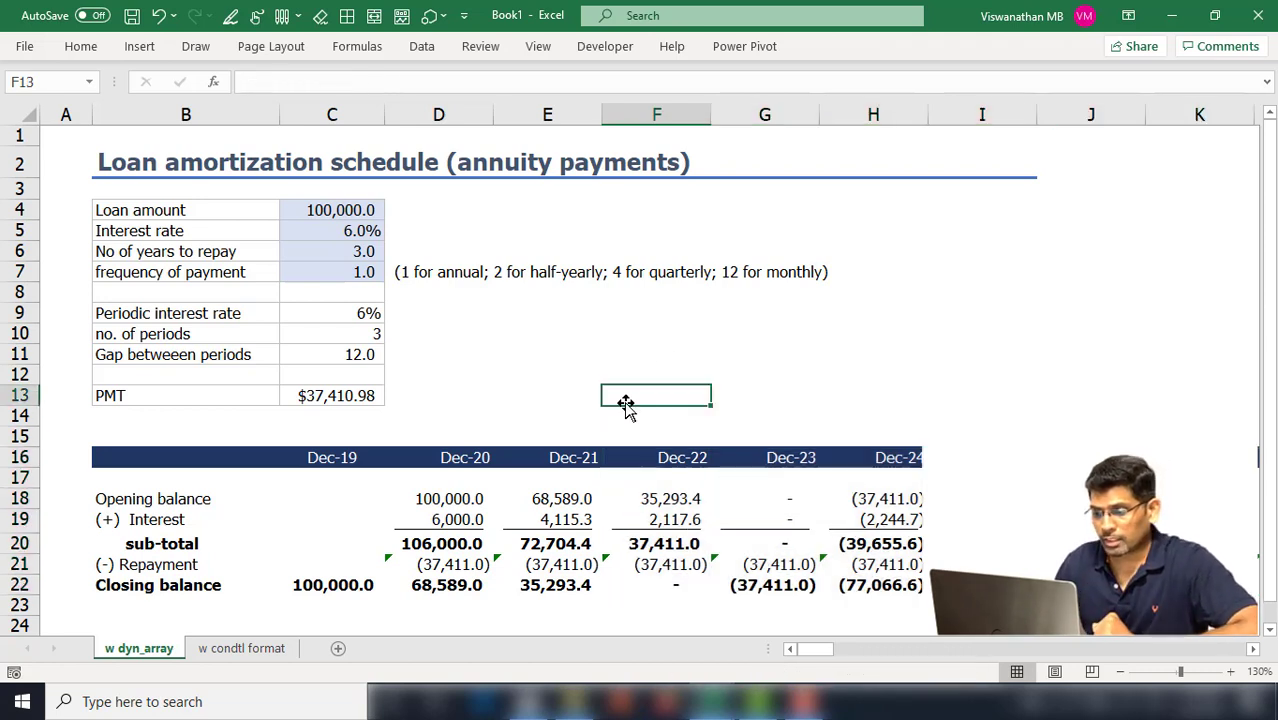
{"action": "left_click", "coordinate": [770, 565]}
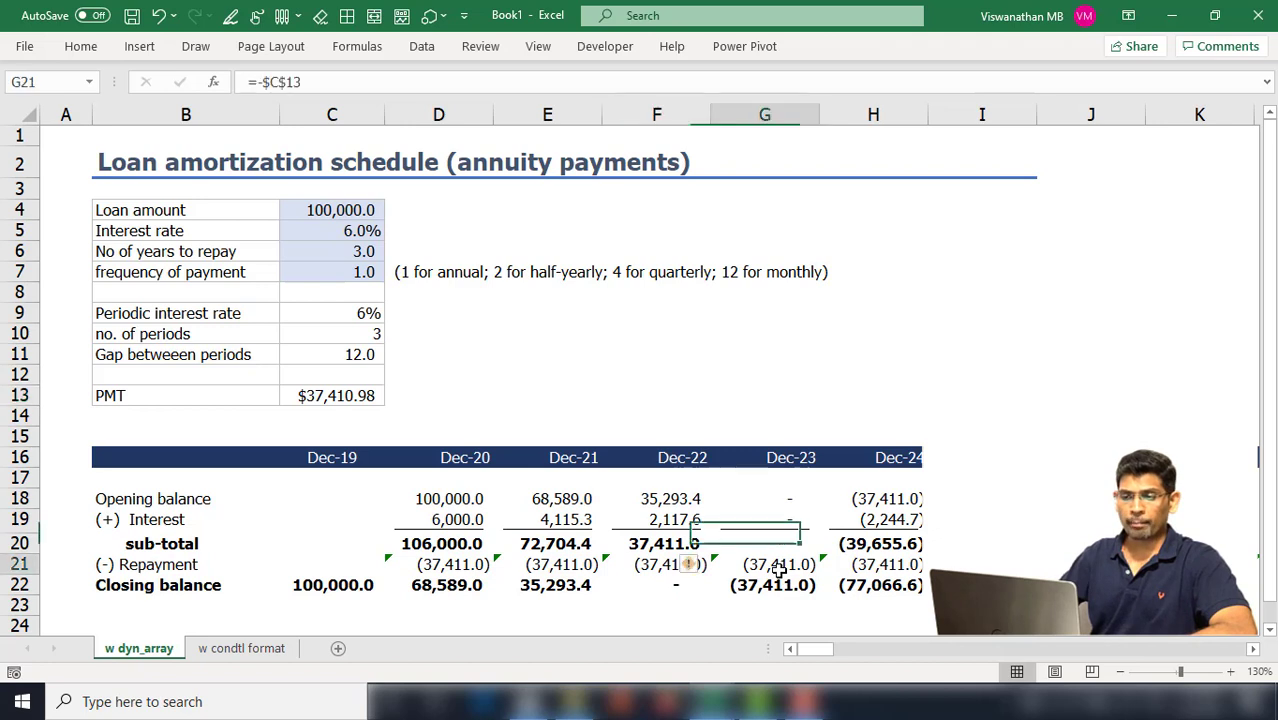
{"action": "double_click", "coordinate": [770, 565]}
{"action": "key", "text": "Escape"}
{"action": "left_click", "coordinate": [355, 254]}
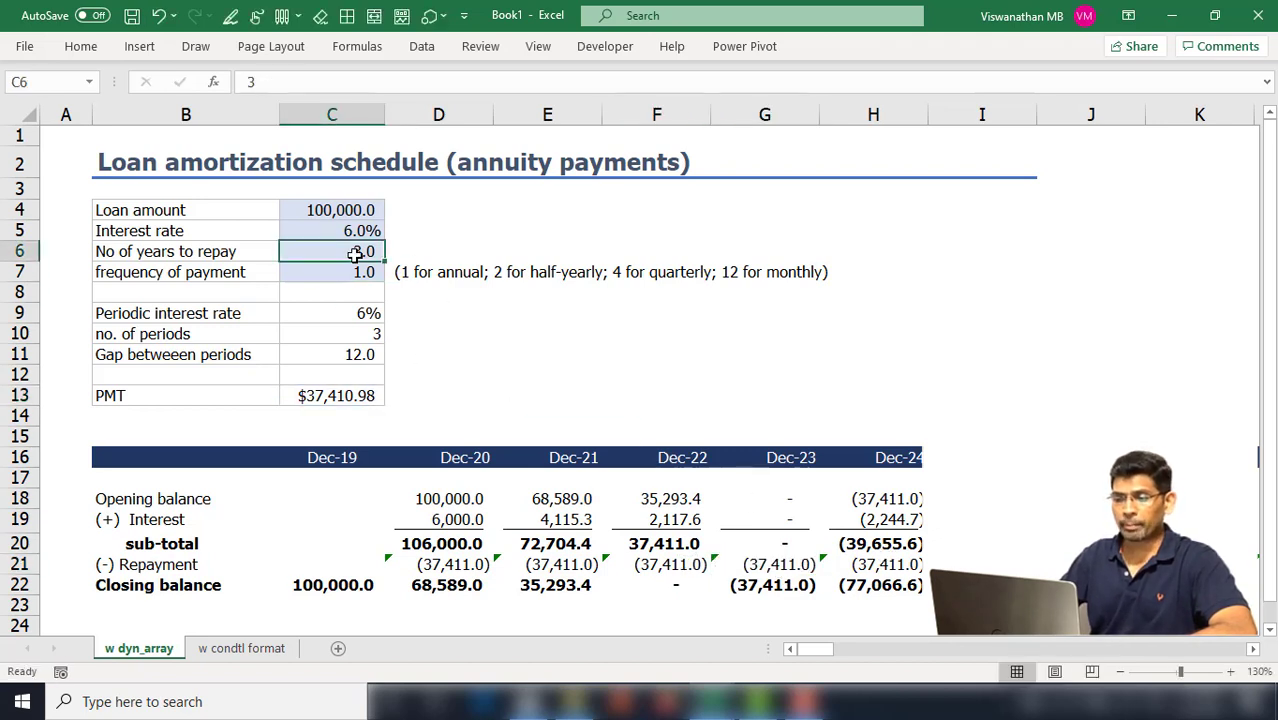
{"action": "left_click", "coordinate": [800, 564]}
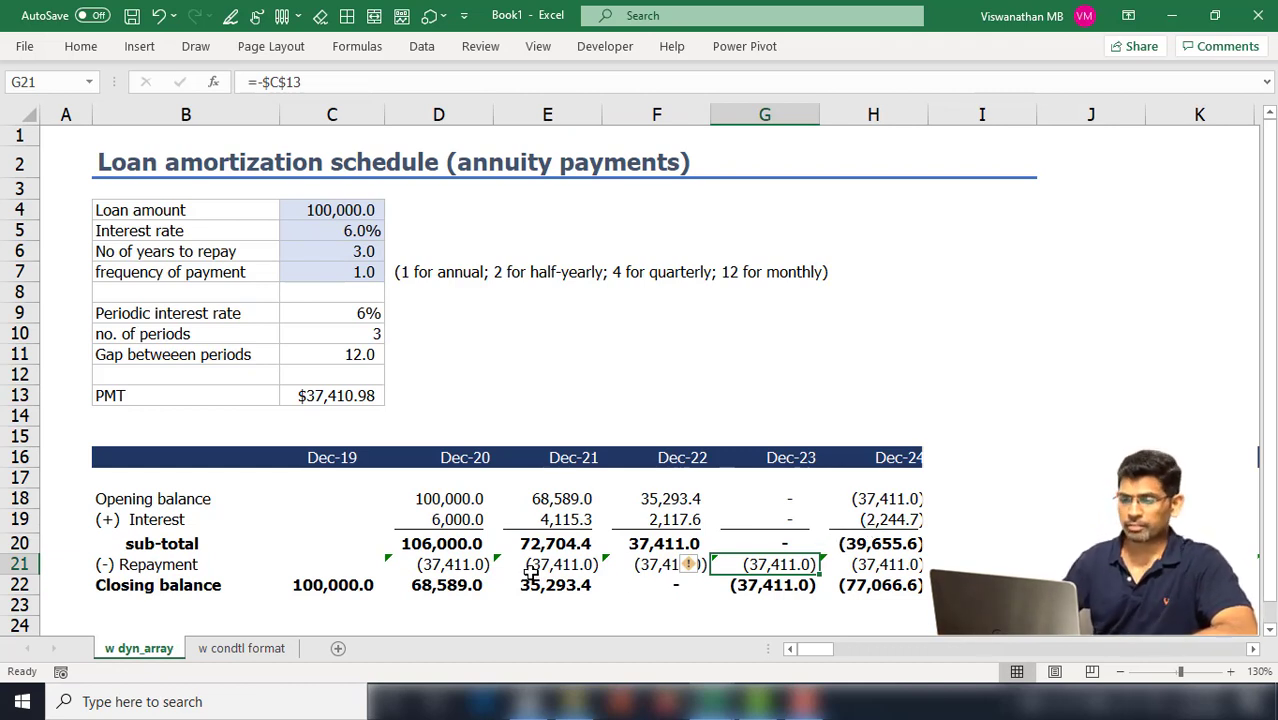
Step: Change the Dec-20 repayment formula in D21 to =-MIN($C$13,D20), capping the payment at the sub-total
{"action": "left_click", "coordinate": [412, 565]}
{"action": "double_click", "coordinate": [410, 564]}
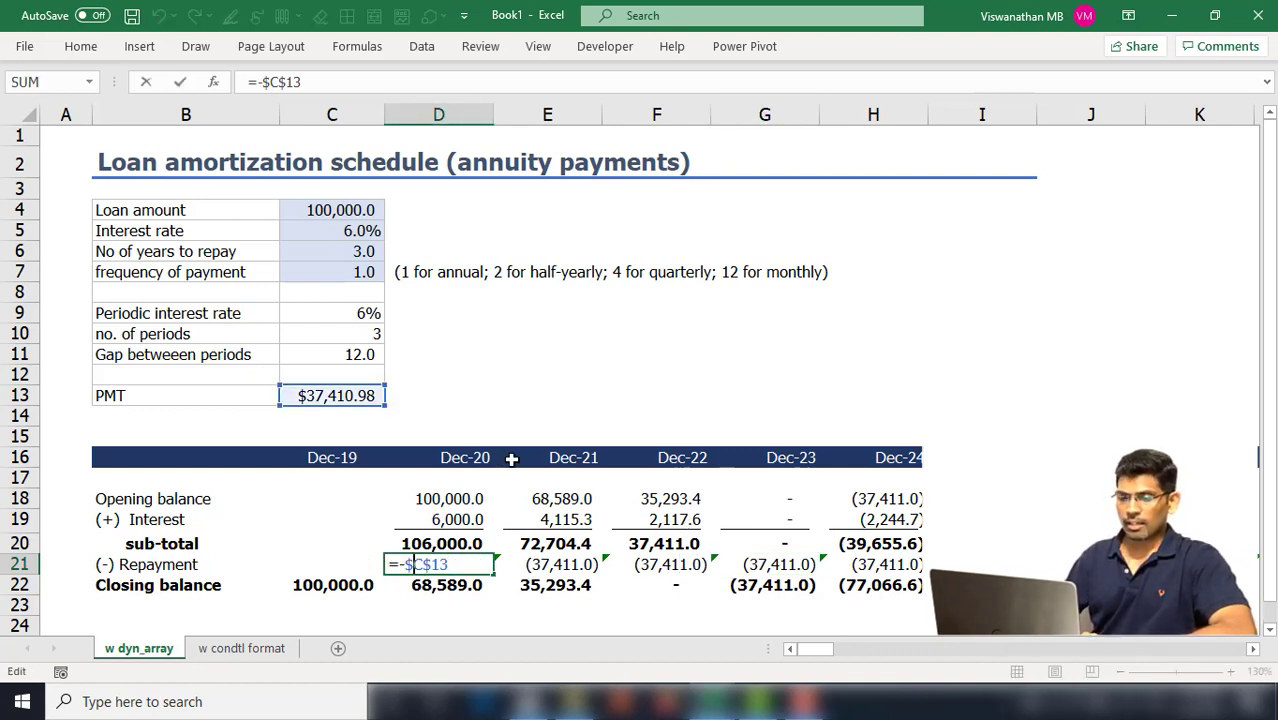
{"action": "type", "text": "M"}
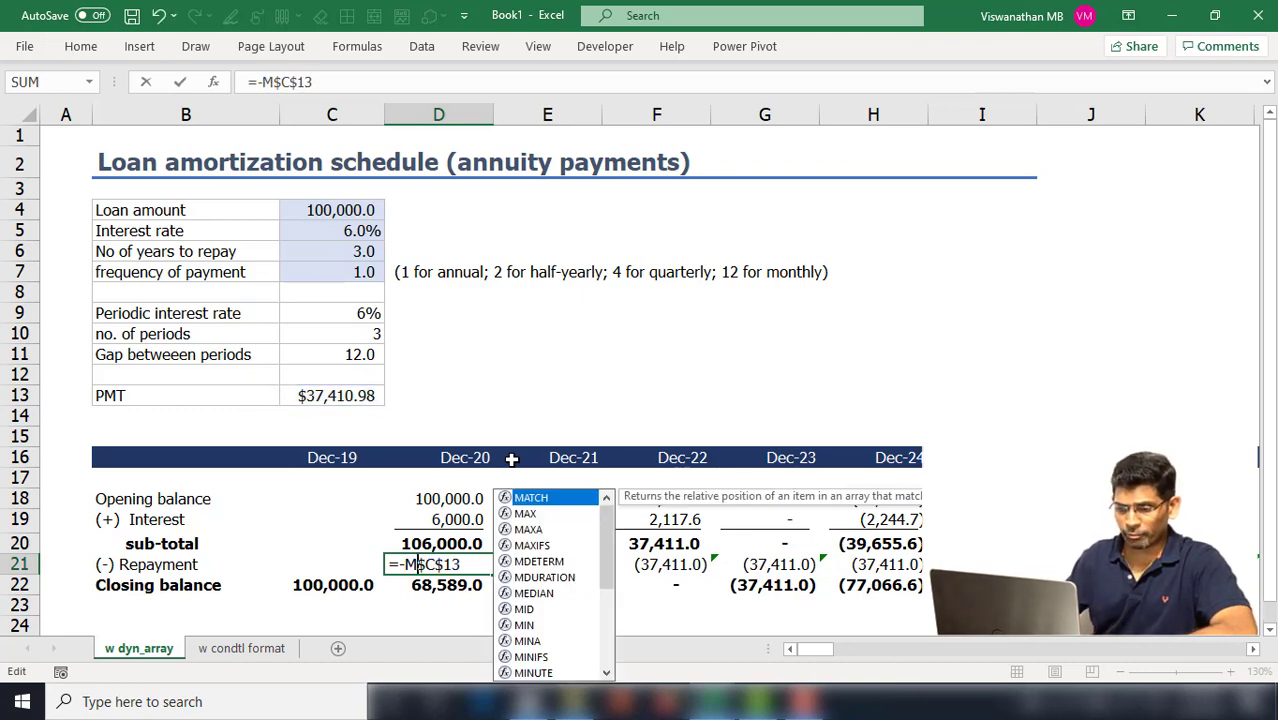
{"action": "type", "text": "in($C$13"}
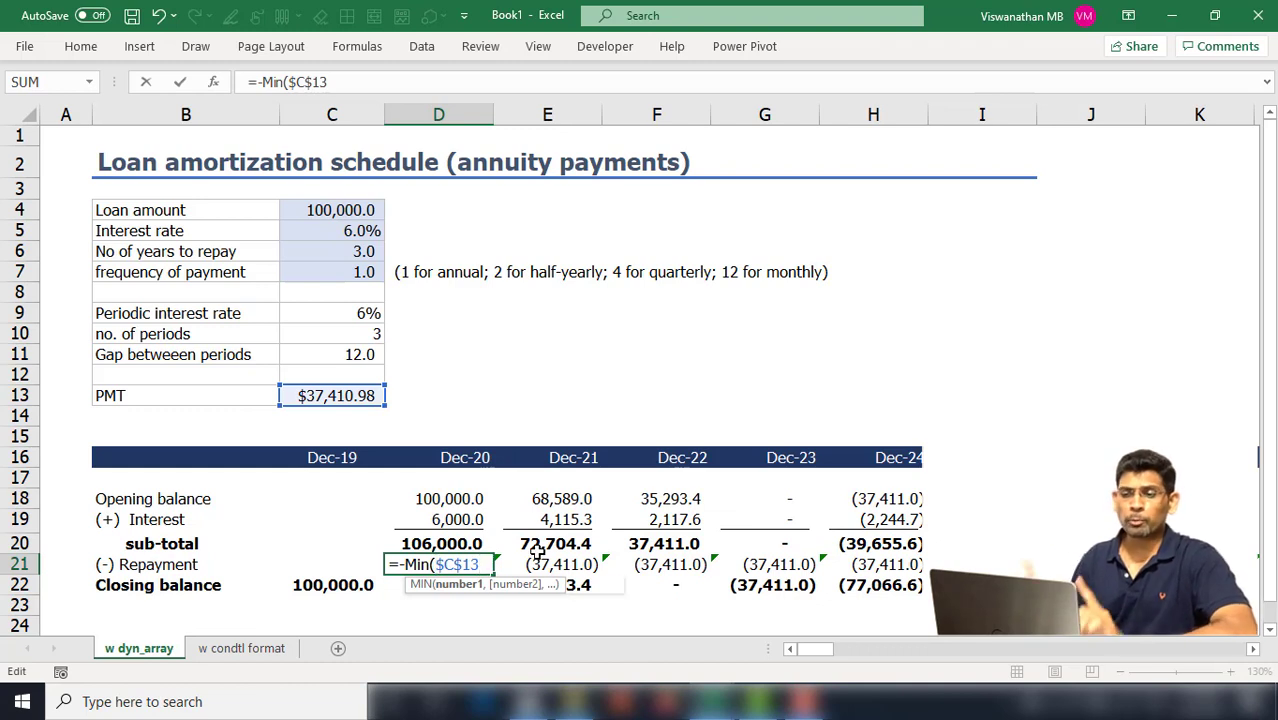
{"action": "type", "text": ","}
{"action": "left_click", "coordinate": [432, 541]}
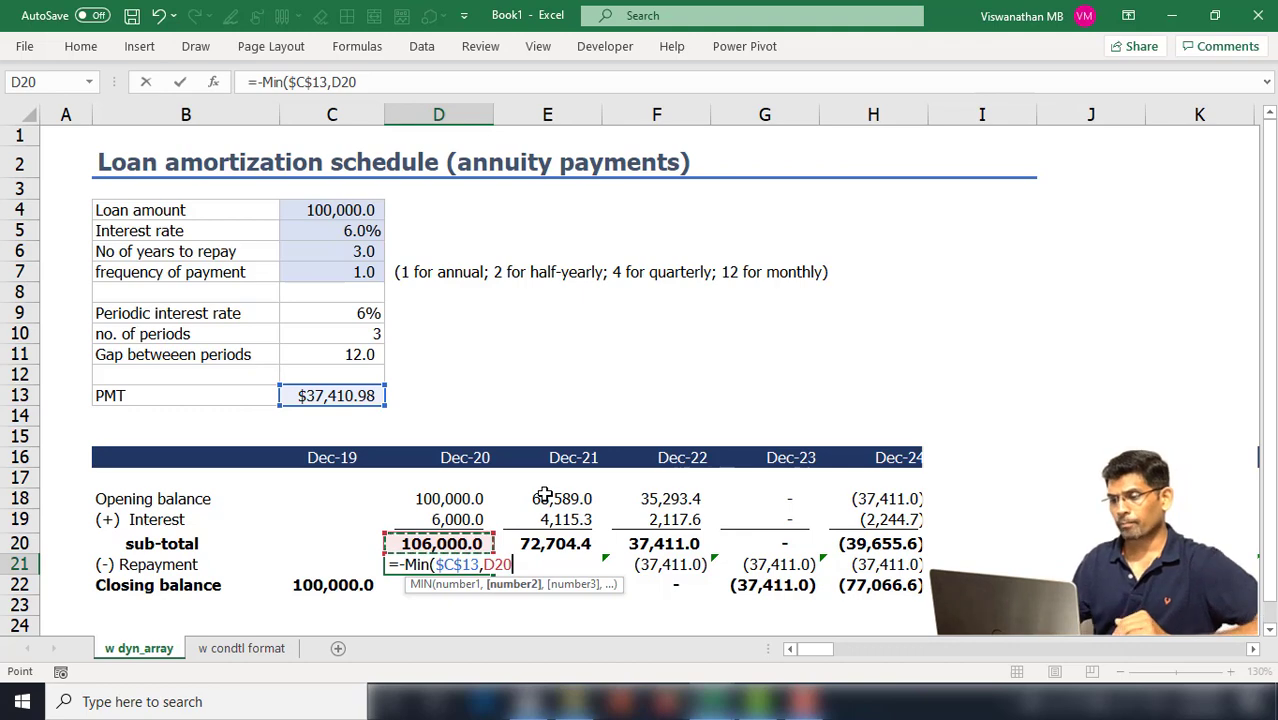
{"action": "type", "text": ")"}
{"action": "key", "text": "Return"}
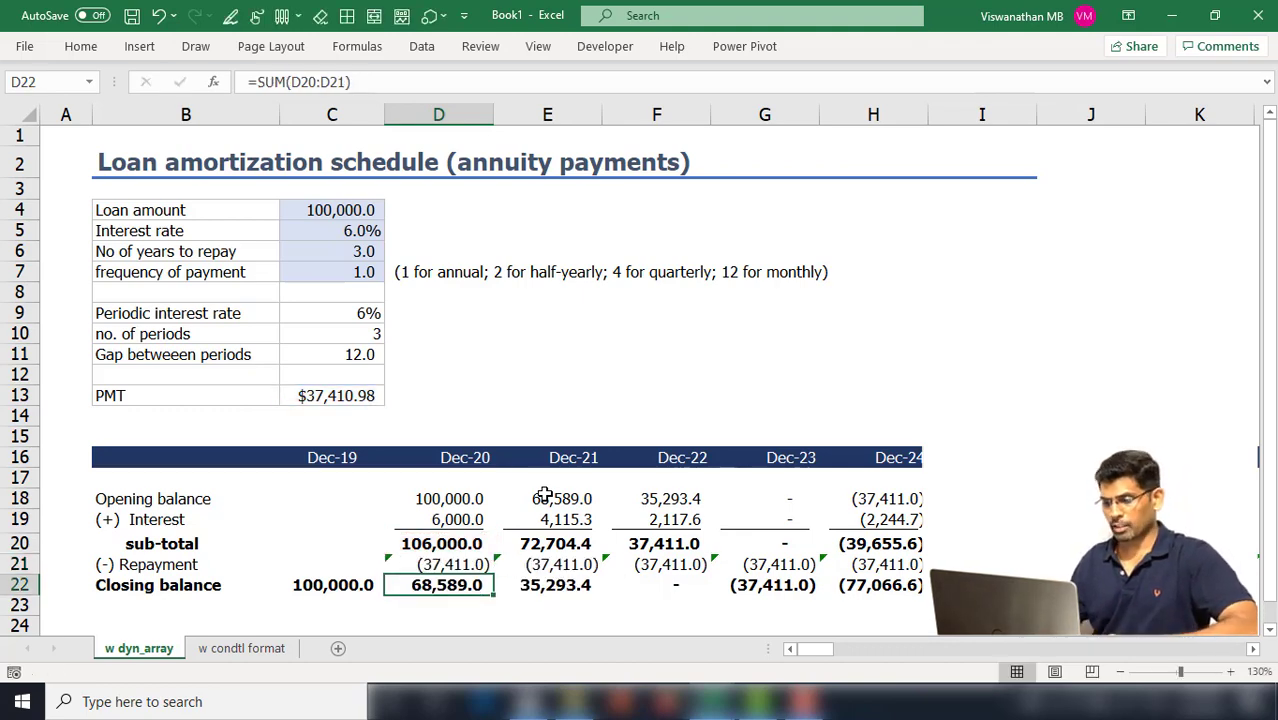
Step: Copy the repayment formula from D21 across the rest of row 21 and check the result in G21
{"action": "key", "text": "Up"}
{"action": "key", "text": "ctrl+c"}
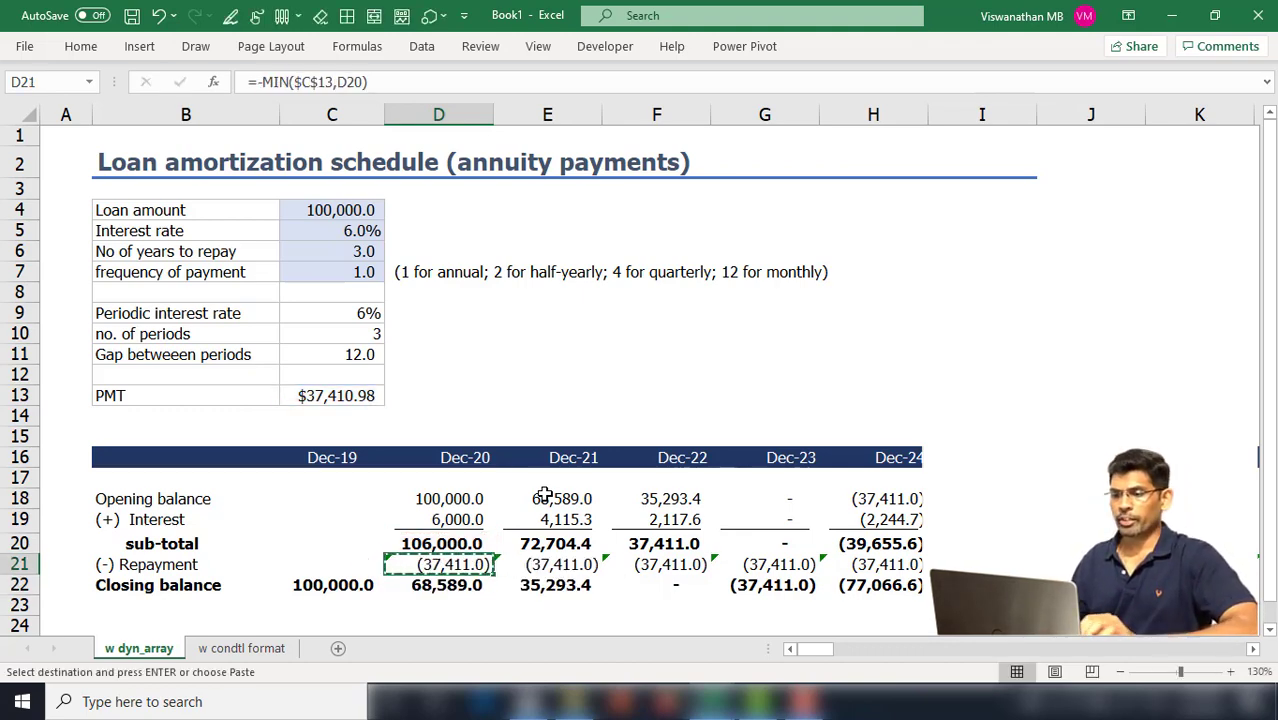
{"action": "key", "text": "ctrl+shift+Right"}
{"action": "key", "text": "Return"}
{"action": "key", "text": "Right"}
{"action": "key", "text": "Right"}
{"action": "key", "text": "Right"}
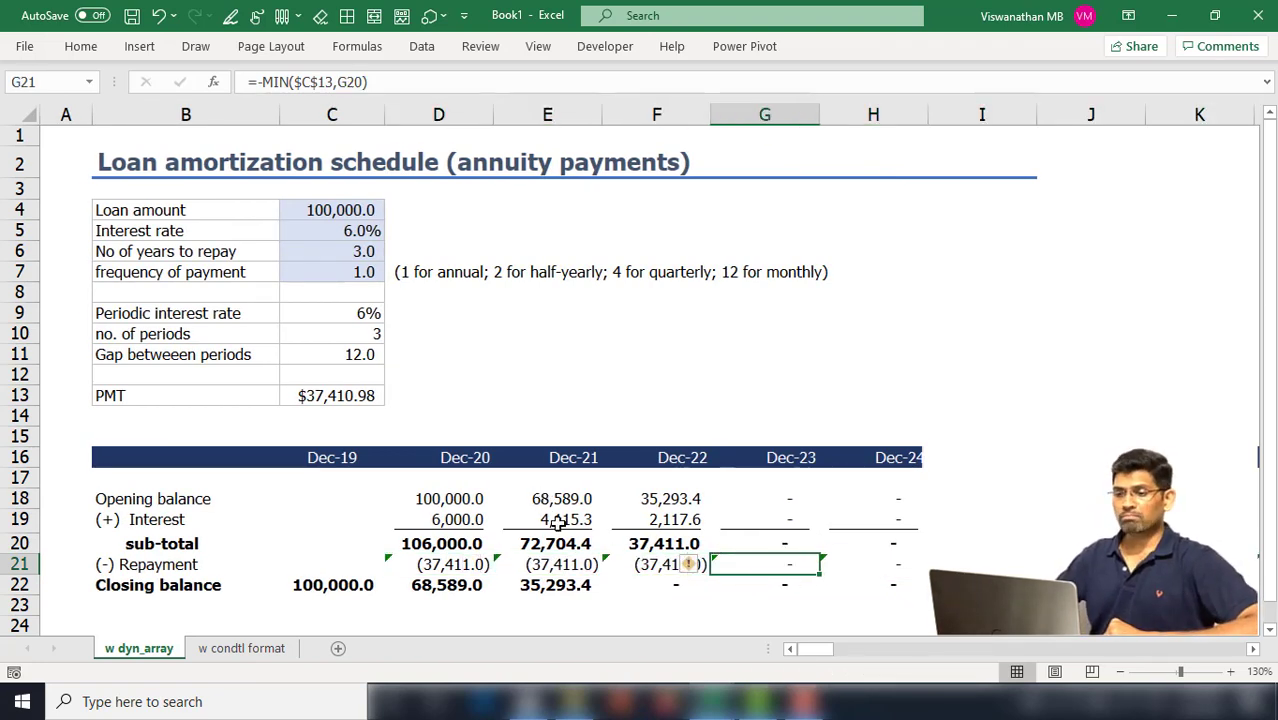
Step: Test the schedule with 5 years to repay and restore 3 years, checking the columns beyond the loan term
{"action": "left_click", "coordinate": [364, 251]}
{"action": "type", "text": "5"}
{"action": "key", "text": "Return"}
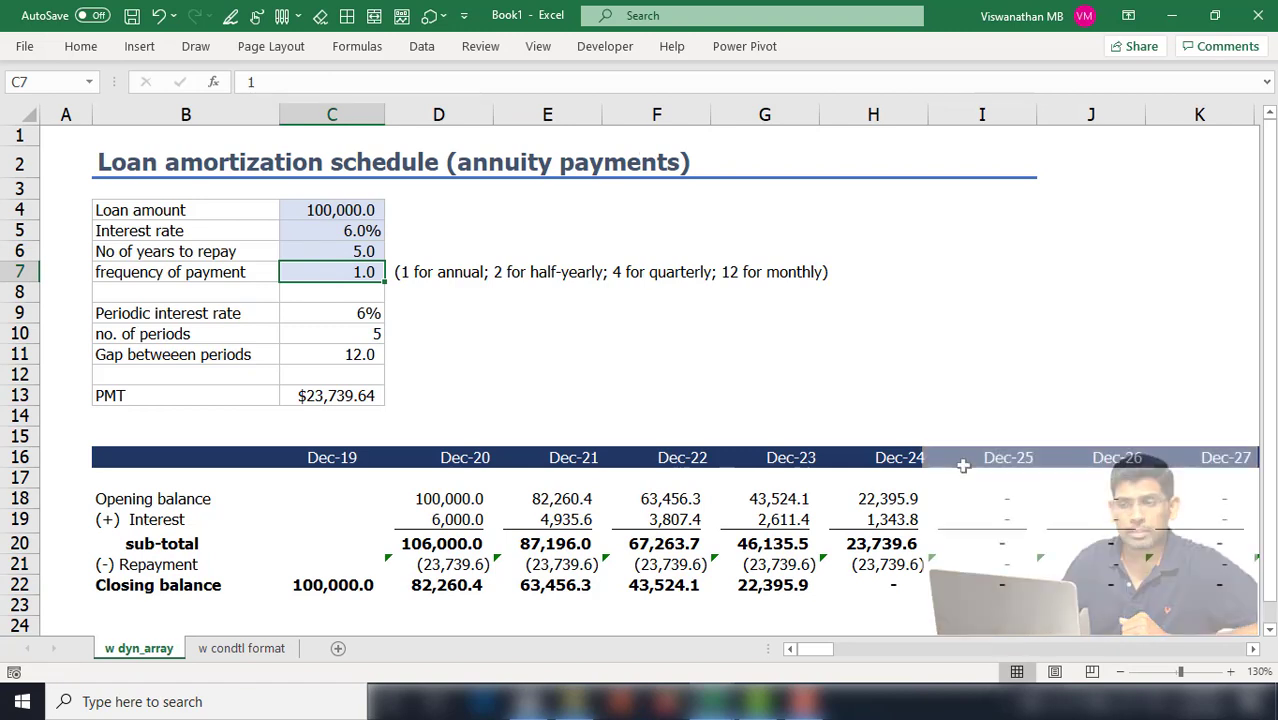
{"action": "left_click_drag", "start_coordinate": [982, 457], "coordinate": [1247, 562]}
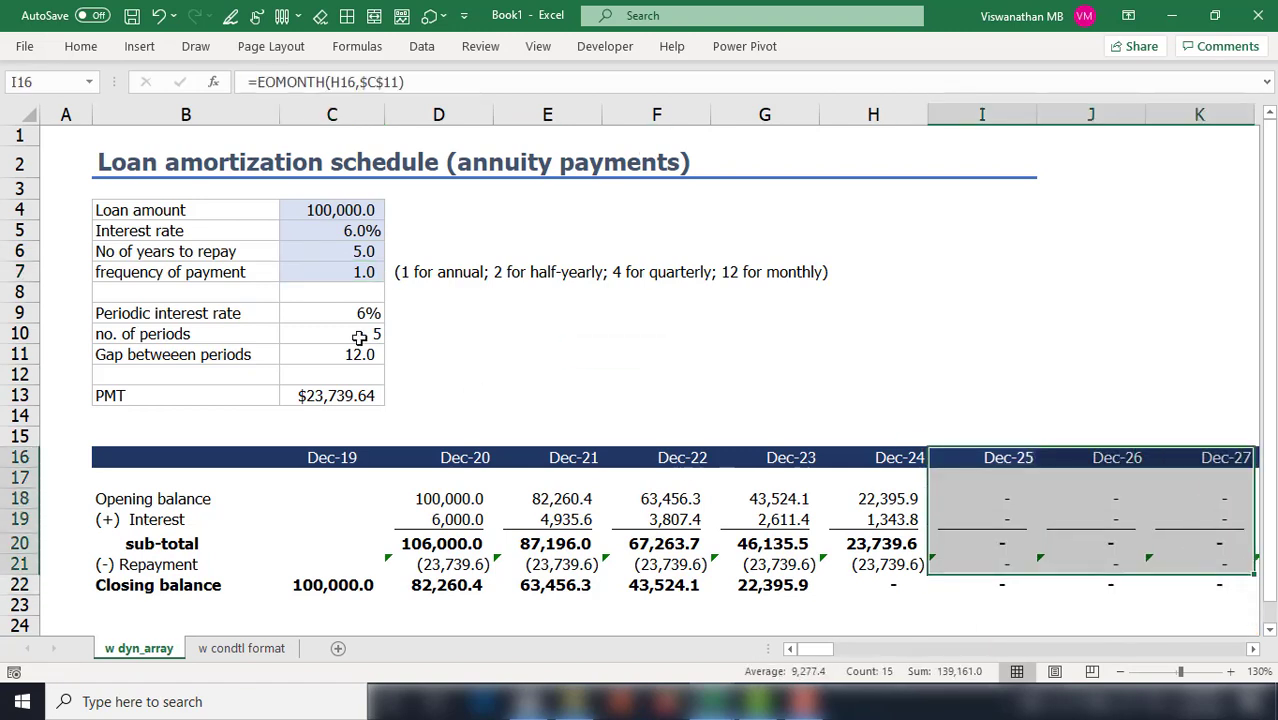
{"action": "left_click", "coordinate": [343, 250]}
{"action": "type", "text": "3"}
{"action": "key", "text": "Return"}
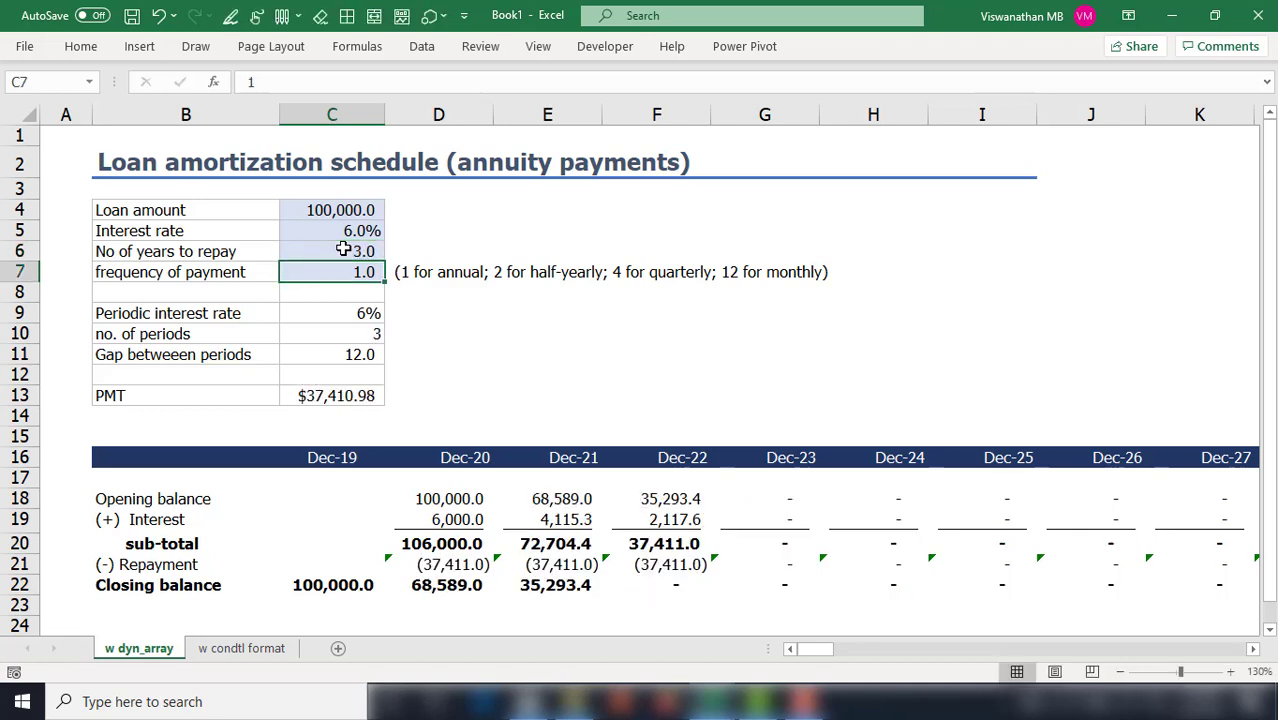
{"action": "left_click_drag", "start_coordinate": [795, 462], "coordinate": [809, 582]}
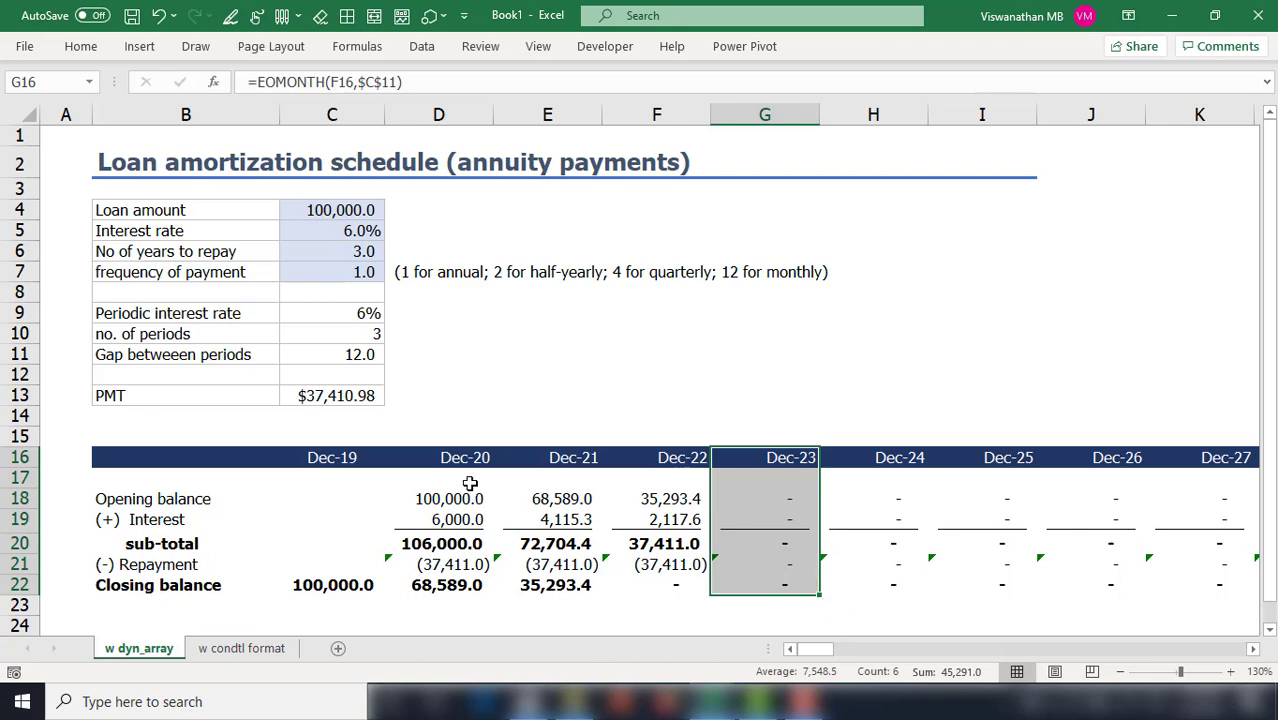
{"action": "left_click", "coordinate": [777, 501]}
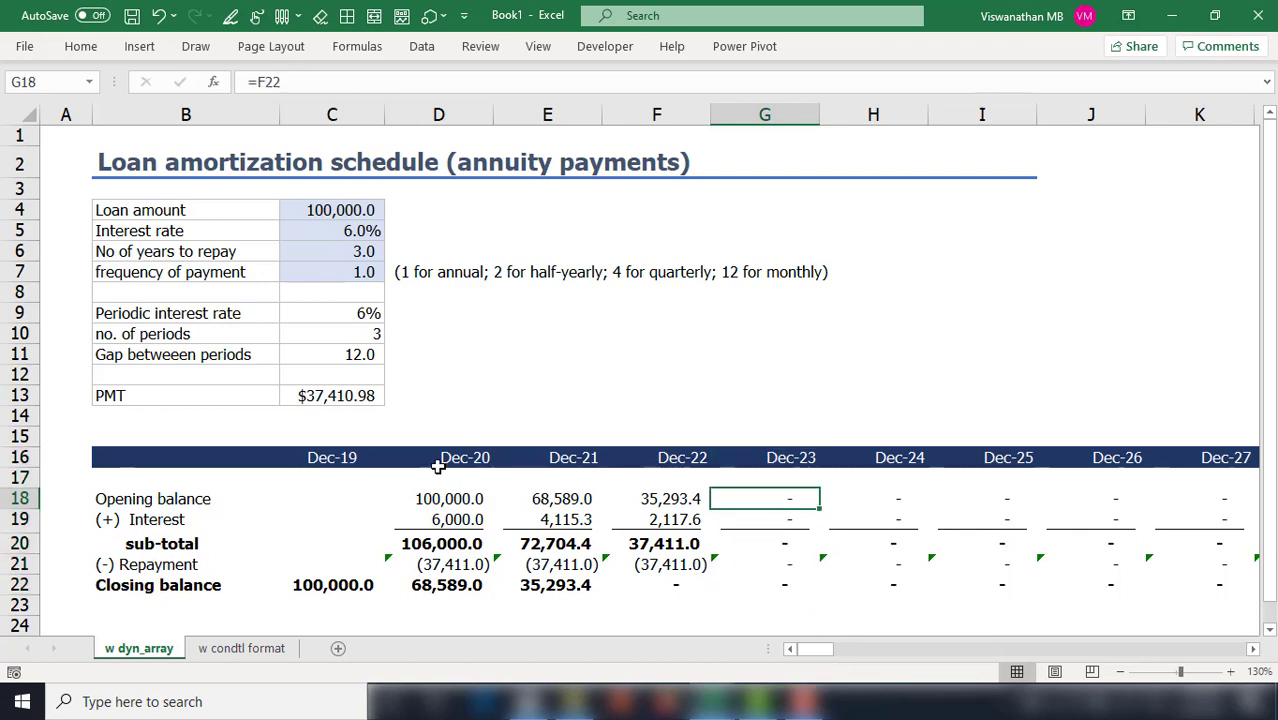
Step: Select the schedule from D16 to EZ22 and start a conditional formatting rule that uses a formula to determine the cells
{"action": "left_click_drag", "start_coordinate": [431, 451], "coordinate": [418, 568]}
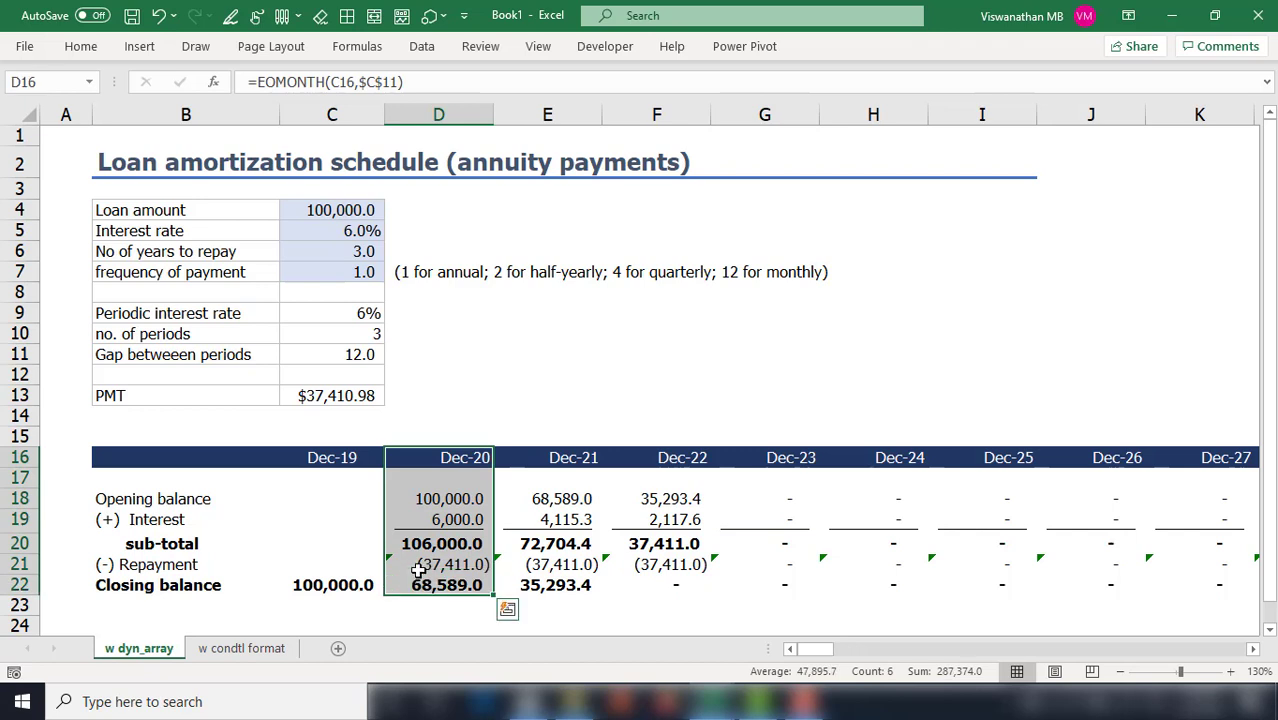
{"action": "key", "text": "End"}
{"action": "key", "text": "shift+Right"}
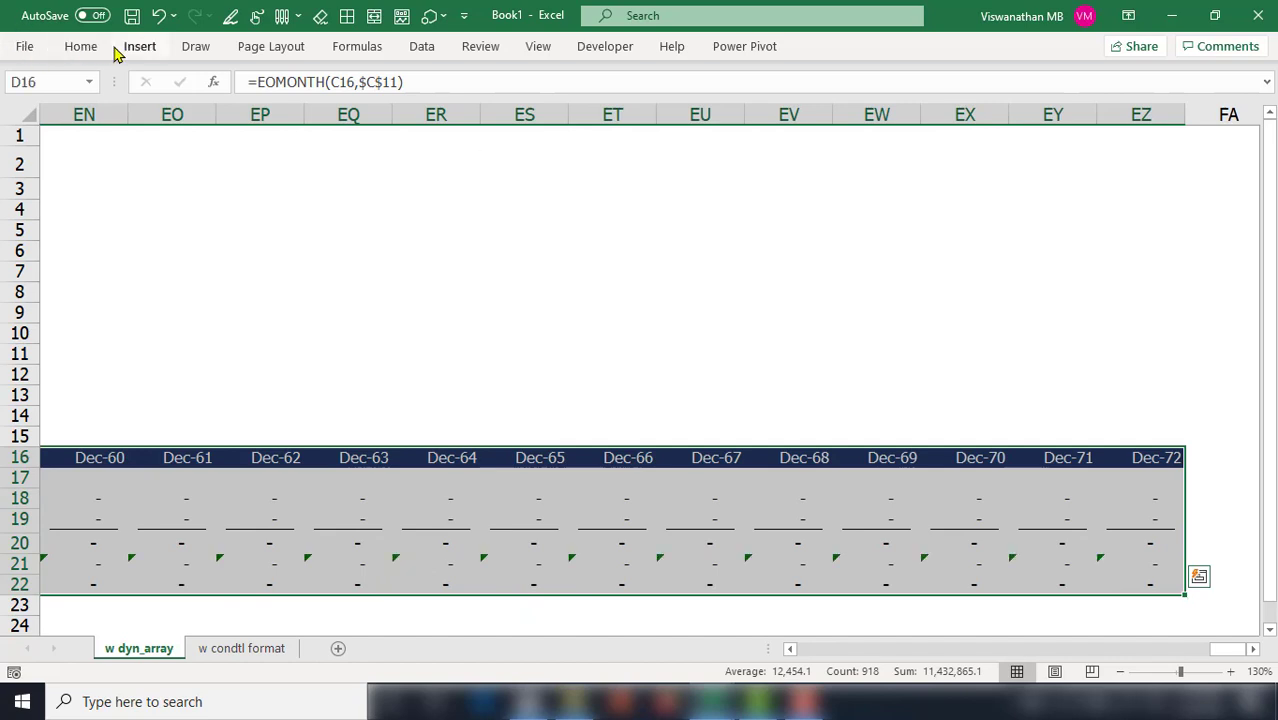
{"action": "key", "text": "ctrl+BackSpace"}
{"action": "left_click", "coordinate": [81, 46]}
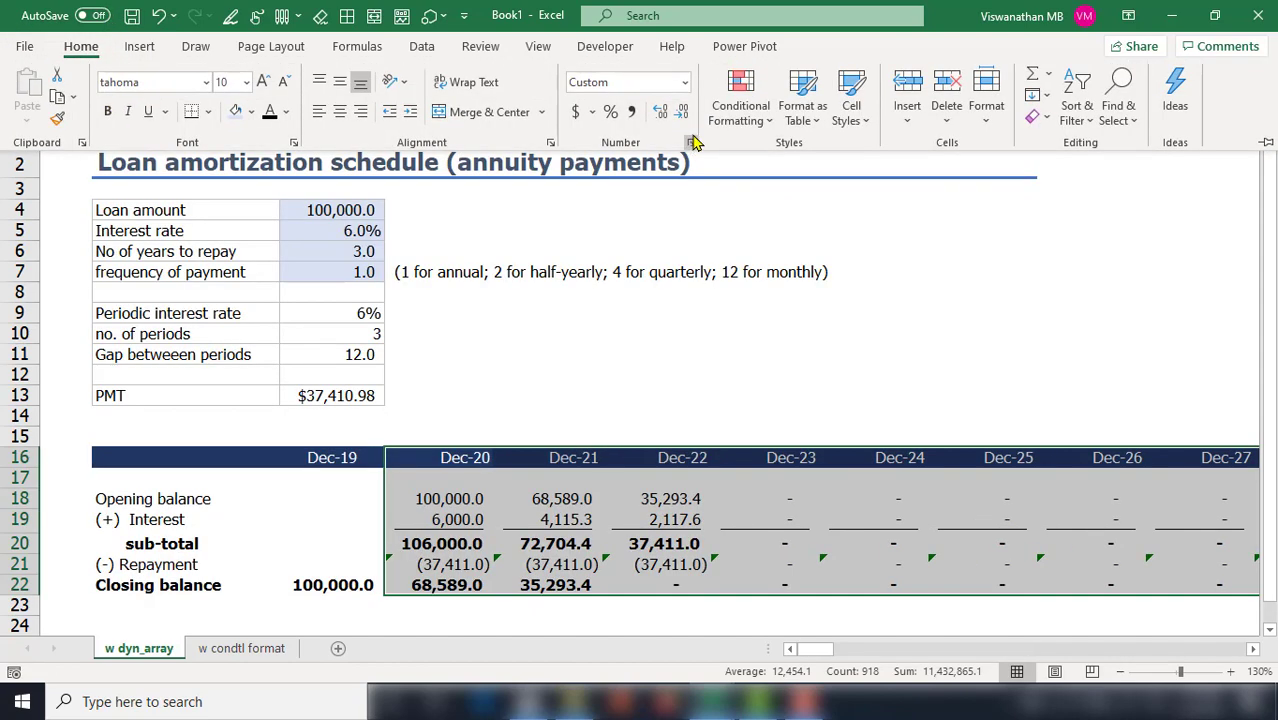
{"action": "left_click", "coordinate": [745, 120]}
{"action": "mouse_move", "coordinate": [800, 158]}
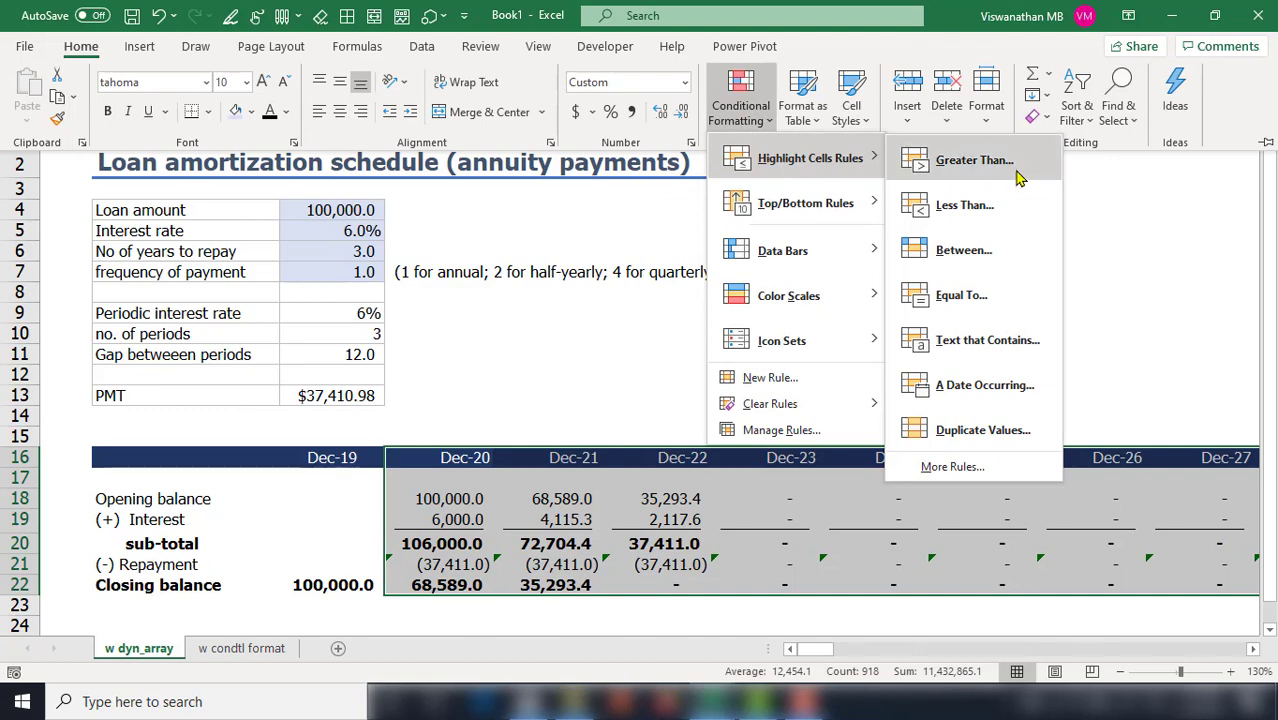
{"action": "left_click", "coordinate": [813, 379]}
{"action": "left_click", "coordinate": [811, 296]}
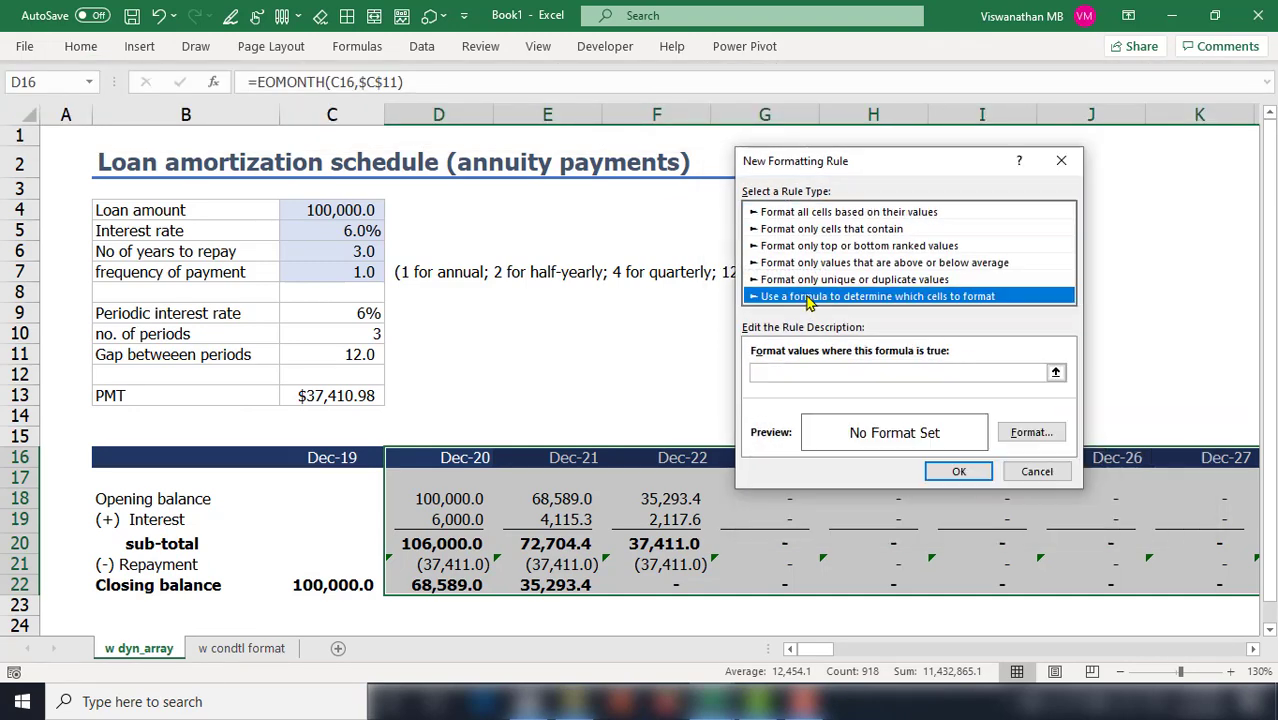
Step: Set the rule formula to test whether each column's opening balance in row 18 equals 0, keeping only the row locked
{"action": "left_click", "coordinate": [800, 372]}
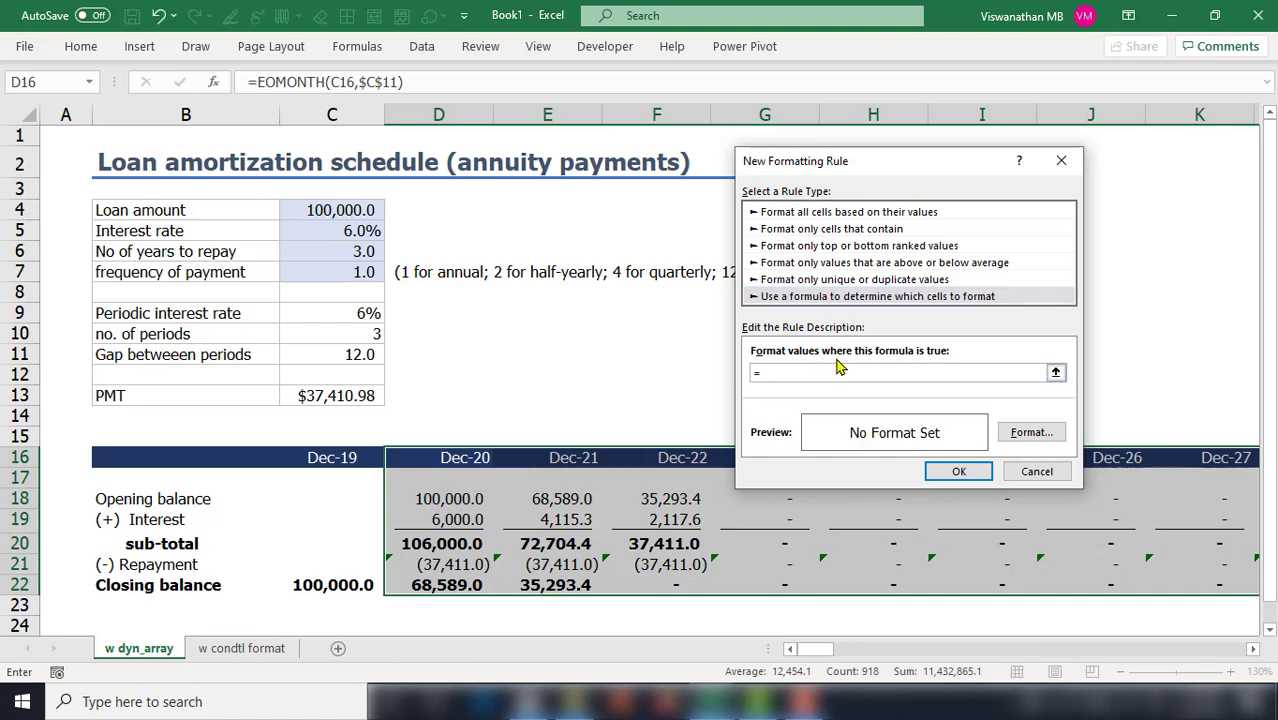
{"action": "left_click", "coordinate": [455, 500]}
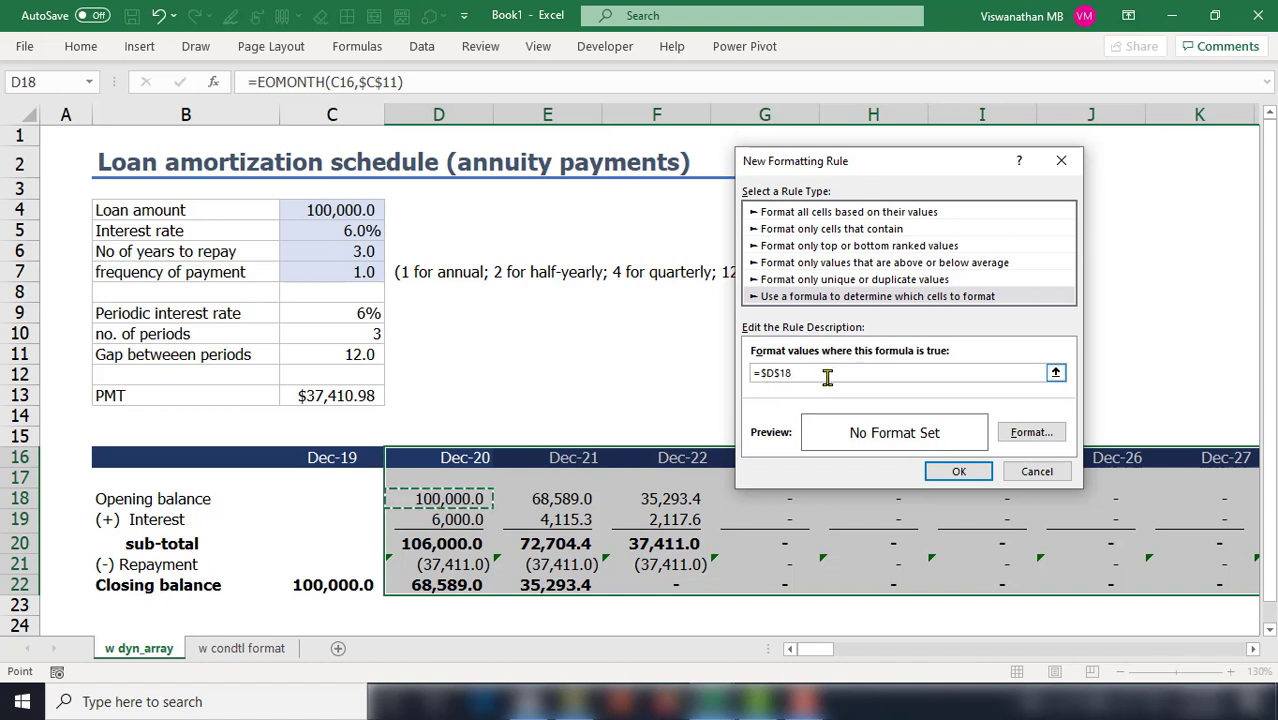
{"action": "left_click", "coordinate": [763, 373]}
{"action": "type", "text": "$"}
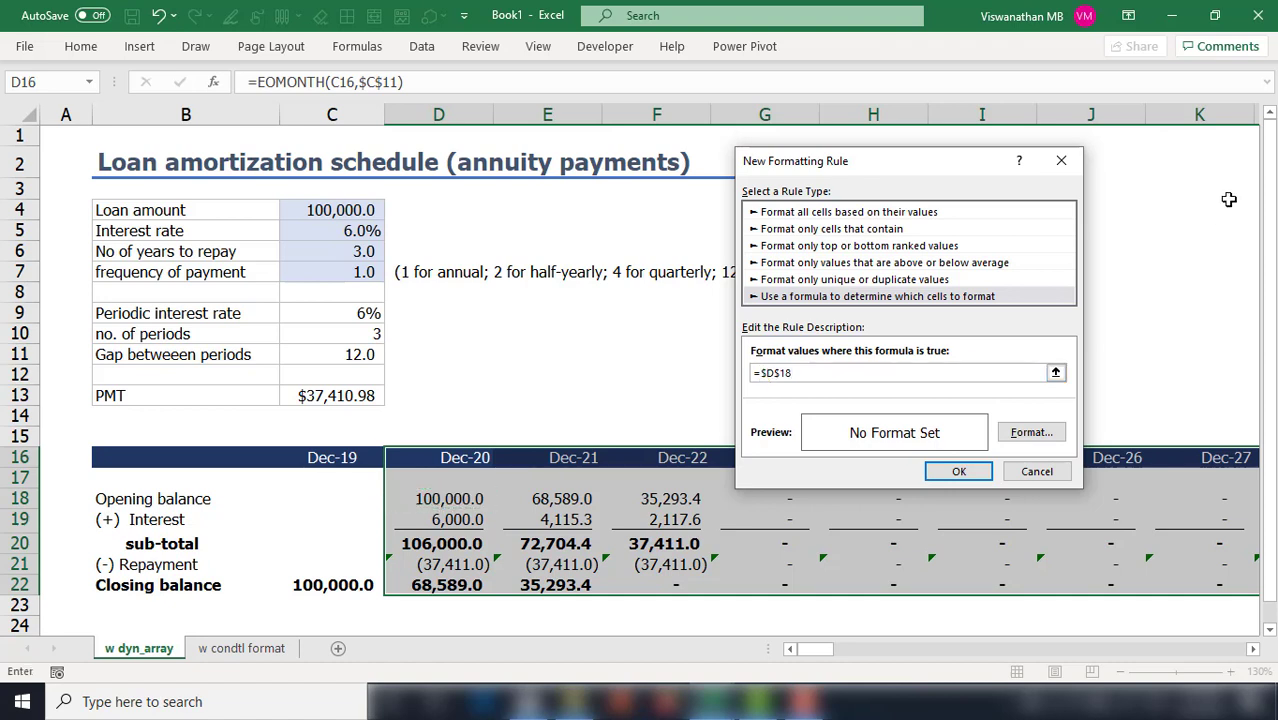
{"action": "key", "text": "BackSpace"}
{"action": "left_click", "coordinate": [820, 370]}
{"action": "type", "text": "=0"}
Step: Format the matching cells with a No Color fill and the custom number format ;;;, and apply the conditional formatting rule
{"action": "left_click", "coordinate": [1031, 440]}
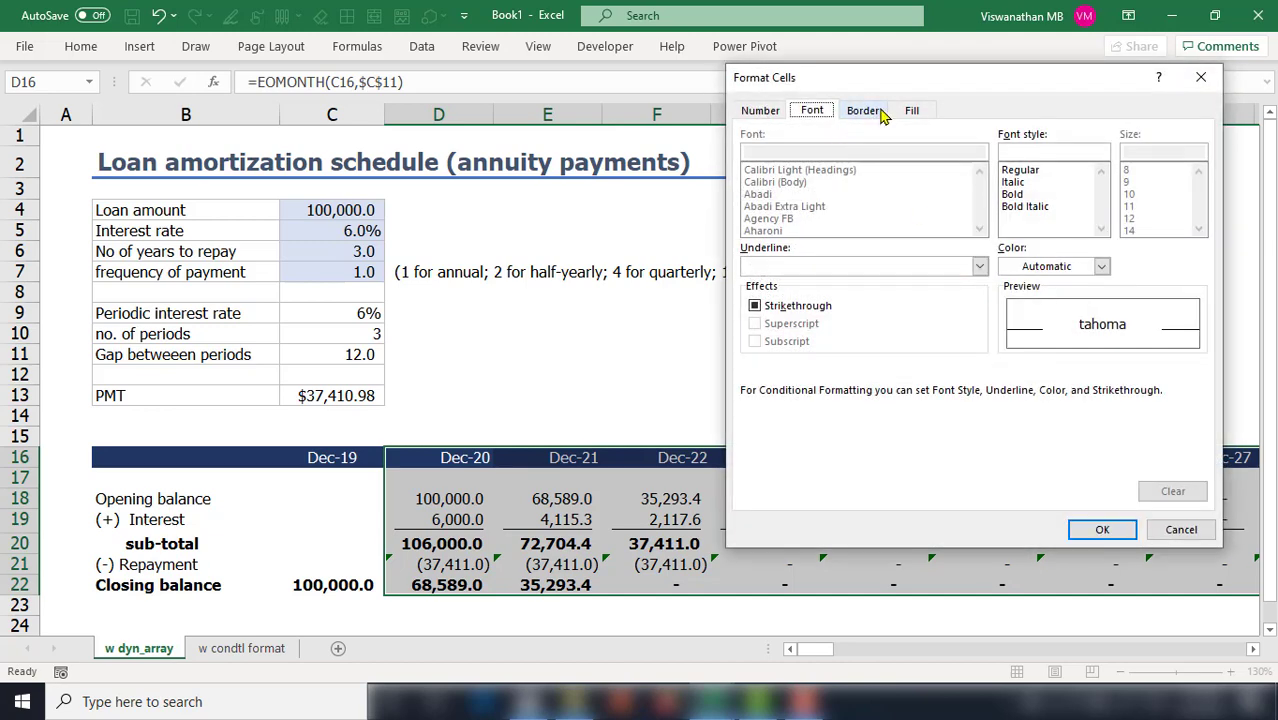
{"action": "left_click", "coordinate": [906, 114]}
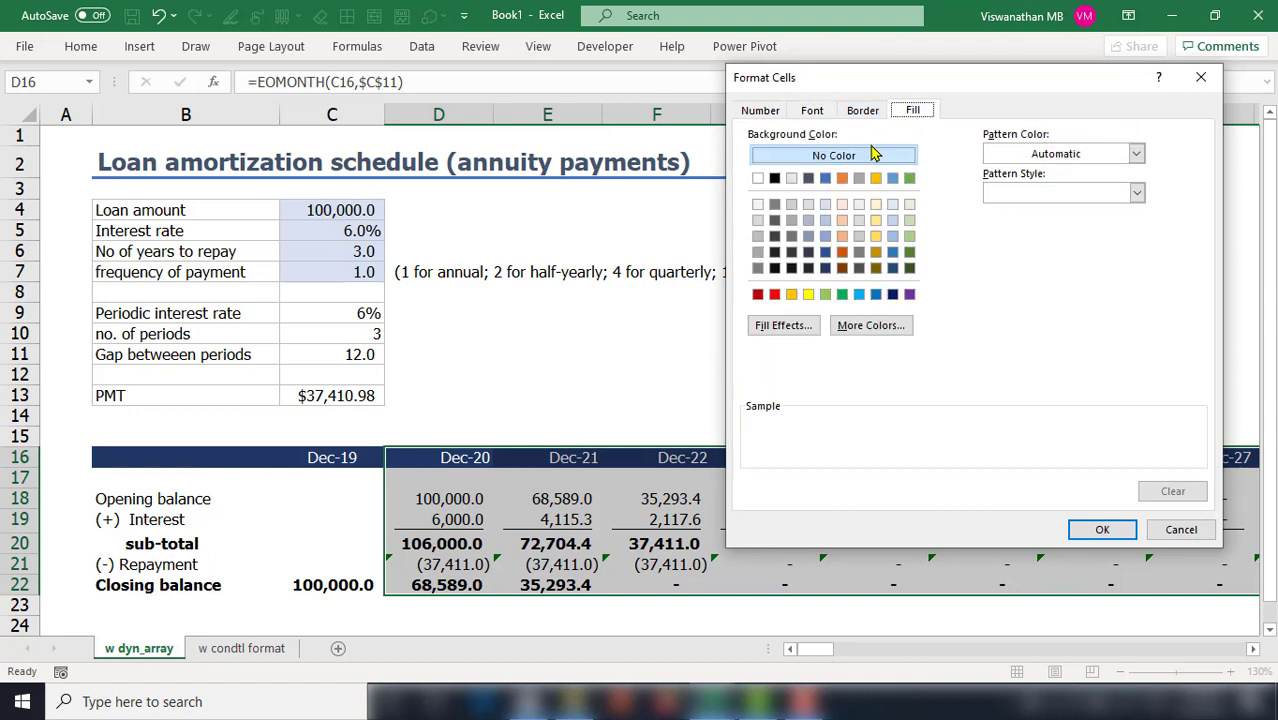
{"action": "left_click", "coordinate": [835, 160]}
{"action": "left_click", "coordinate": [811, 114]}
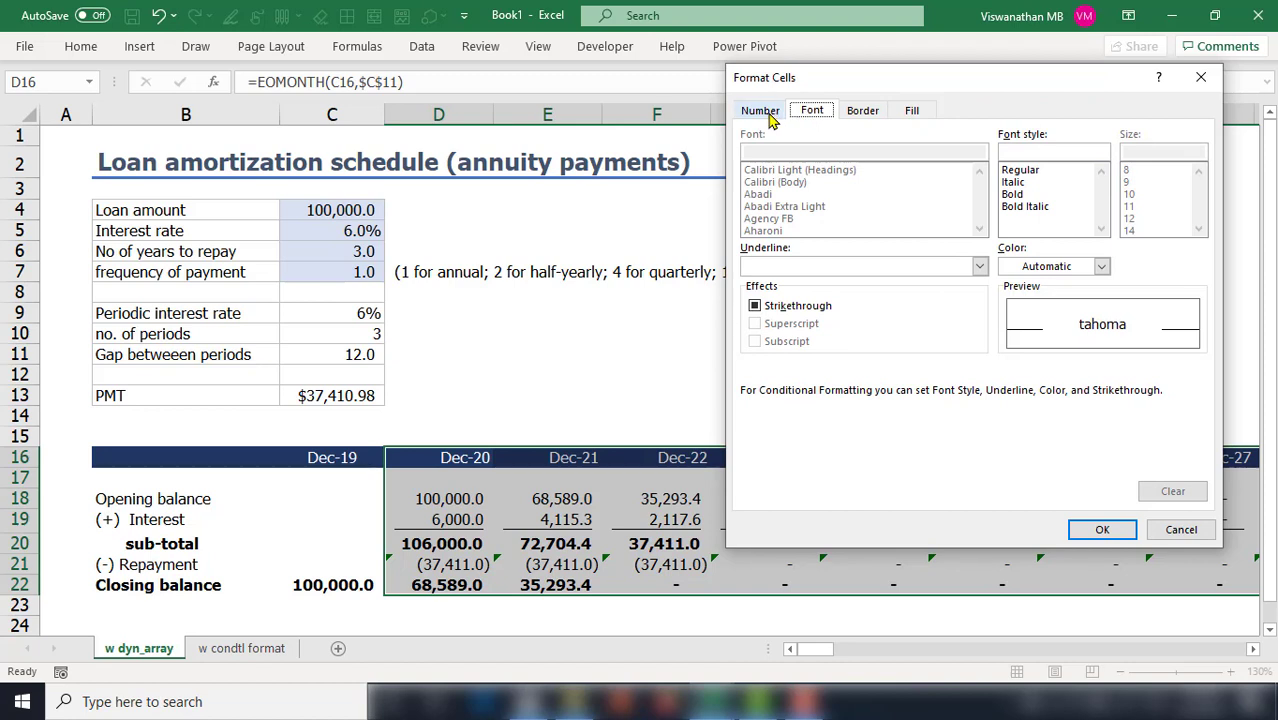
{"action": "left_click", "coordinate": [768, 114]}
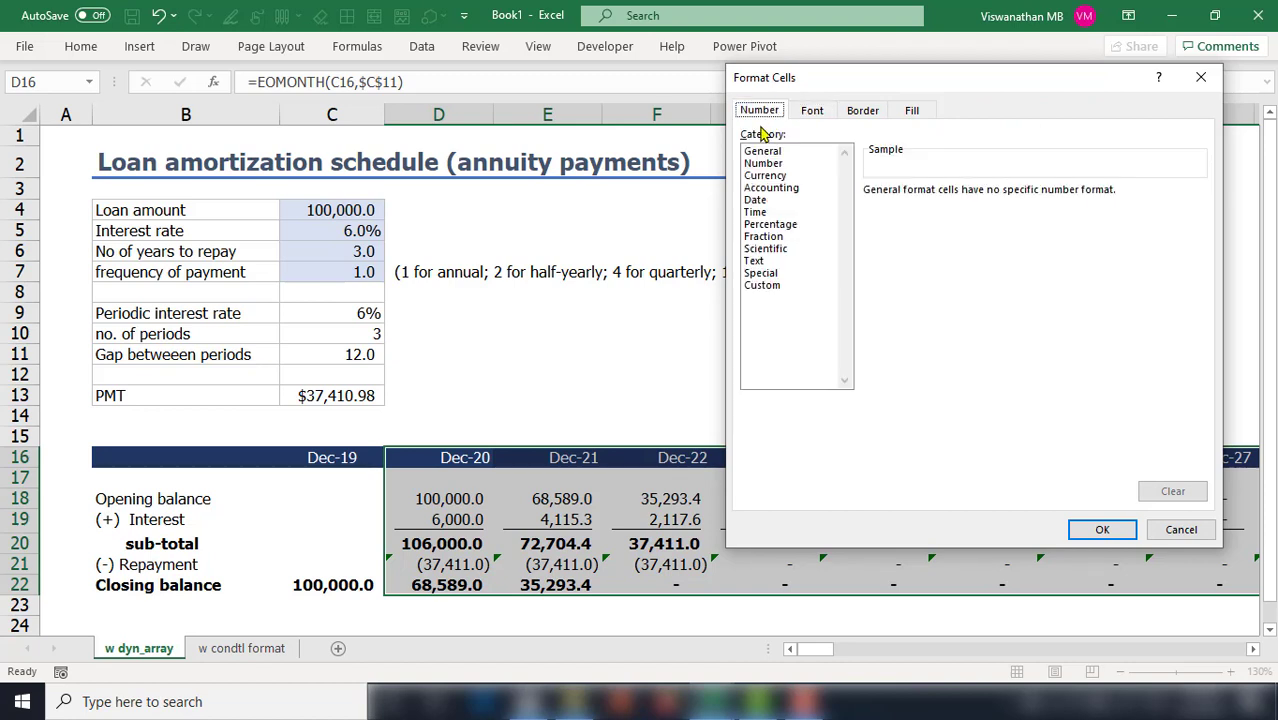
{"action": "left_click", "coordinate": [762, 286]}
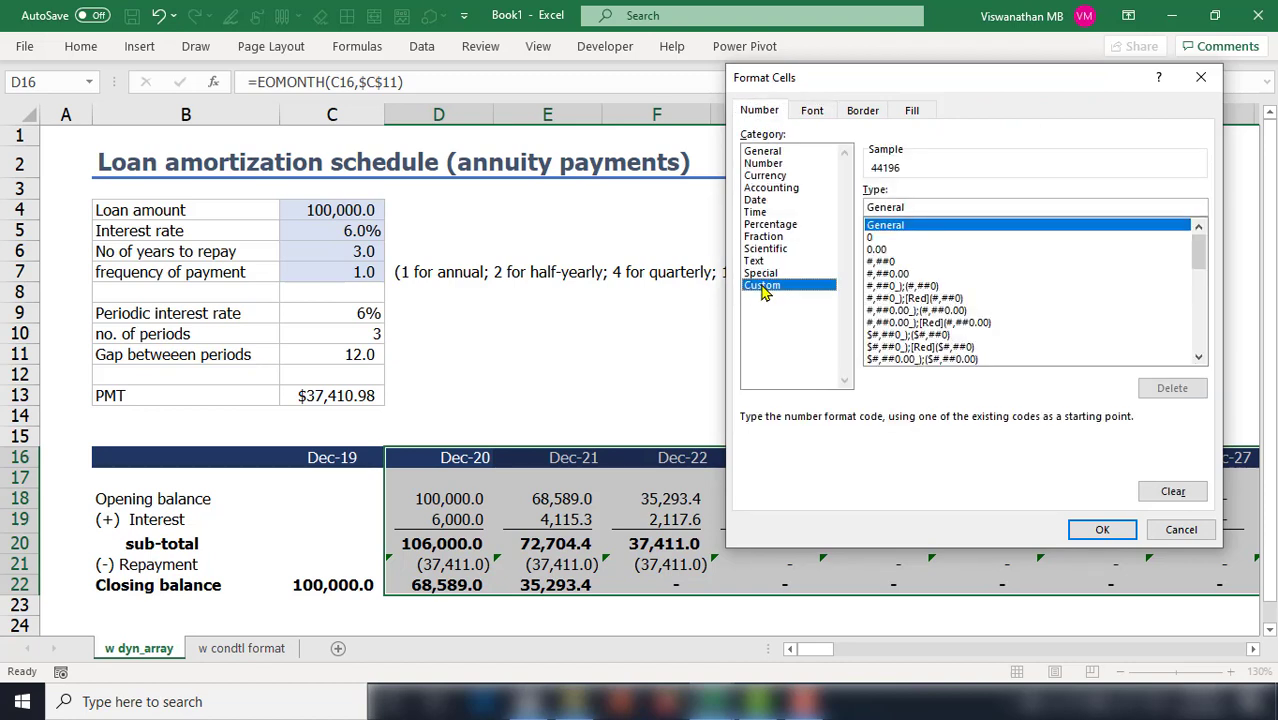
{"action": "double_click", "coordinate": [908, 207]}
{"action": "type", "text": ";;;"}
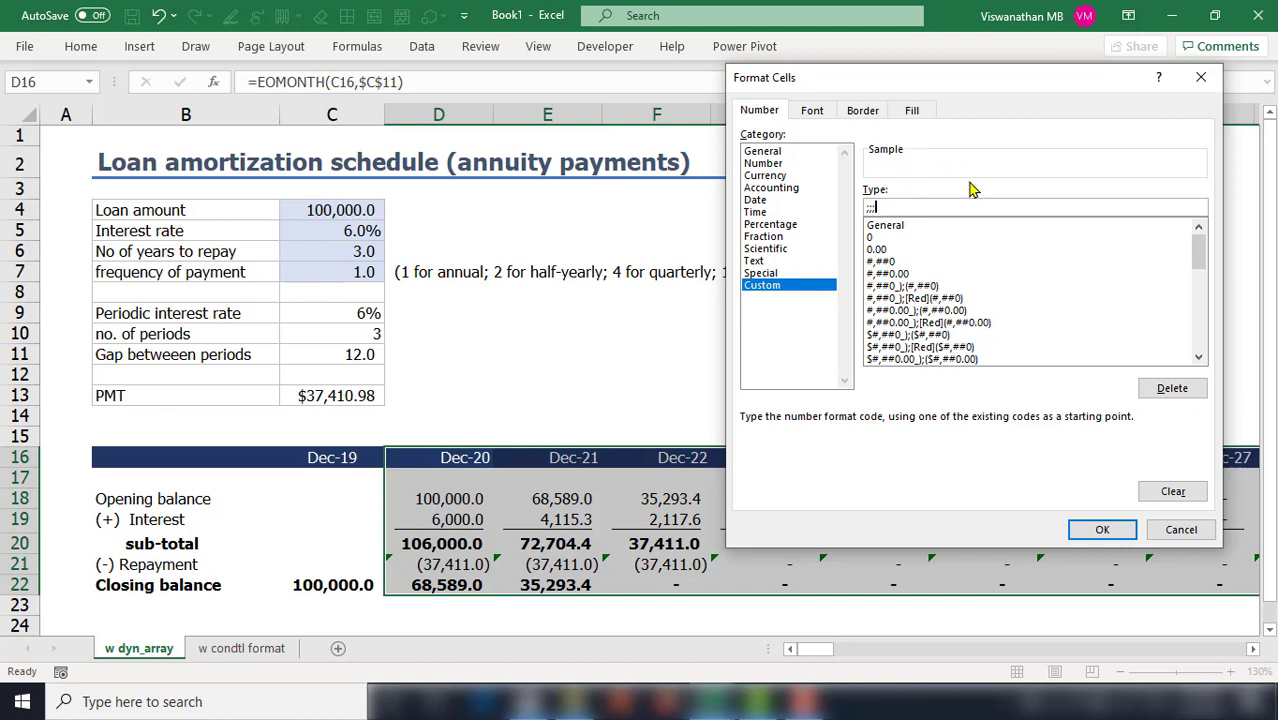
{"action": "left_click", "coordinate": [1104, 531]}
{"action": "left_click", "coordinate": [968, 473]}
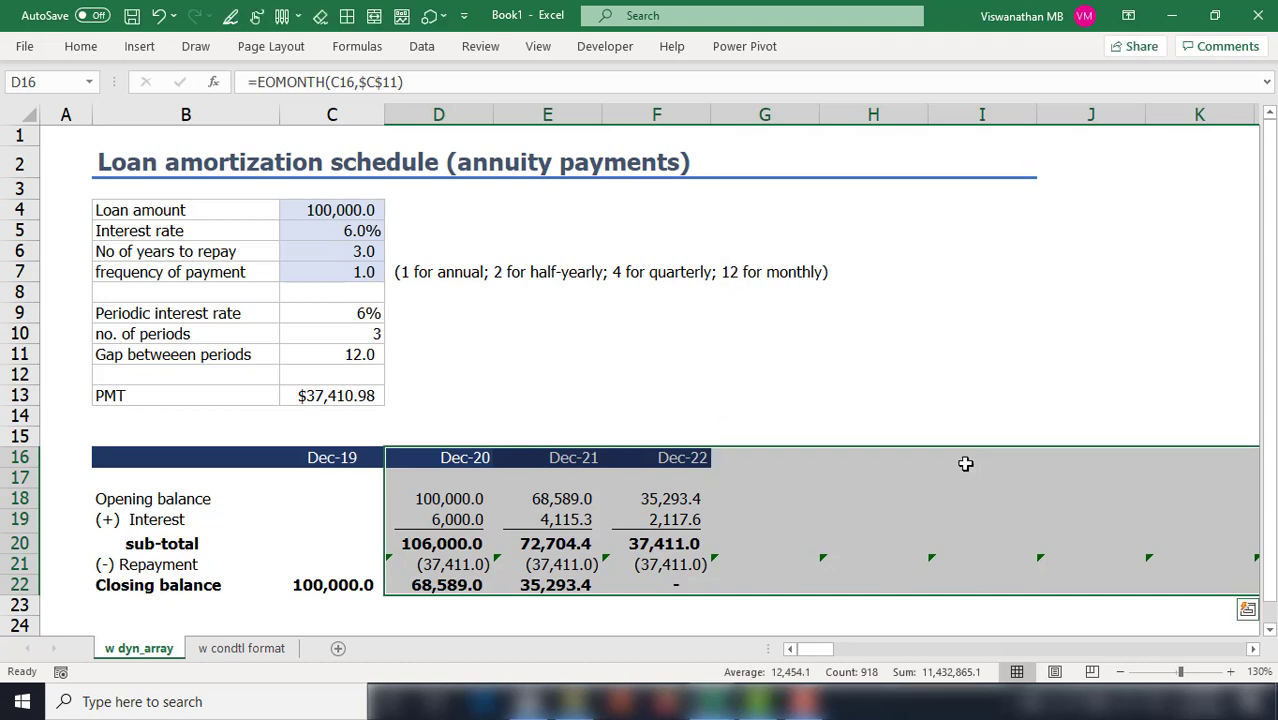
Step: Check the blanked opening-balance cells G18 and H18 beyond the loan term for their underlying formulas
{"action": "left_click", "coordinate": [790, 371]}
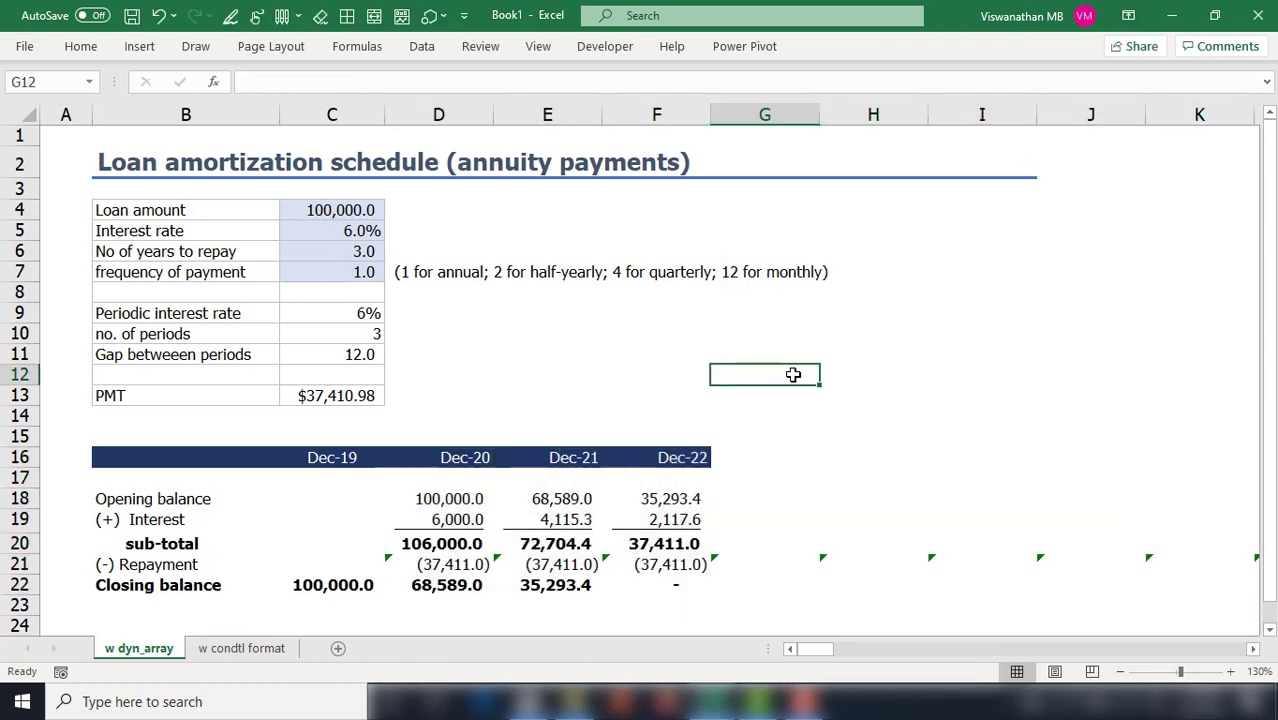
{"action": "left_click", "coordinate": [766, 490]}
{"action": "left_click", "coordinate": [908, 500]}
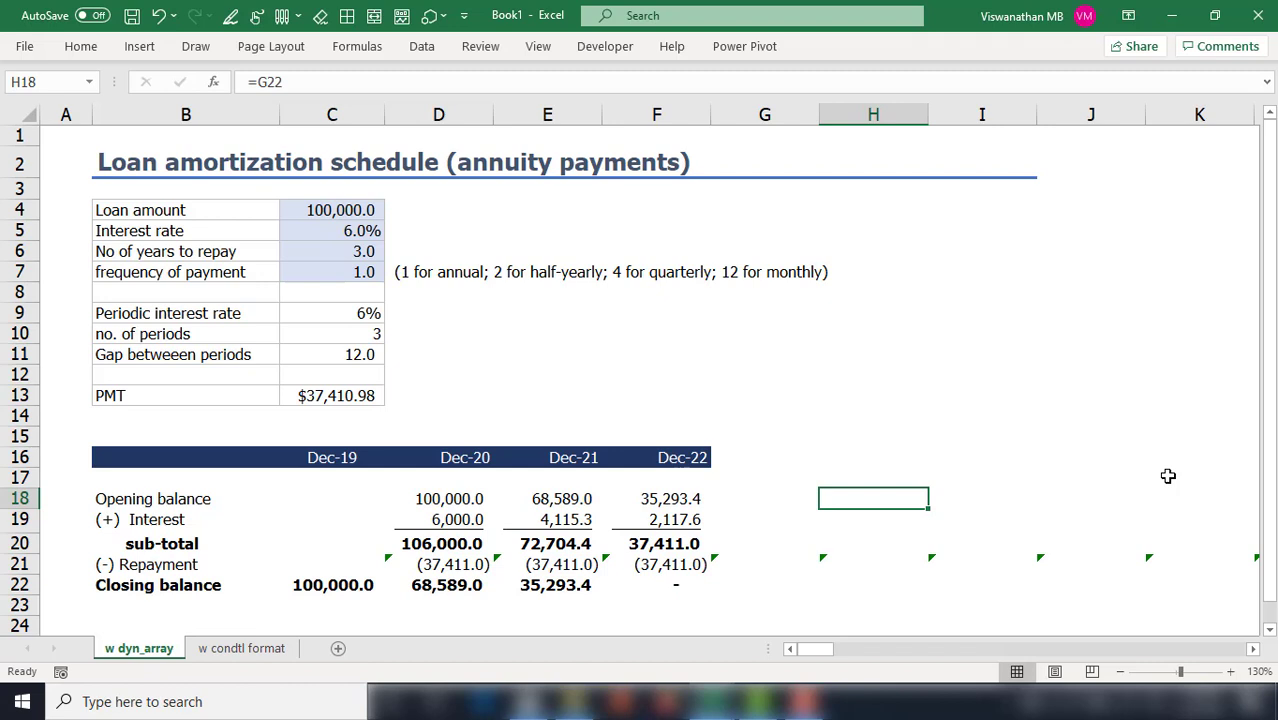
Step: Set the number of years to repay in C6 to 5
{"action": "left_click", "coordinate": [312, 256]}
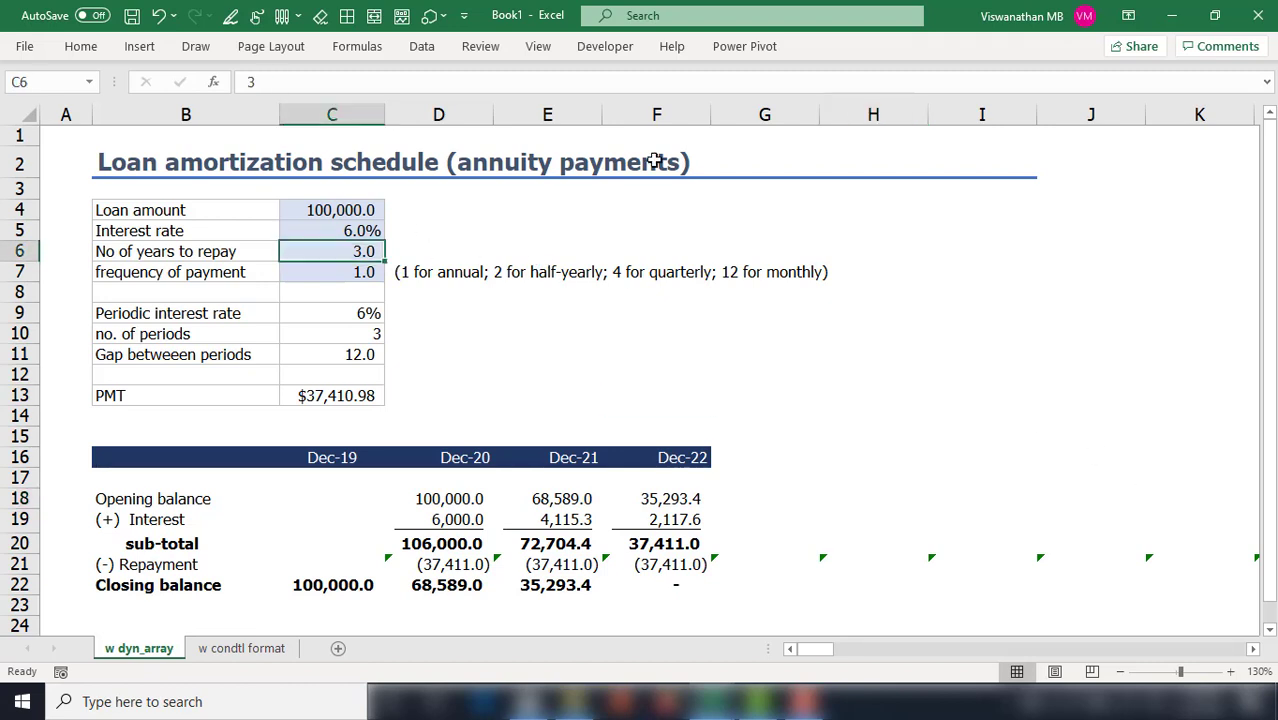
{"action": "type", "text": "5"}
{"action": "key", "text": "Return"}
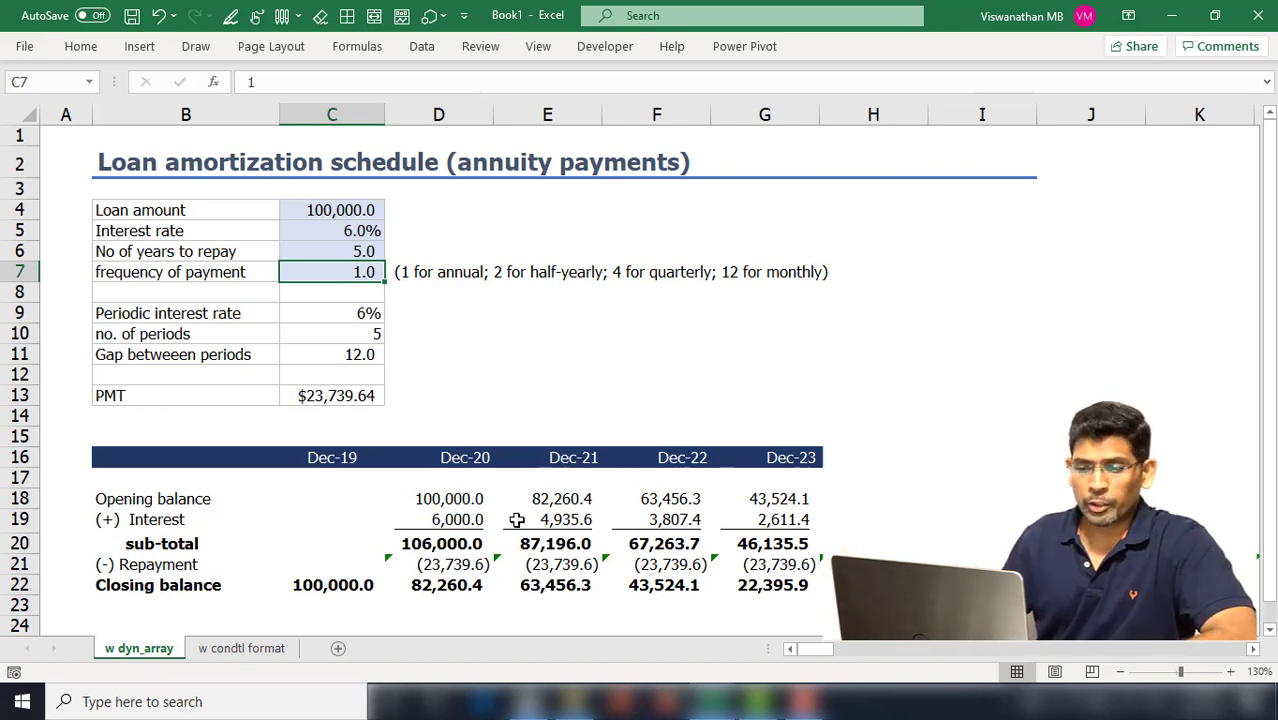
Step: Inspect the Dec-20 formulas for opening balance, sub-total, repayment and closing balance in D18 and D20 to D22
{"action": "left_click", "coordinate": [398, 500]}
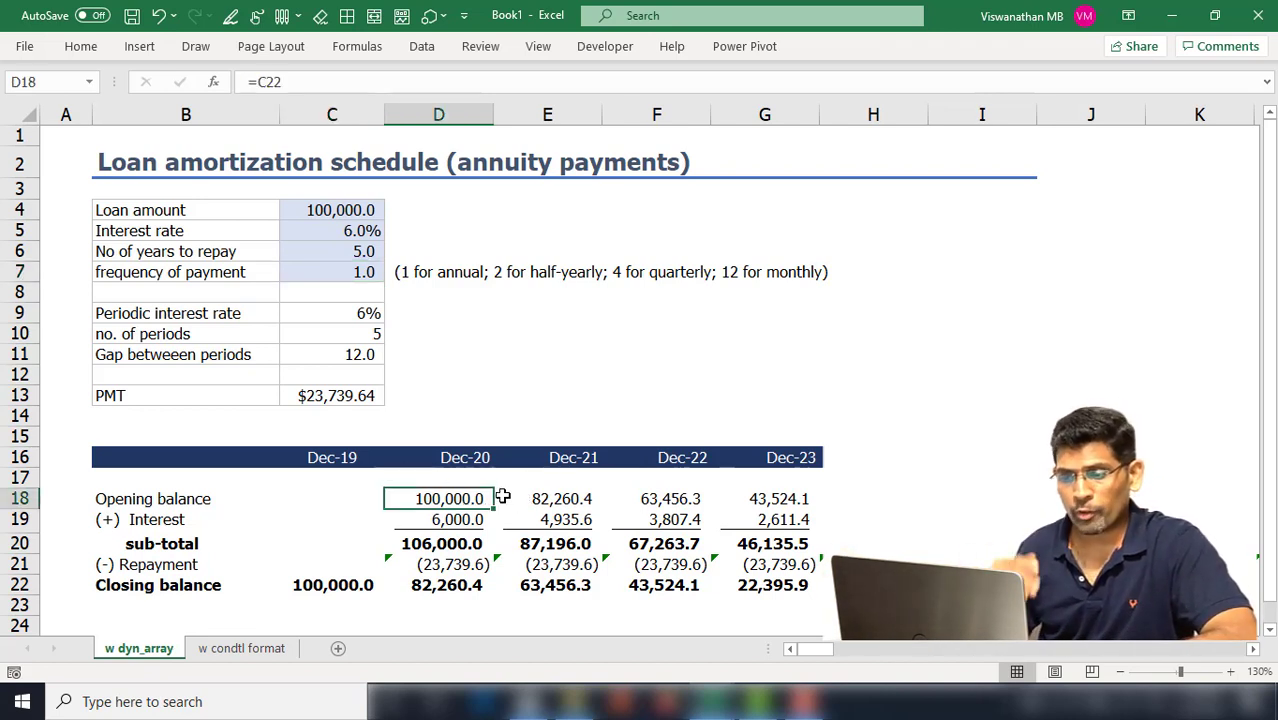
{"action": "key", "text": "F2"}
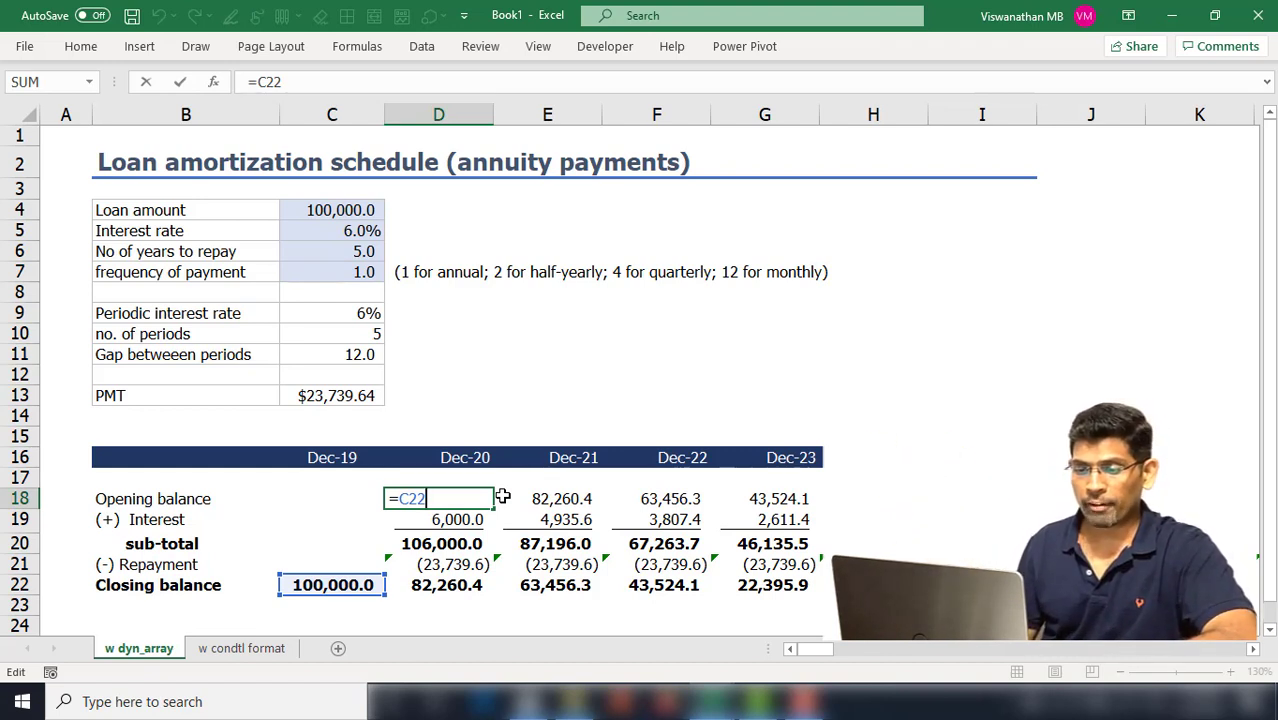
{"action": "key", "text": "Escape"}
{"action": "key", "text": "Down"}
{"action": "key", "text": "Down"}
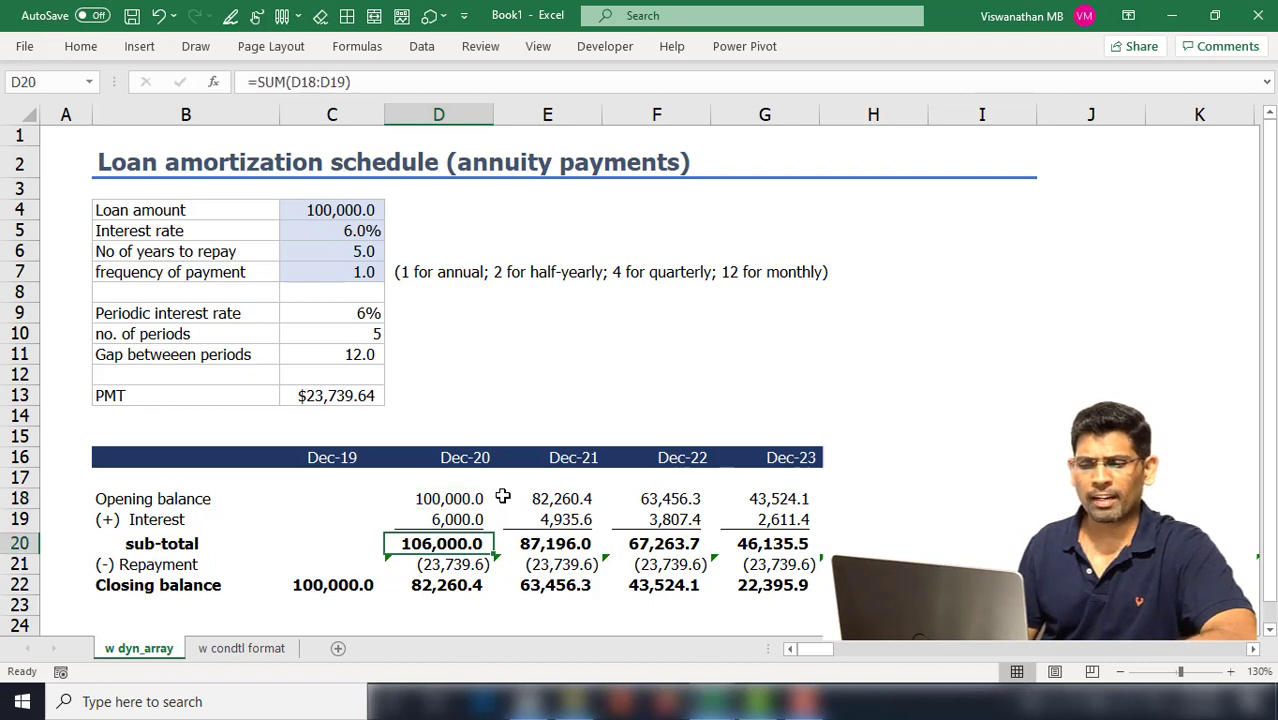
{"action": "key", "text": "F2"}
{"action": "key", "text": "Escape"}
{"action": "key", "text": "Down"}
{"action": "key", "text": "F2"}
{"action": "key", "text": "Escape"}
{"action": "key", "text": "Down"}
{"action": "key", "text": "F2"}
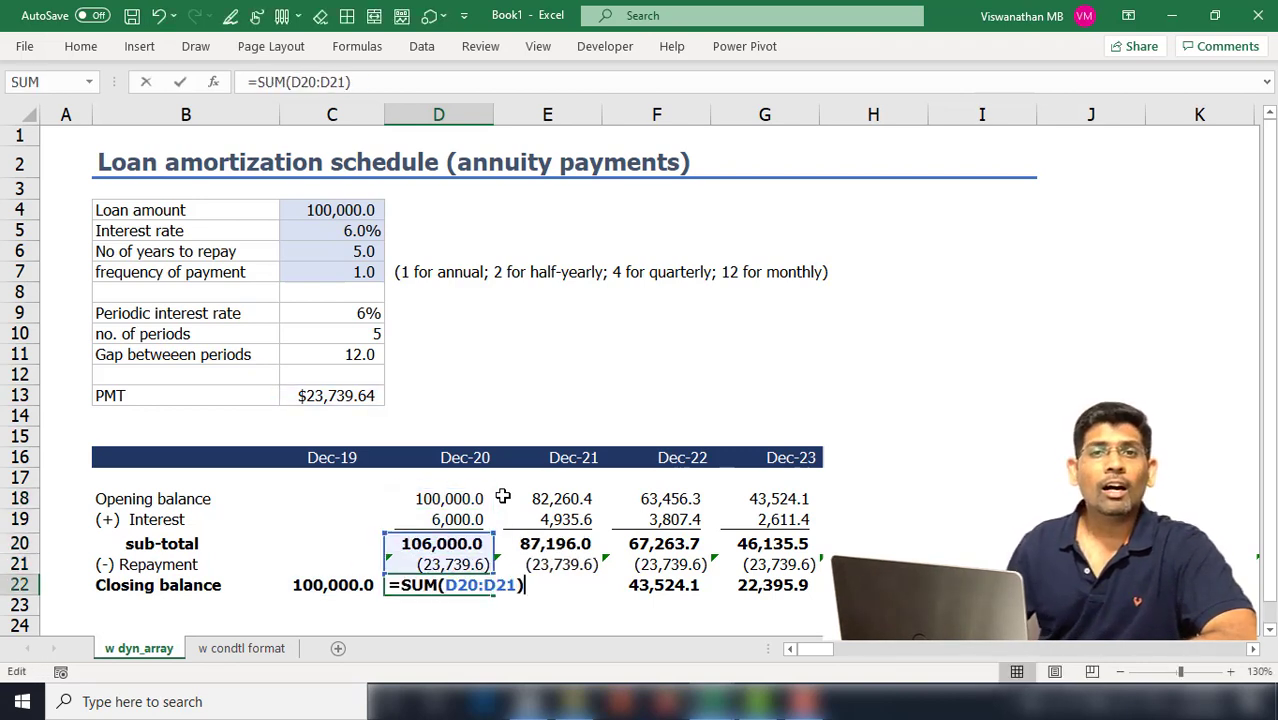
{"action": "key", "text": "Escape"}
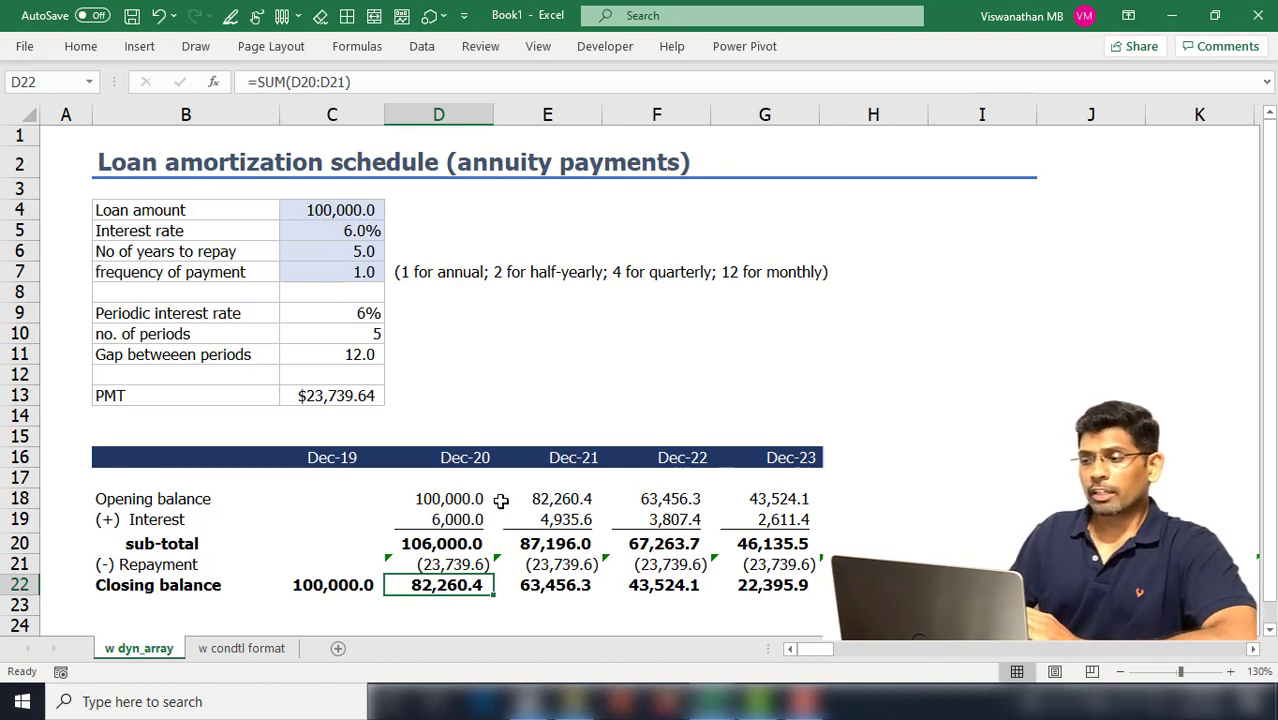
Step: Check the header row around H16 for the last period shown and go back to B16 at the start of the schedule
{"action": "left_click_drag", "start_coordinate": [982, 457], "coordinate": [1270, 570]}
{"action": "key", "text": "Left"}
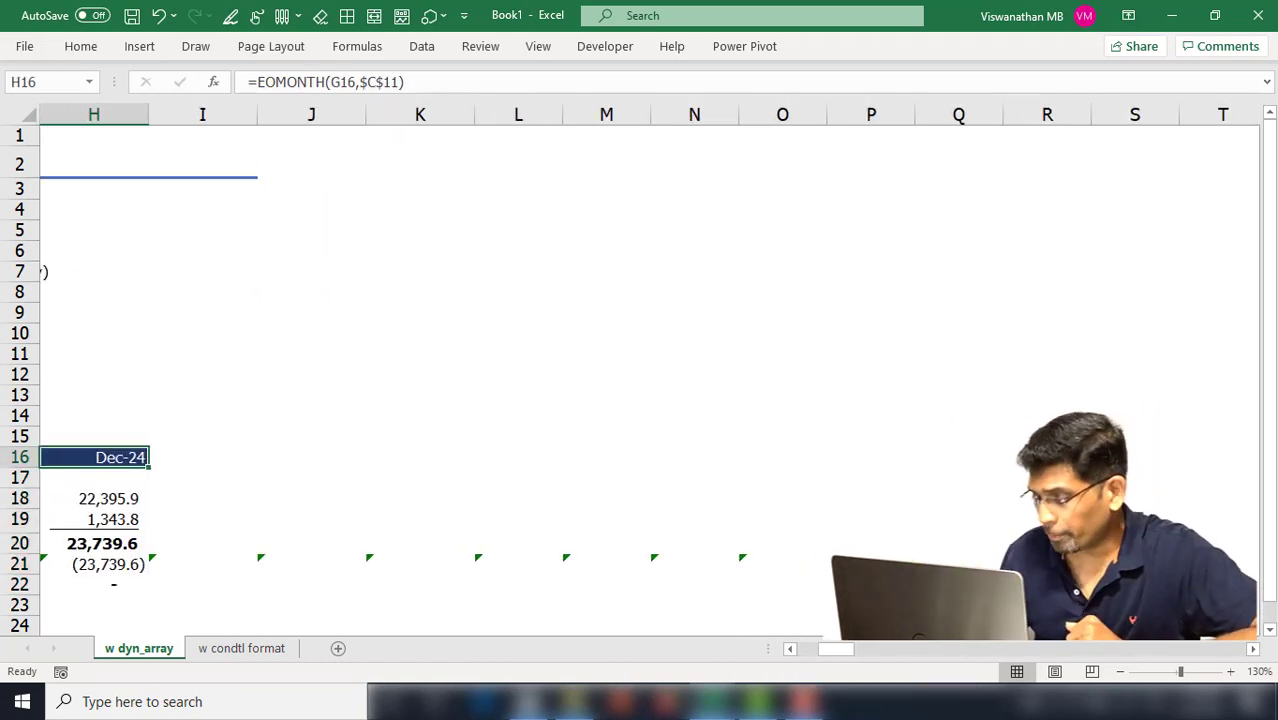
{"action": "key", "text": "ctrl+z"}
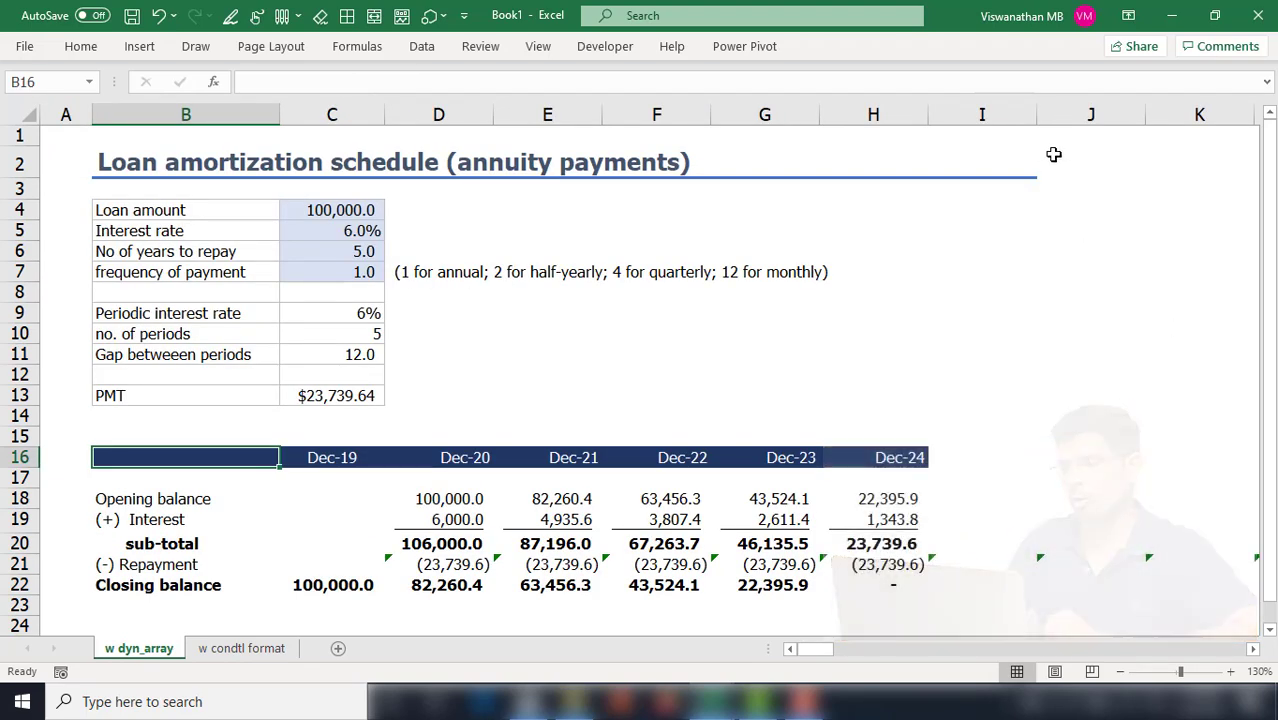
Step: Delete column J from the blanked periods beyond the loan term
{"action": "left_click", "coordinate": [1071, 114]}
{"action": "right_click", "coordinate": [1071, 114]}
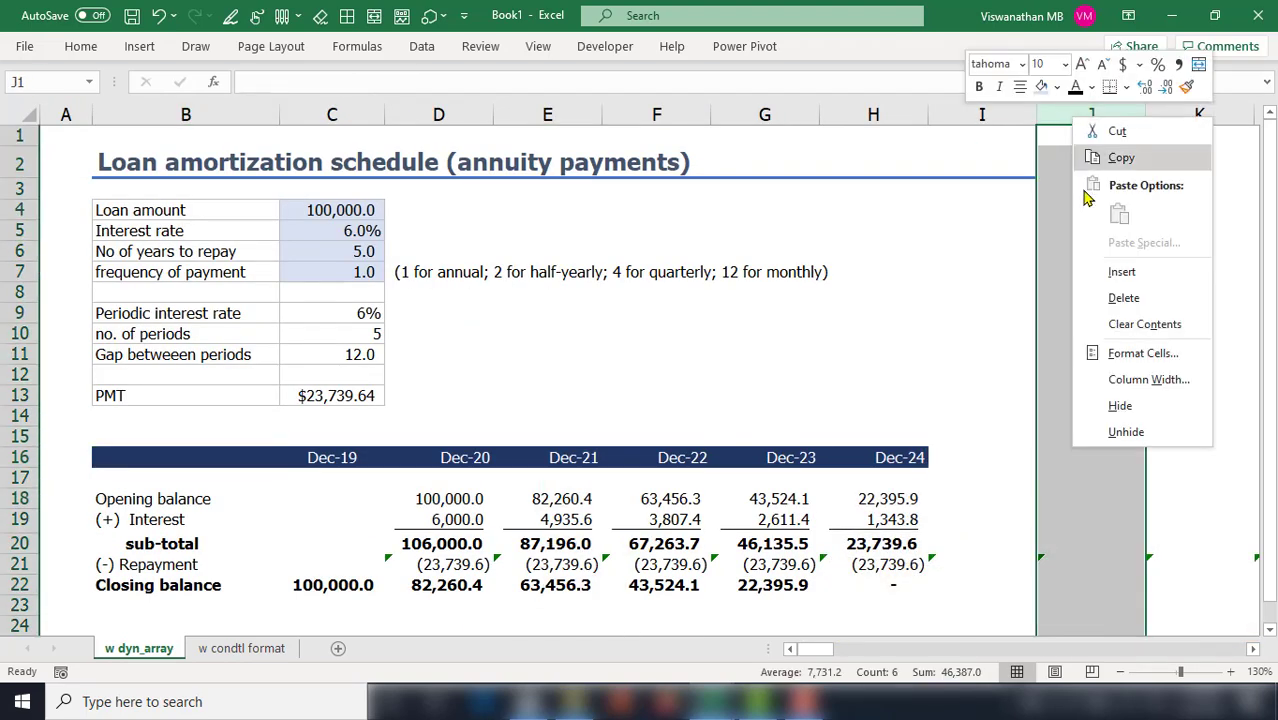
{"action": "left_click", "coordinate": [1127, 298]}
Step: In the workbook Amortisation schedule with dynami array.xlsx, set the years to repay to 5 and check the formatting from Dec-22 onwards
{"action": "key", "text": "ctrl+Down"}
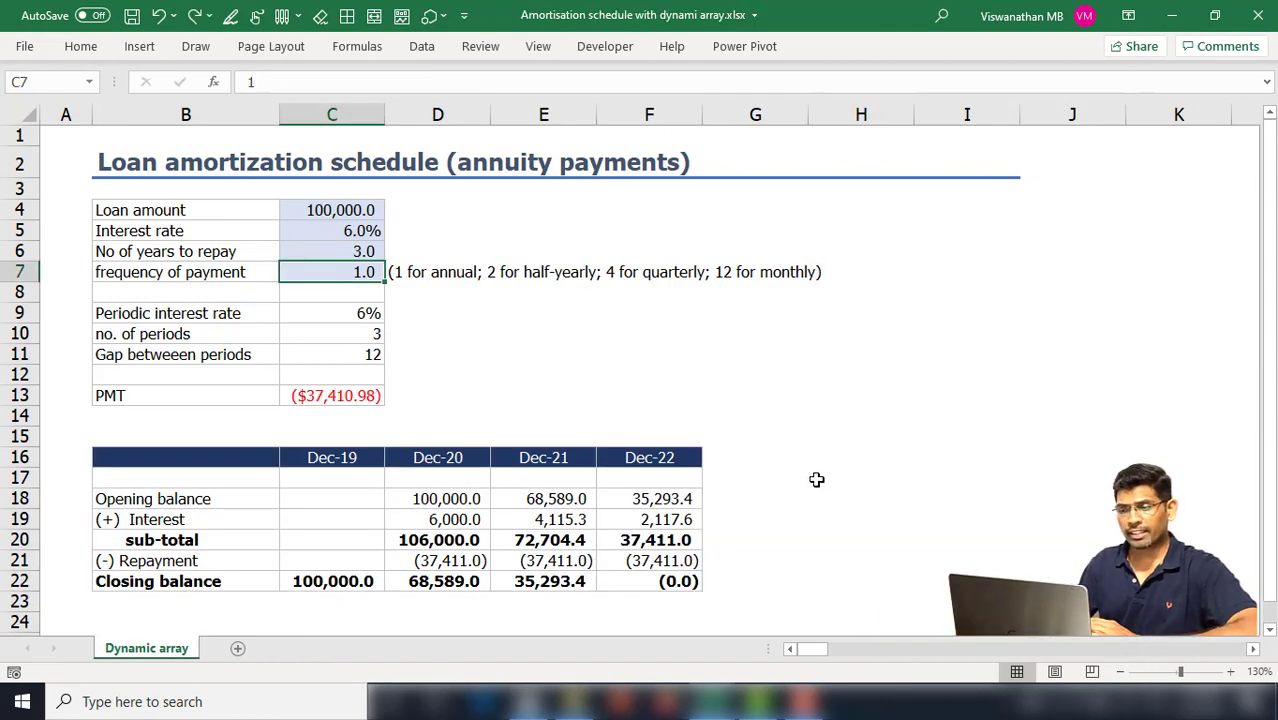
{"action": "left_click_drag", "start_coordinate": [807, 459], "coordinate": [920, 602]}
{"action": "left_click", "coordinate": [355, 250]}
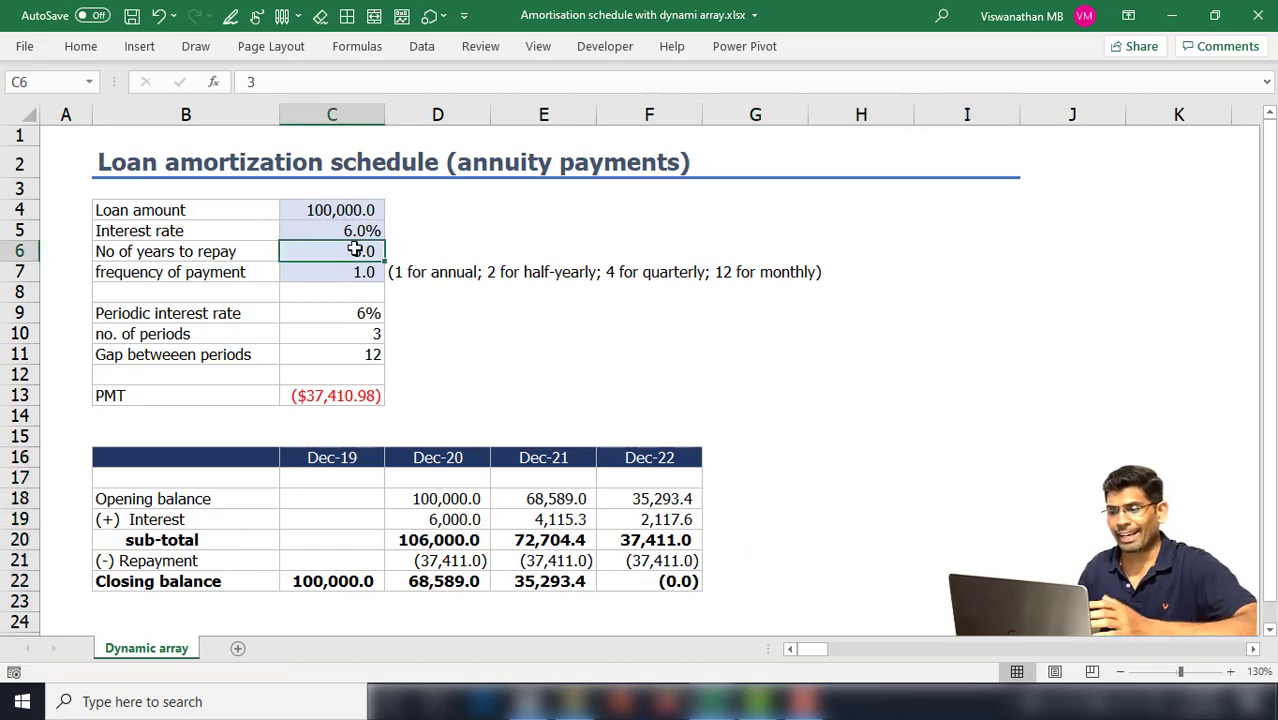
{"action": "type", "text": "5"}
{"action": "key", "text": "Return"}
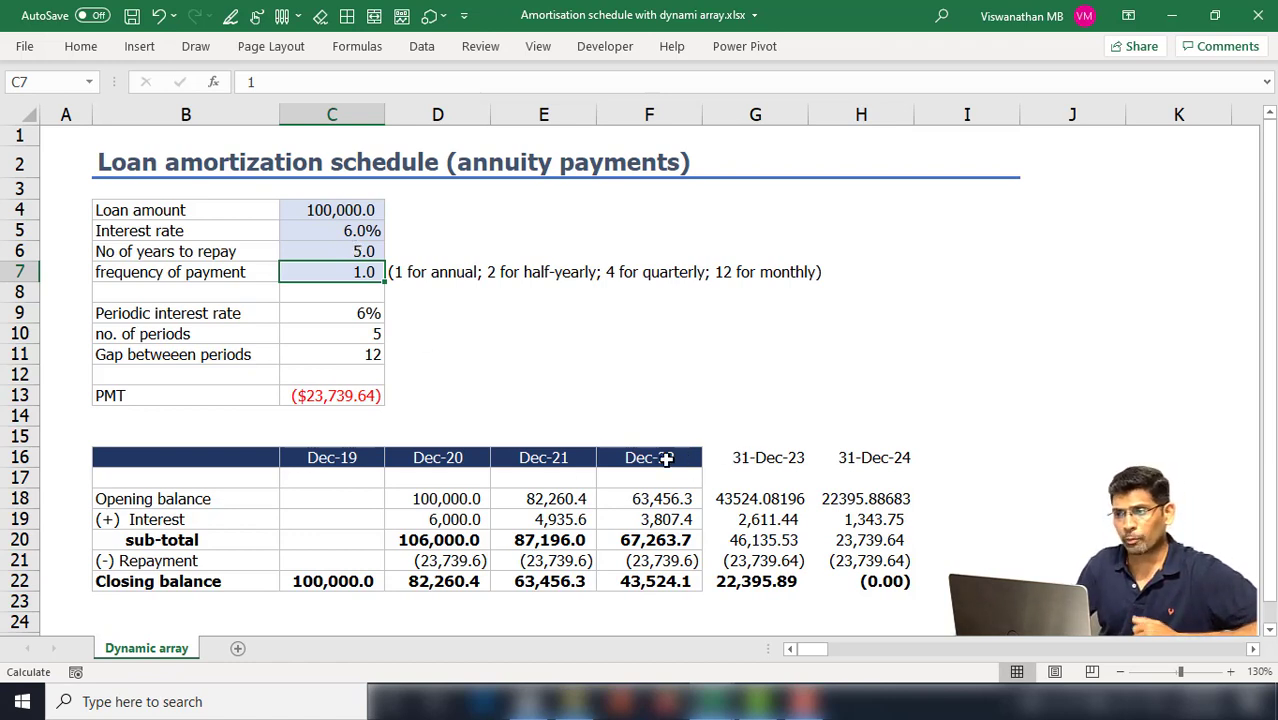
{"action": "left_click_drag", "start_coordinate": [665, 457], "coordinate": [790, 564]}
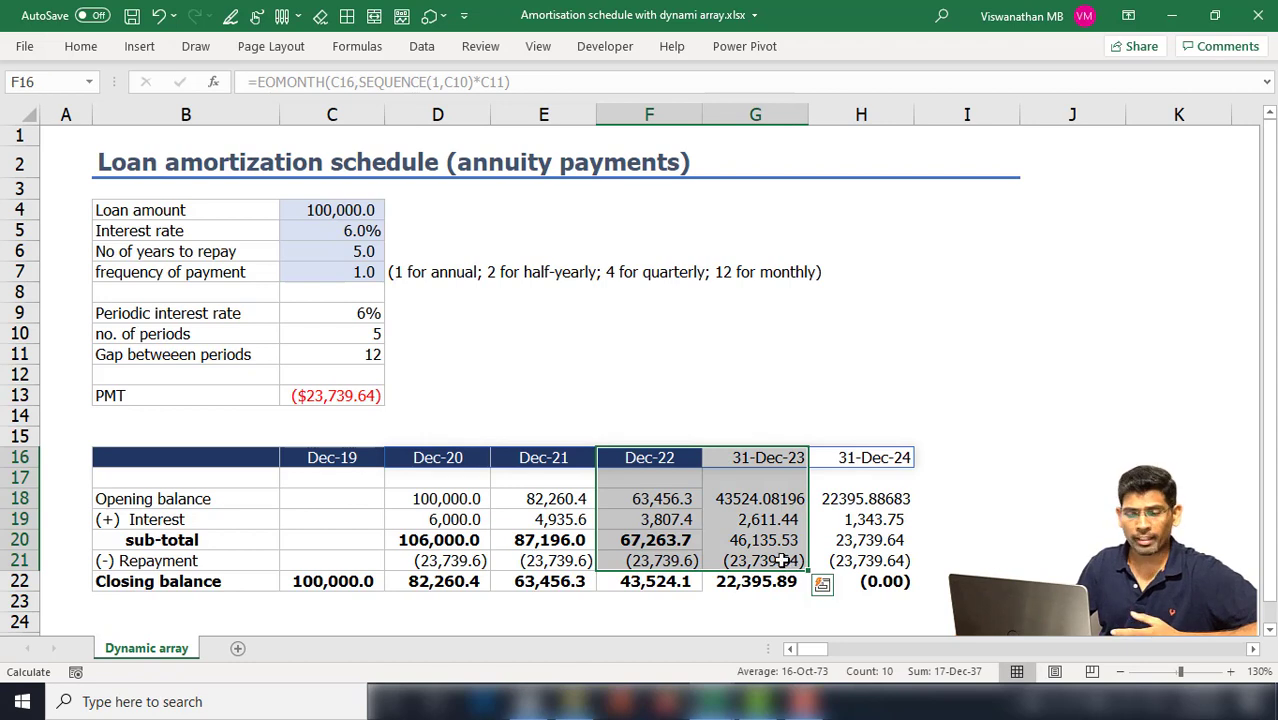
{"action": "left_click", "coordinate": [660, 455]}
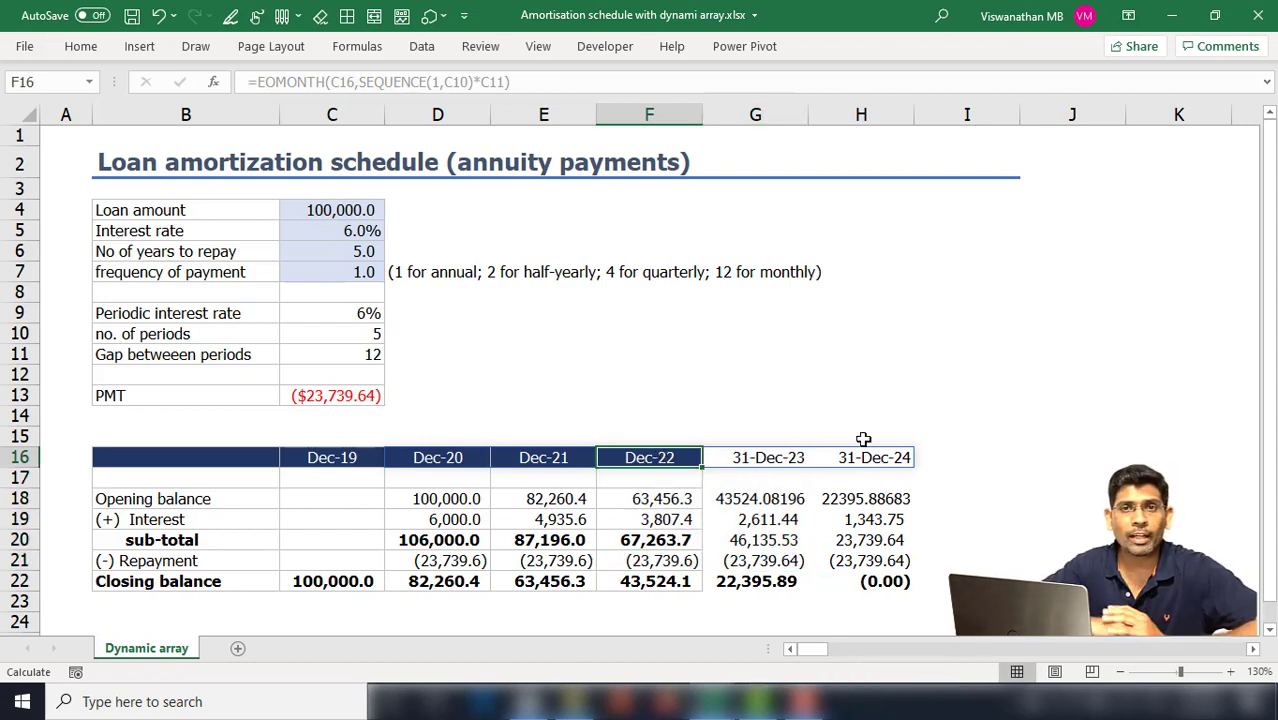